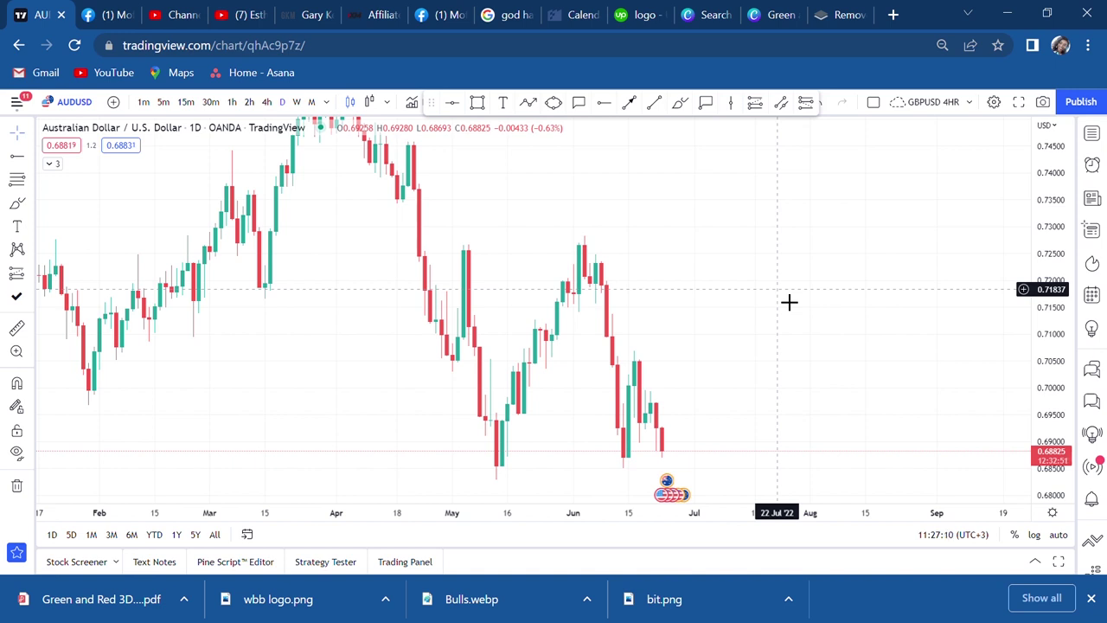
Draw a rectangle beneath the May and June lows, from 25 Apr to 17 Aug 2022, between about 0.68593 and 0.68261
scroll(709, 303, up, 2)
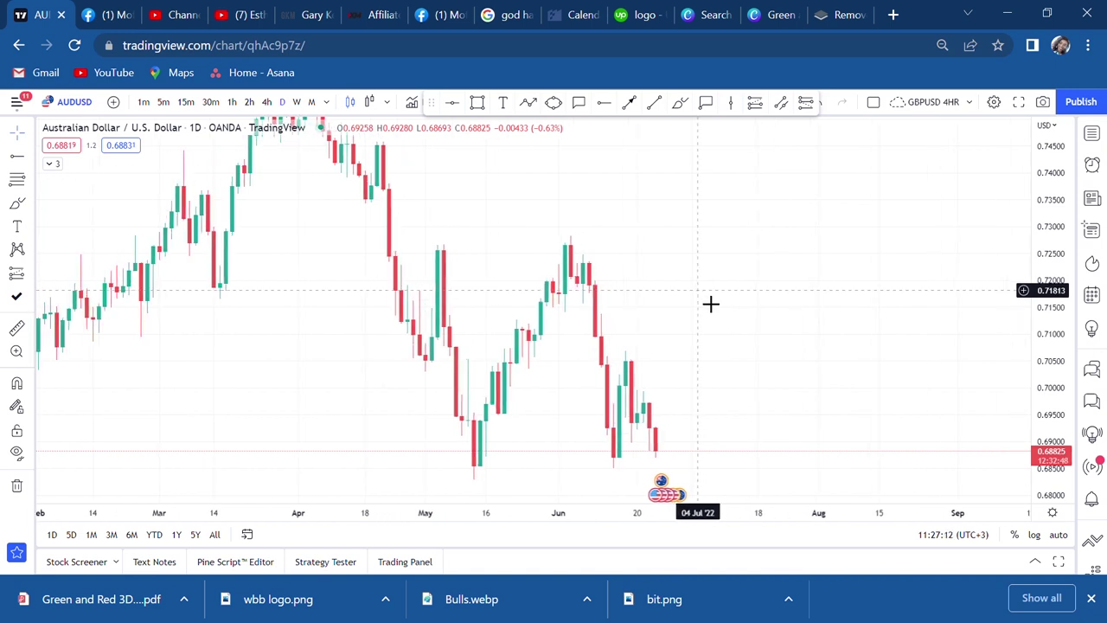
scroll(768, 345, right, 2)
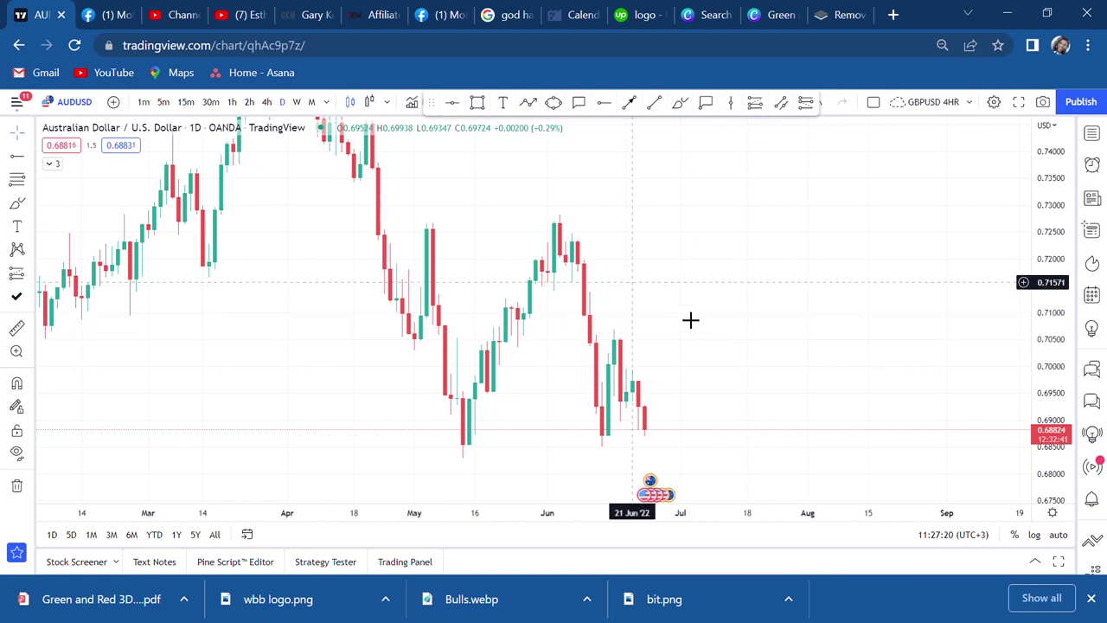
scroll(754, 346, down, 1)
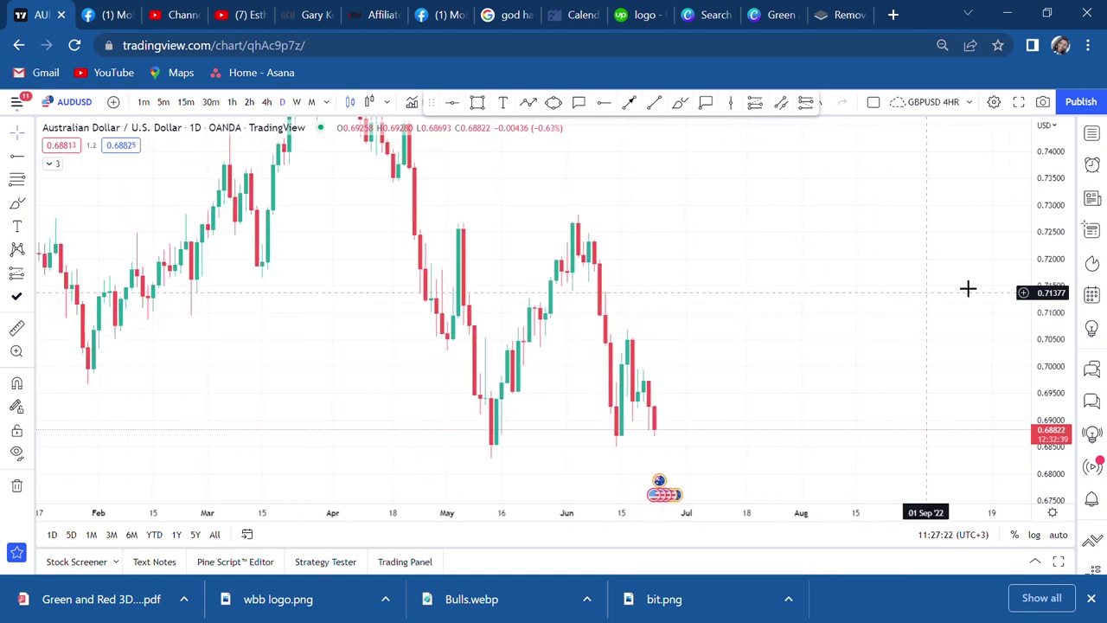
drag(1047, 221, 1029, 299)
drag(859, 274, 835, 332)
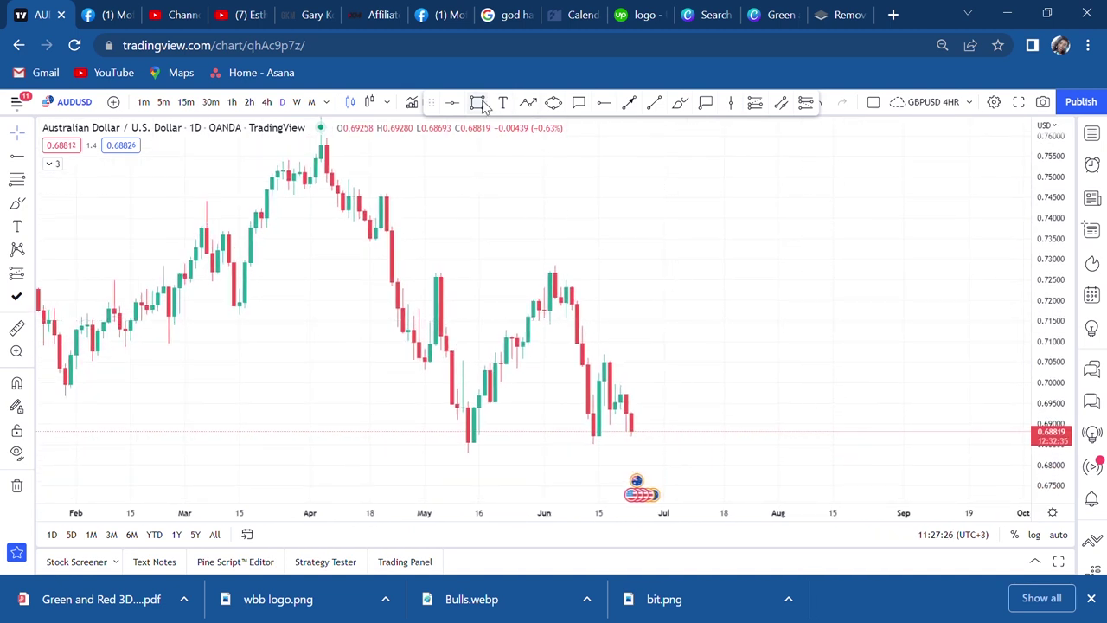
click(397, 442)
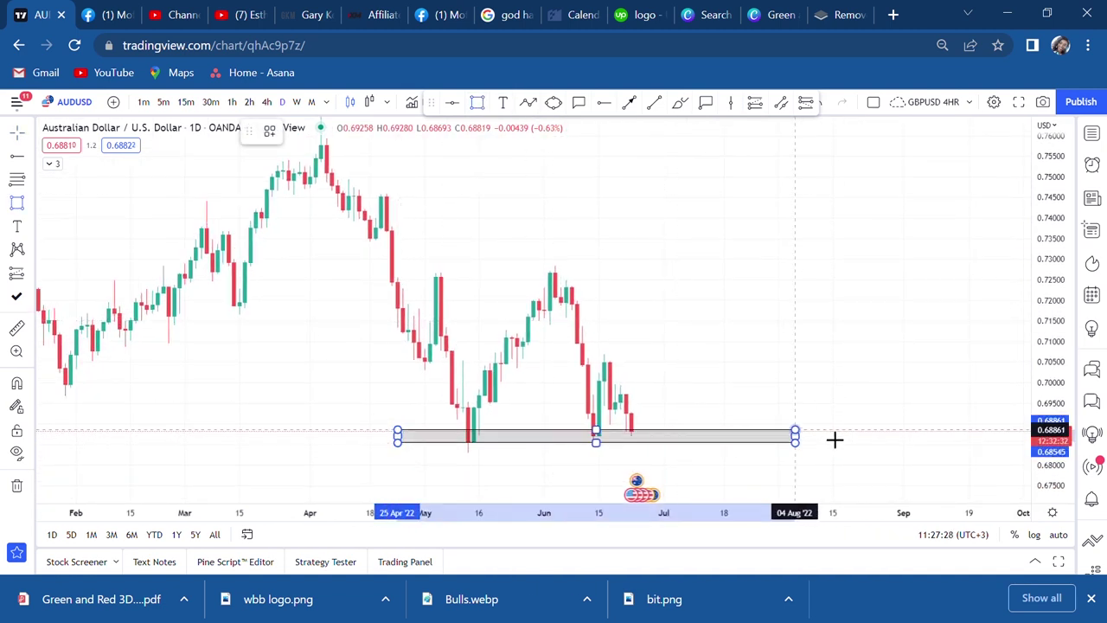
click(856, 467)
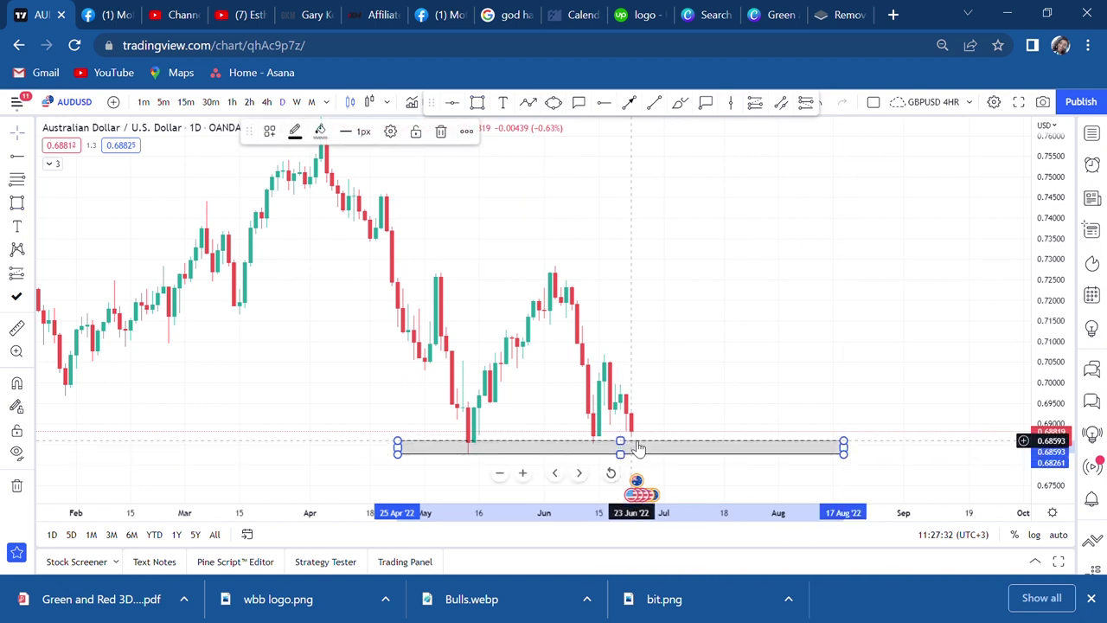
Shift the rectangle slightly lower so that it spans about 0.68498 to 0.68166
double_click(684, 446)
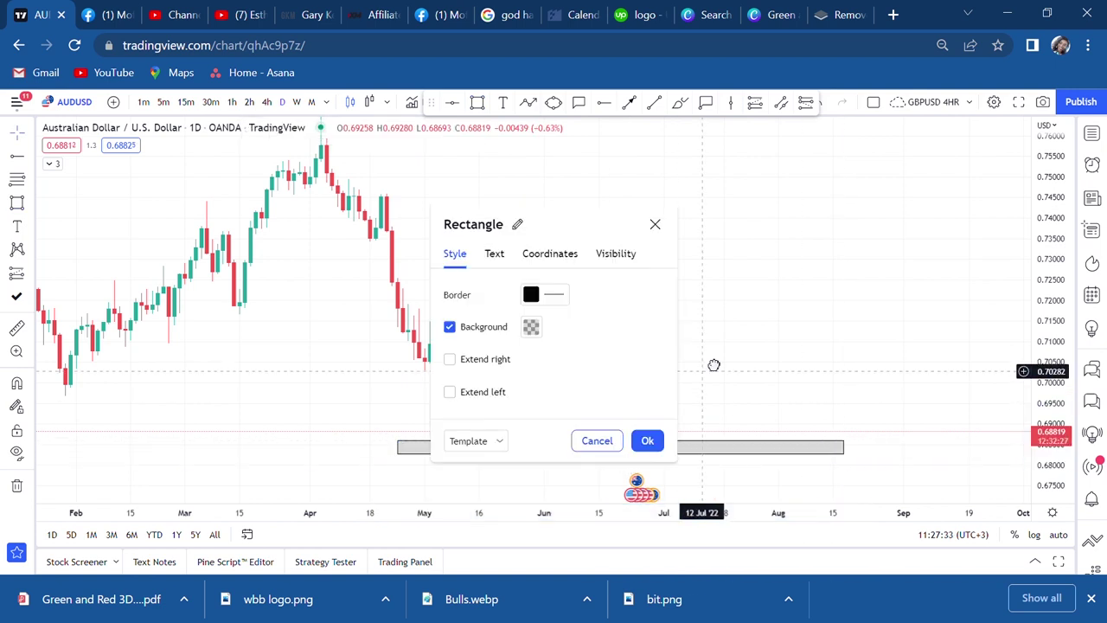
click(609, 442)
click(631, 446)
drag(632, 446, 632, 456)
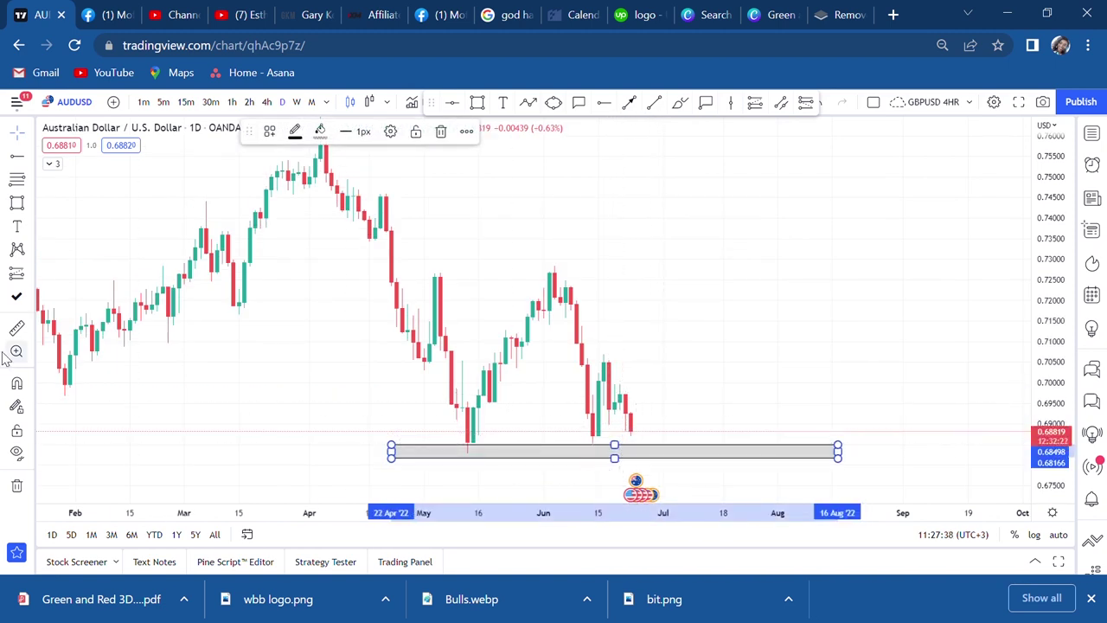
Raise the rectangle's upper edge to about 0.68547, in line with the candle body at the first bottom
click(13, 350)
mouse_move(450, 427)
mouse_down()
mouse_move(727, 445)
mouse_move(663, 433)
mouse_move(663, 383)
mouse_up()
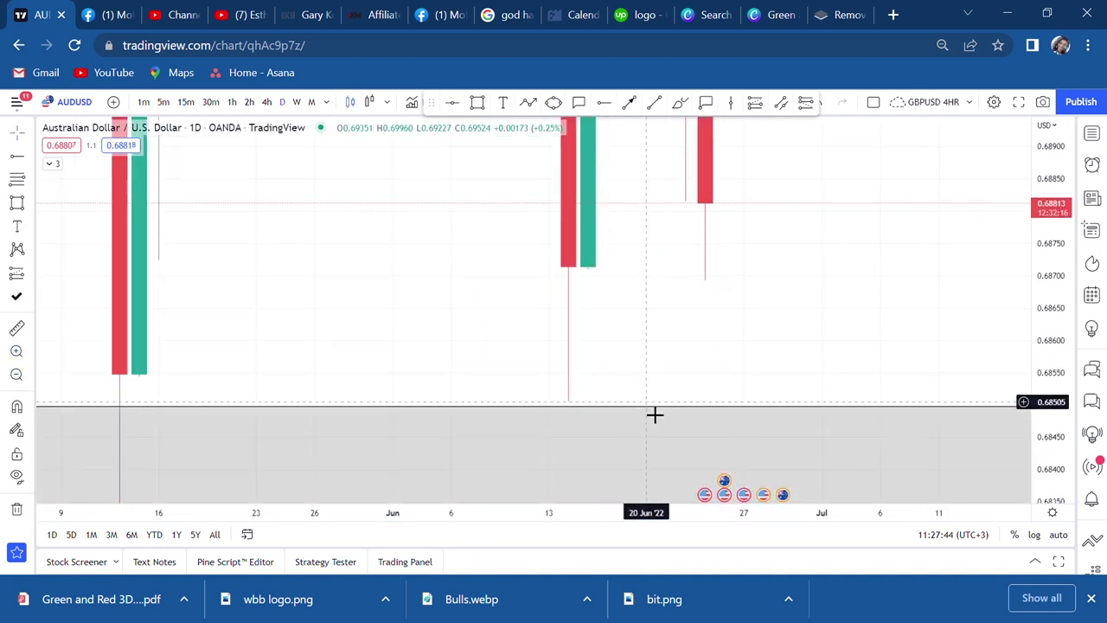
drag(648, 407, 647, 374)
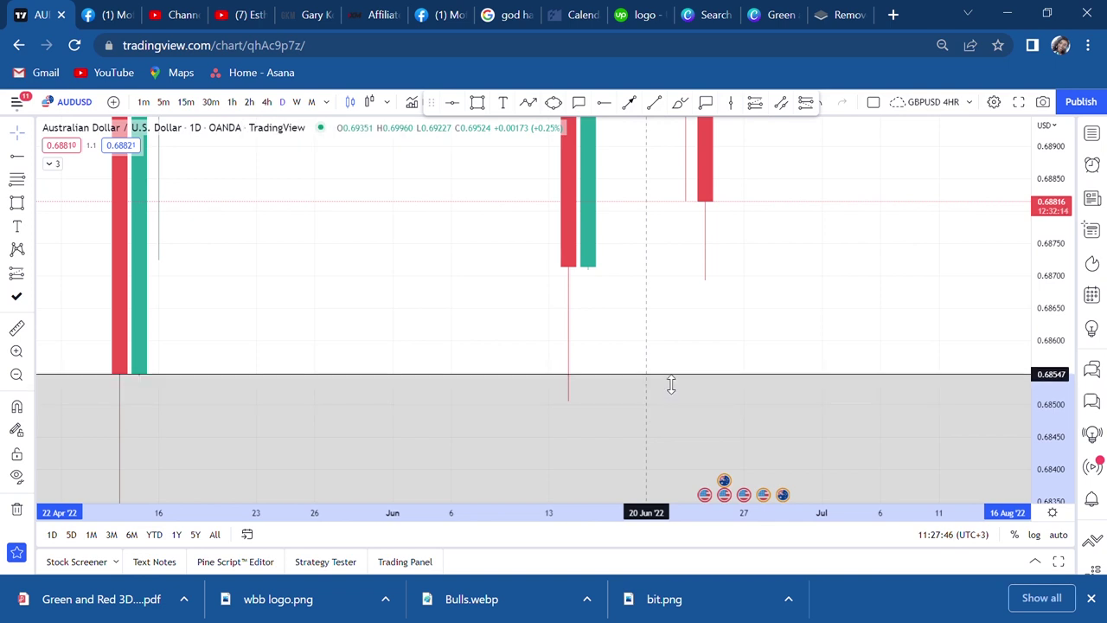
click(711, 346)
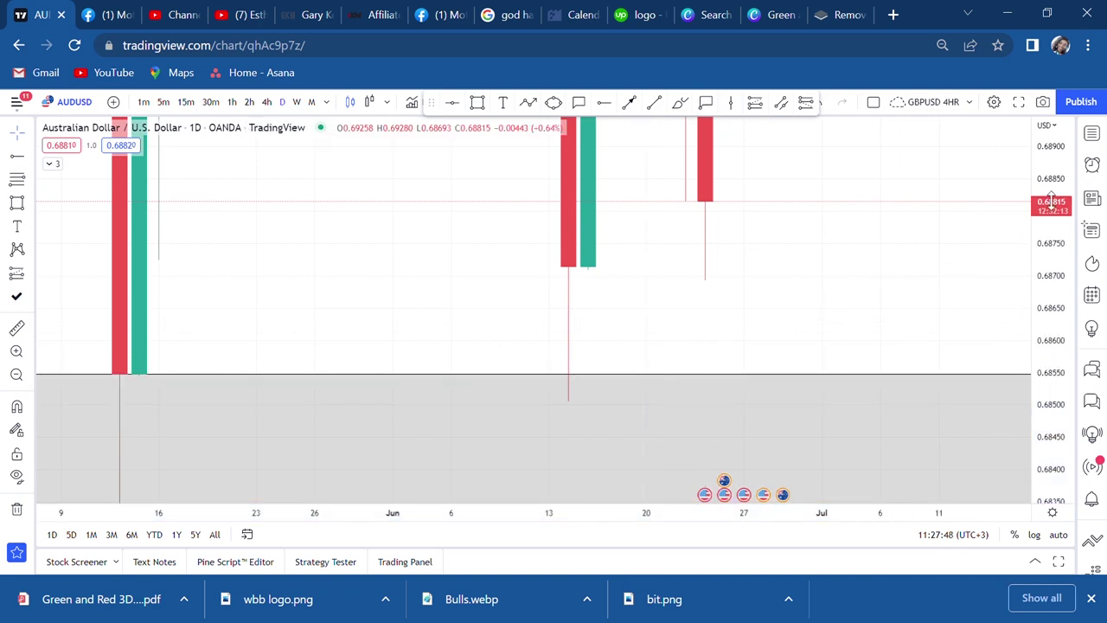
Add the text label "double bottom" and position it just below the rectangle, between the two lows
drag(1051, 201, 1038, 346)
scroll(756, 302, down, 1)
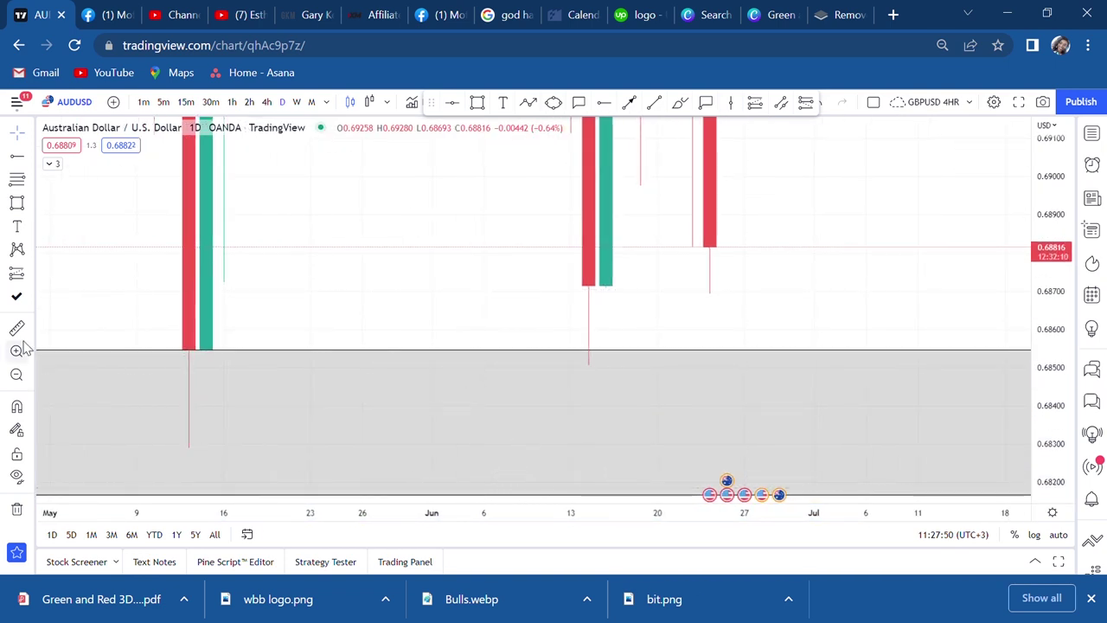
click(16, 375)
scroll(688, 399, up, 4)
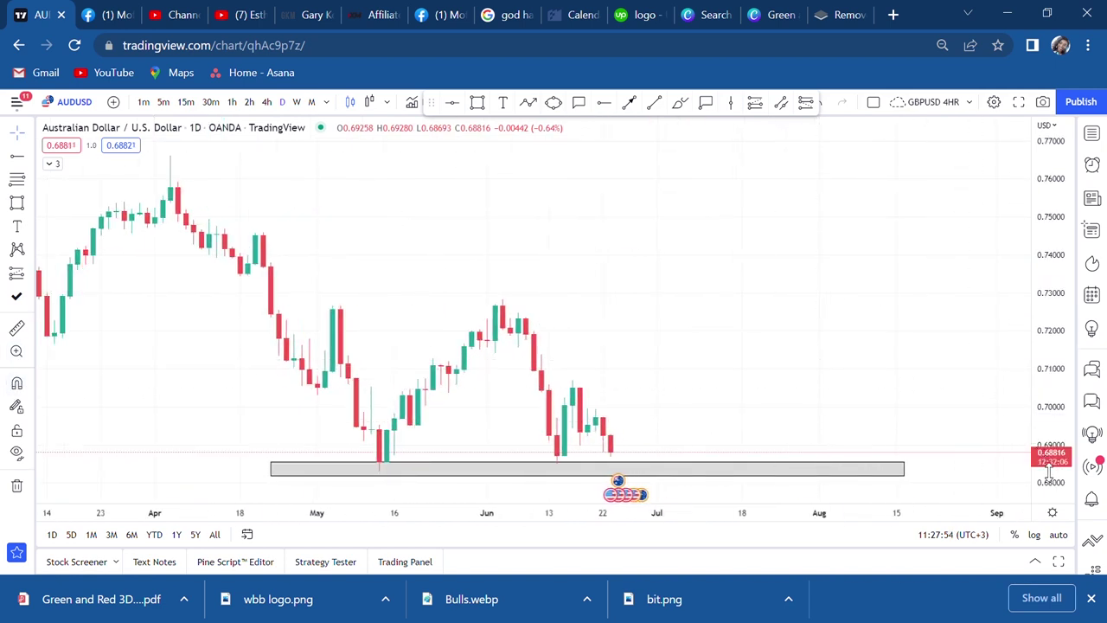
drag(1049, 472, 1027, 403)
drag(821, 428, 860, 224)
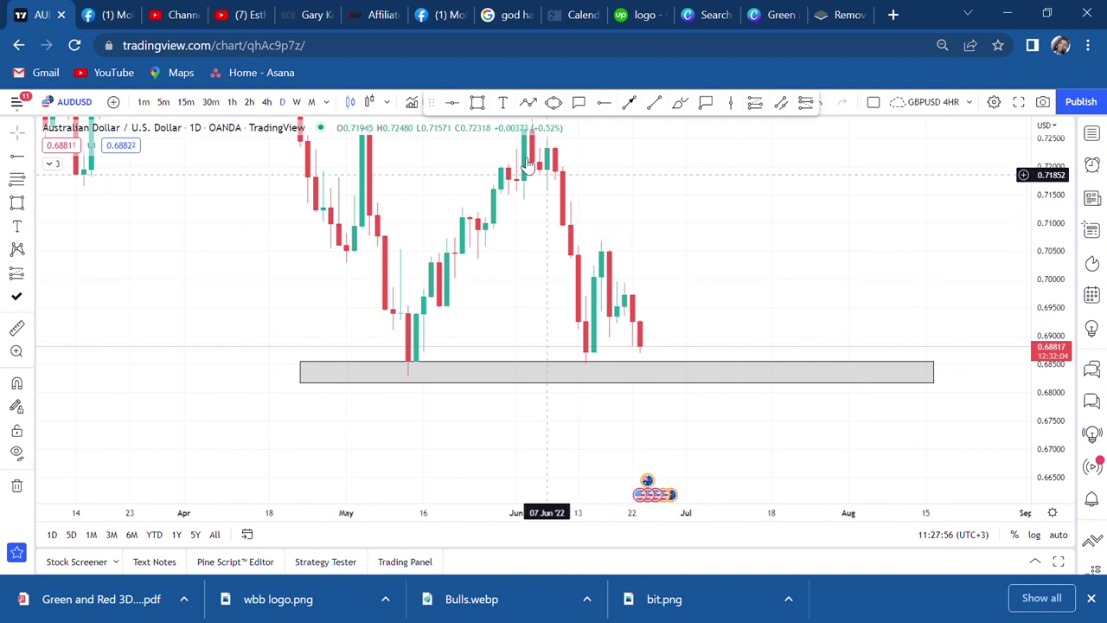
click(503, 103)
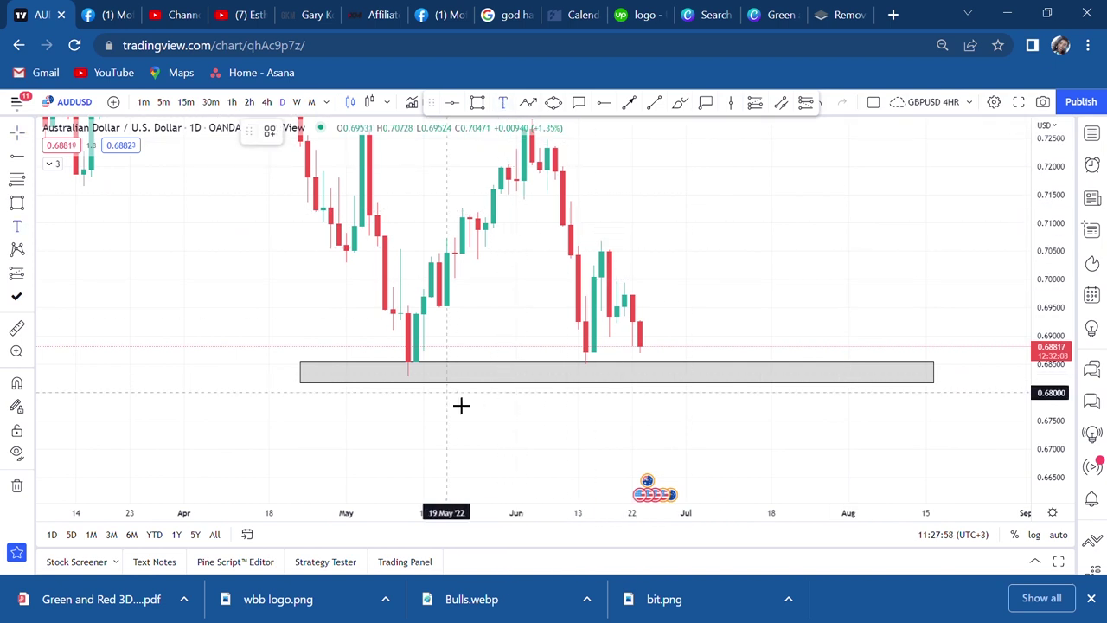
click(461, 406)
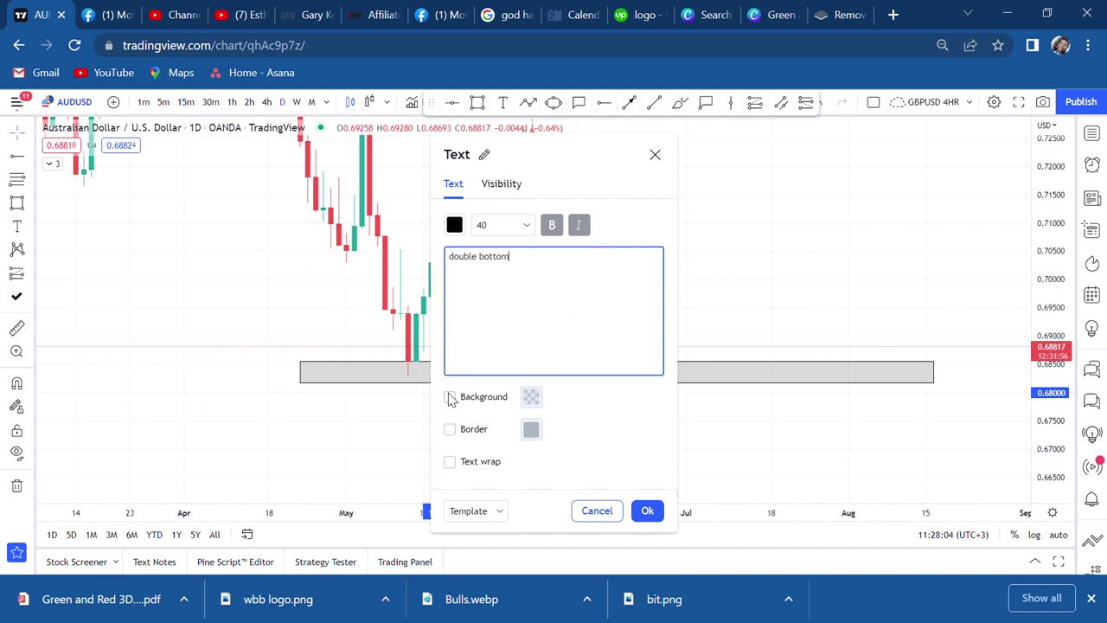
click(648, 510)
drag(606, 433, 558, 421)
Switch the AUDUSD chart to the 4-hour timeframe and bring the second bottom into view
drag(758, 267, 756, 311)
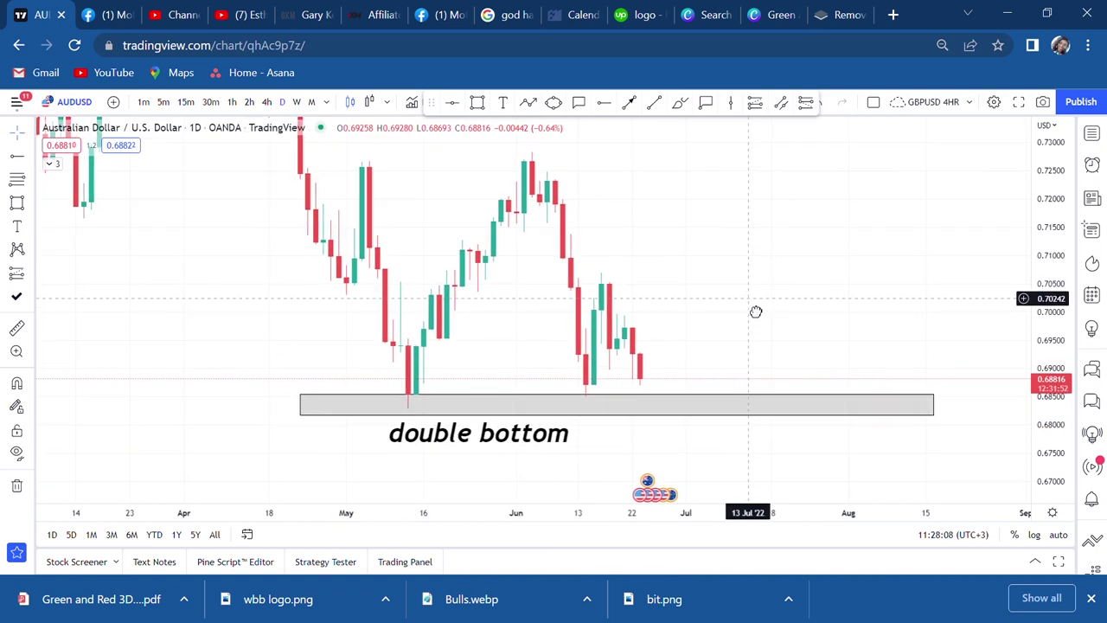
scroll(758, 313, up, 1)
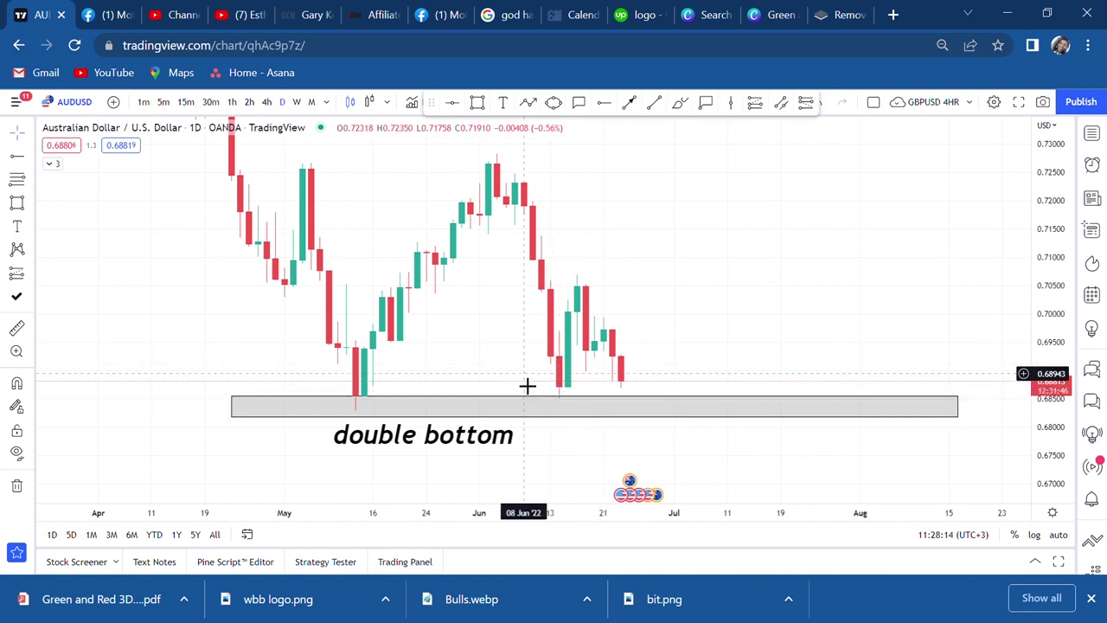
click(267, 102)
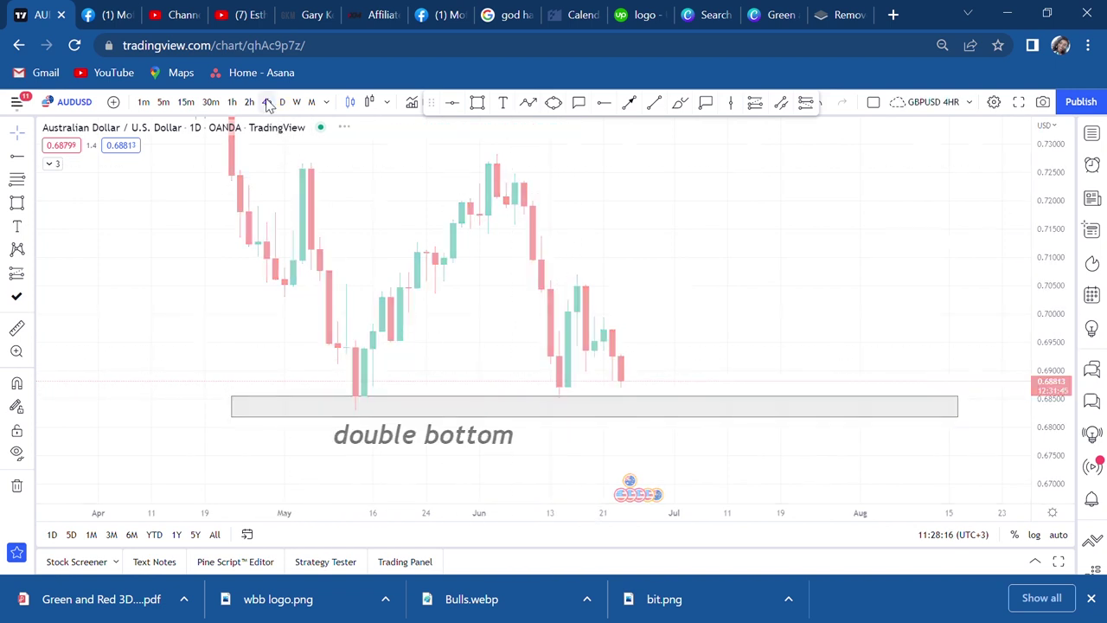
scroll(519, 263, down, 2)
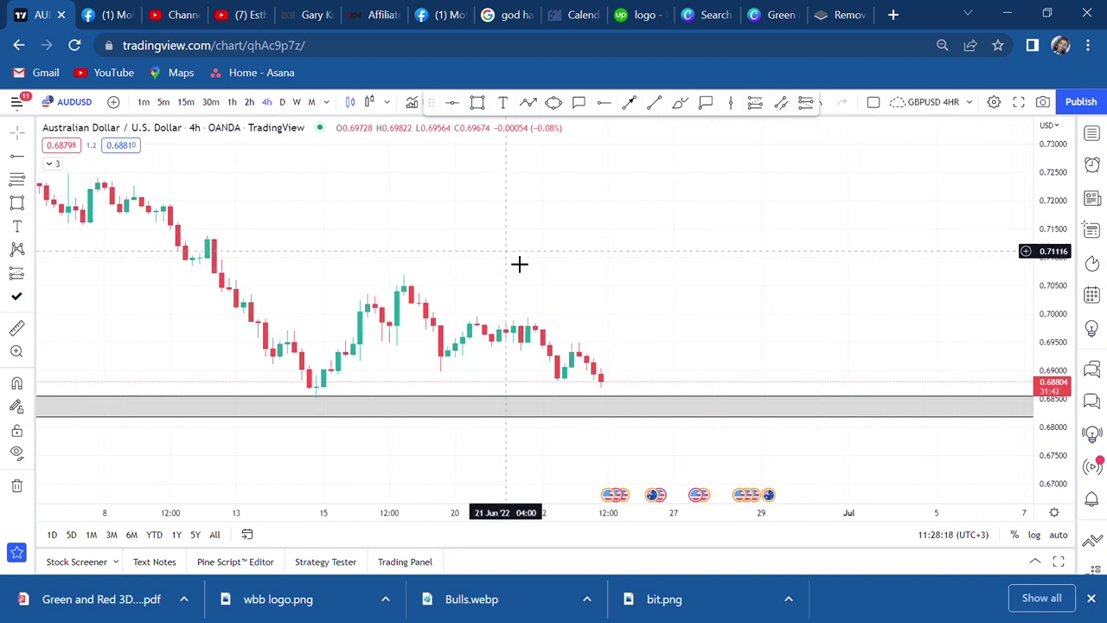
scroll(519, 262, down, 3)
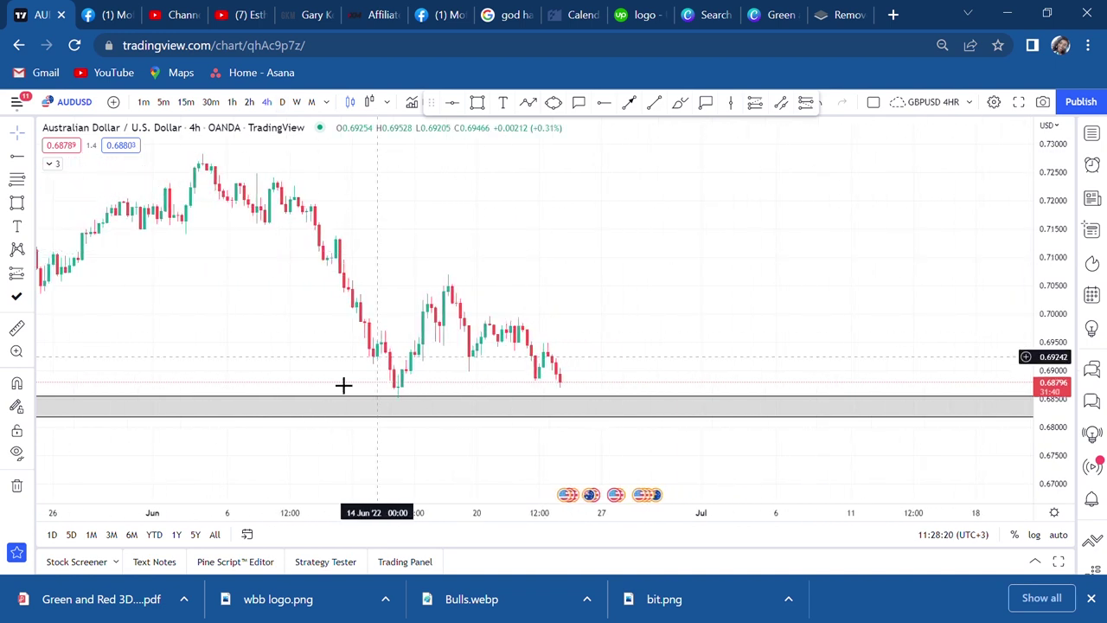
drag(281, 377, 597, 343)
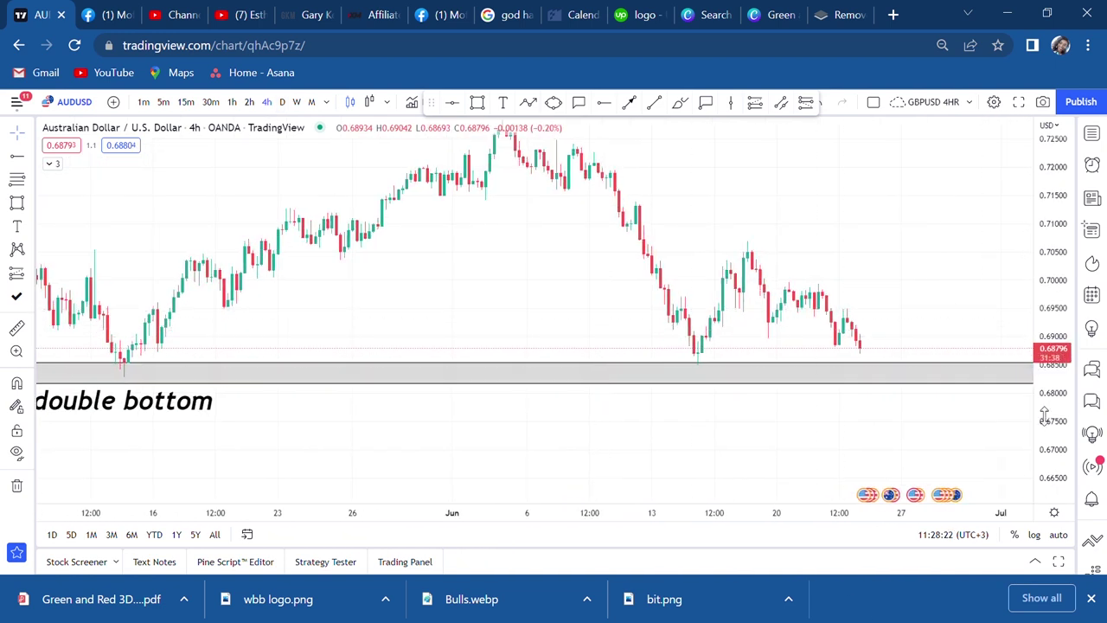
drag(1045, 396, 937, 358)
scroll(825, 358, up, 4)
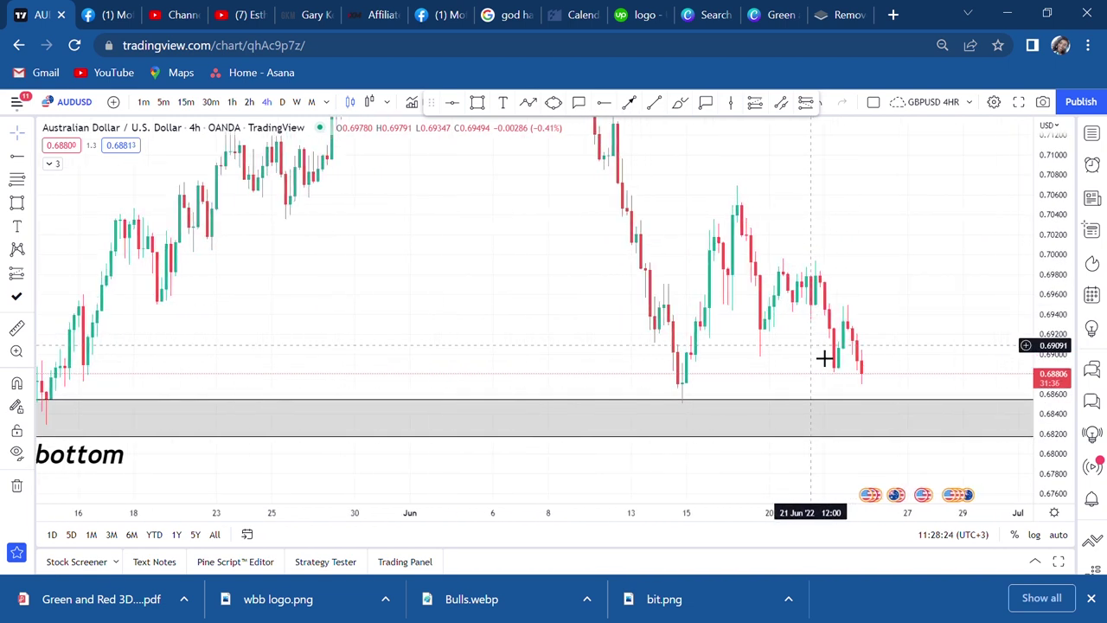
scroll(717, 317, up, 1)
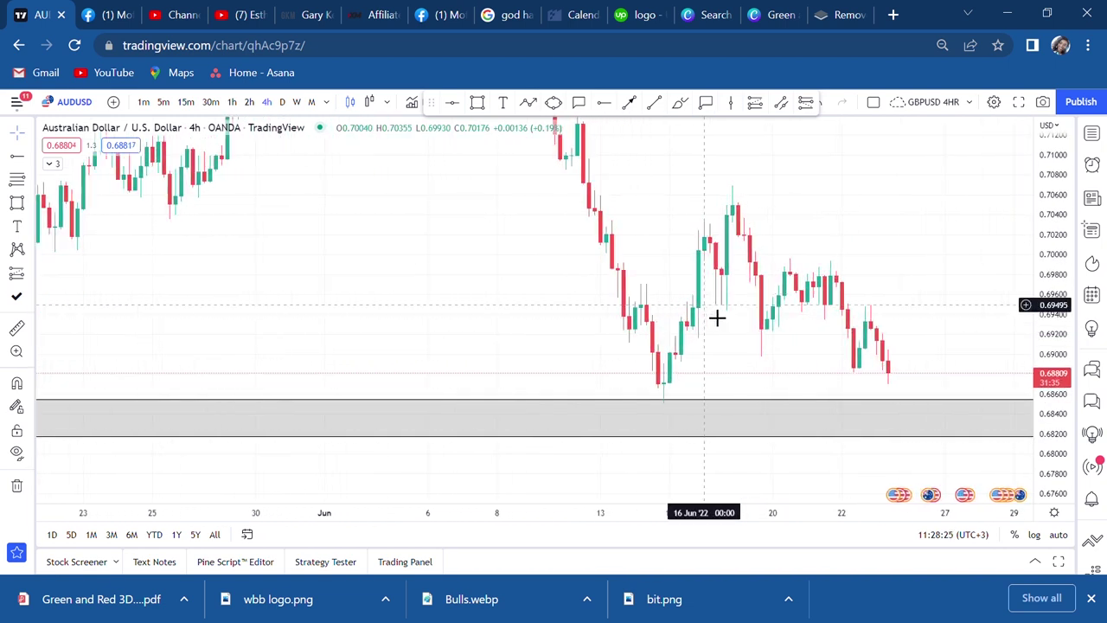
Examine the 4-hour candles around the second bottom, where price turns upward at the rectangle in mid-June
click(15, 353)
drag(599, 327, 804, 509)
scroll(667, 358, down, 2)
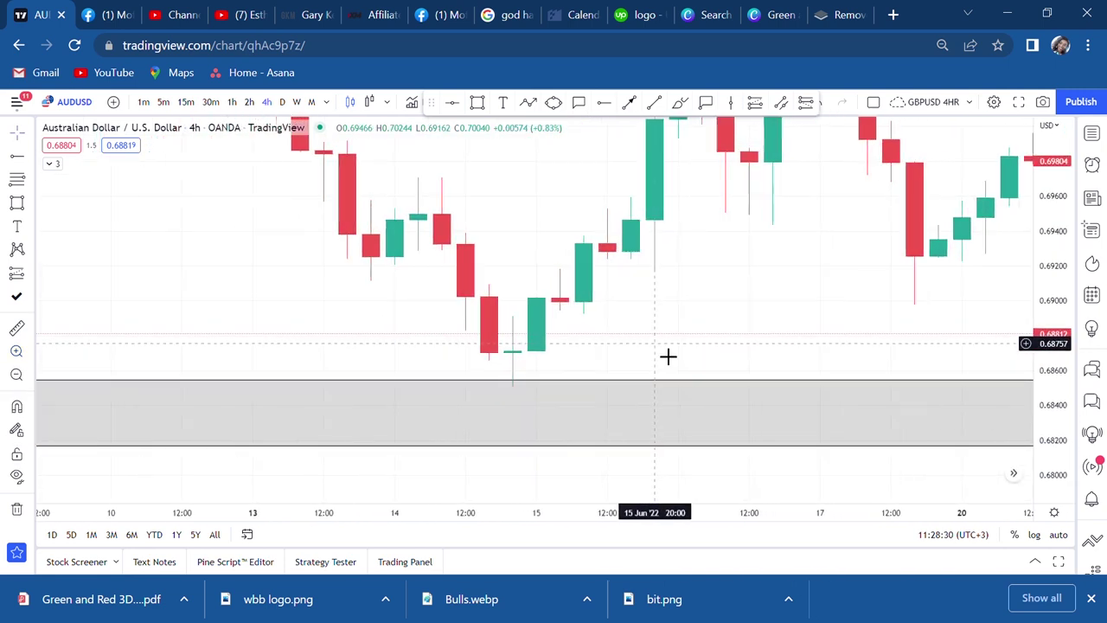
scroll(667, 356, down, 2)
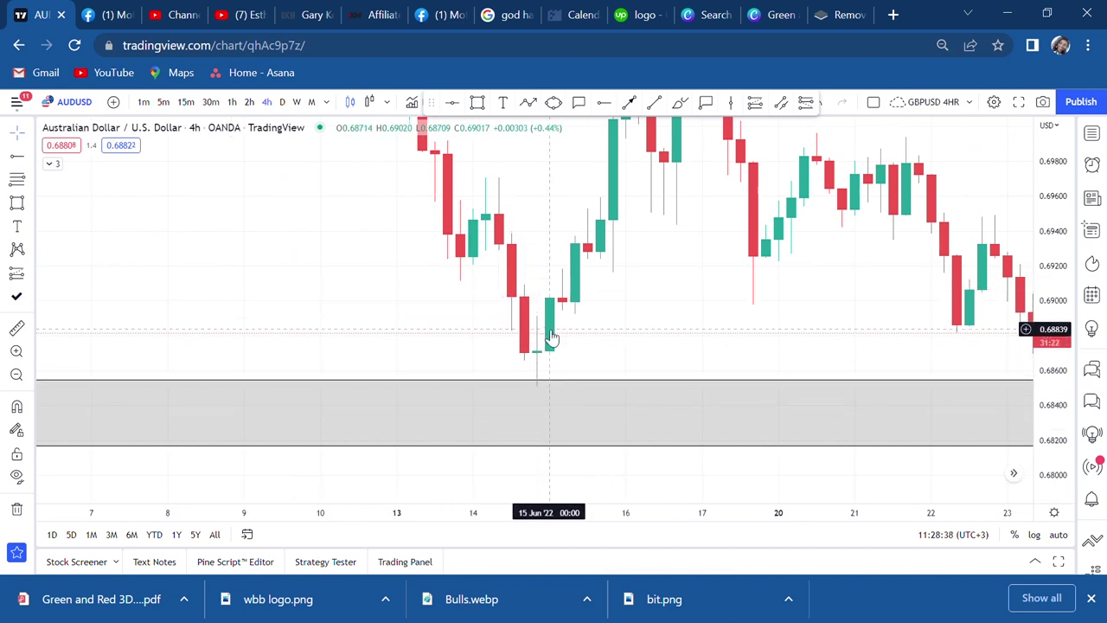
scroll(623, 362, right, 2)
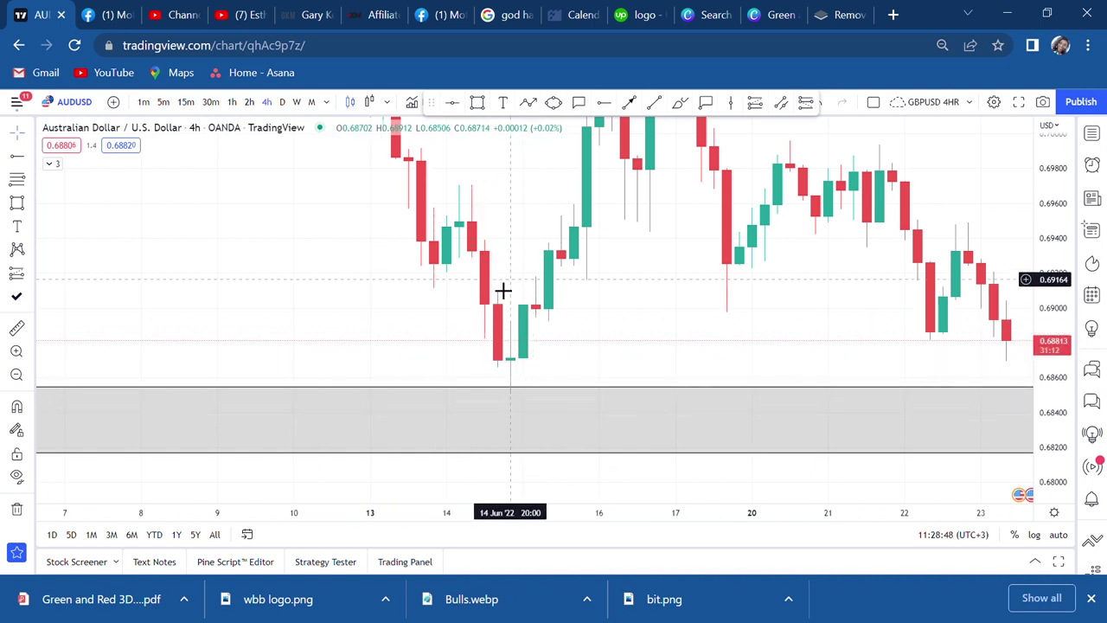
scroll(615, 334, down, 3)
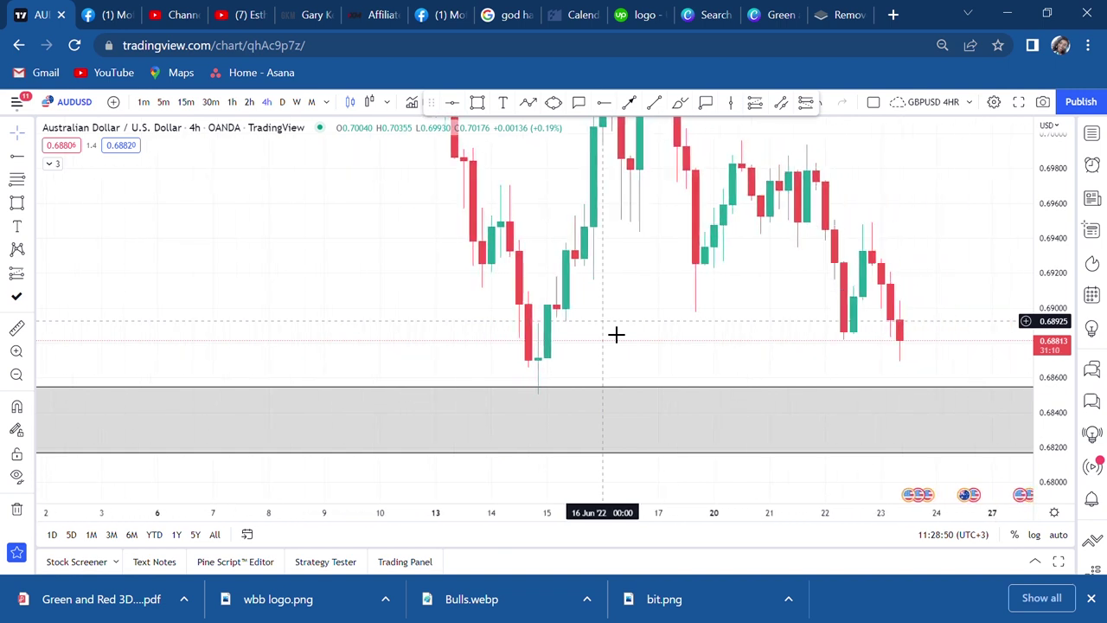
scroll(615, 333, down, 2)
drag(1057, 184, 1057, 216)
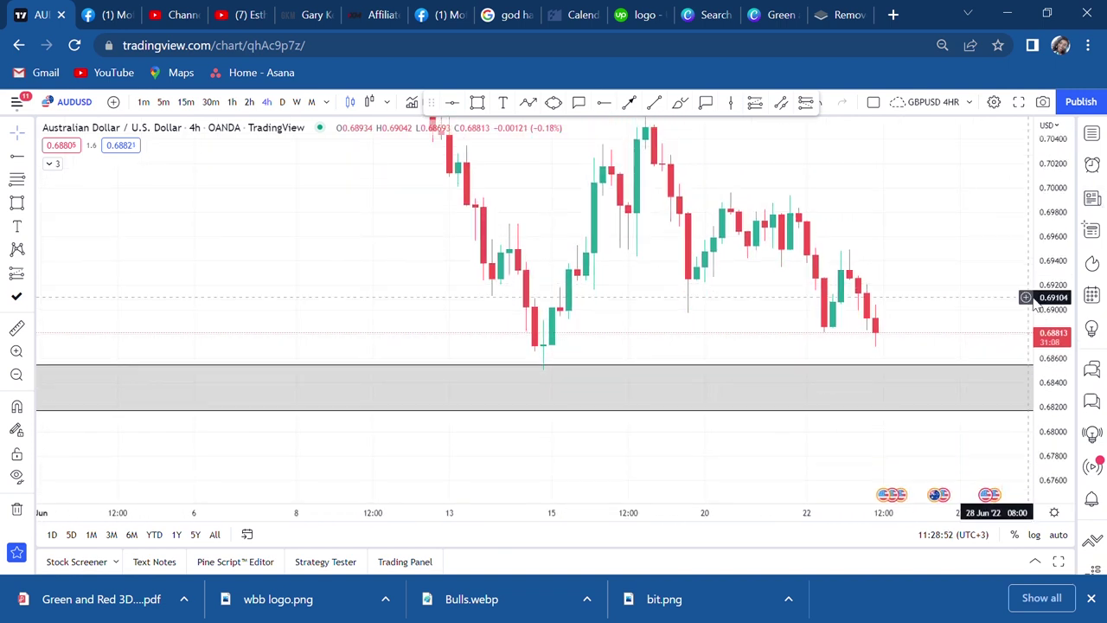
scroll(815, 284, down, 2)
drag(400, 298, 390, 415)
scroll(626, 384, down, 1)
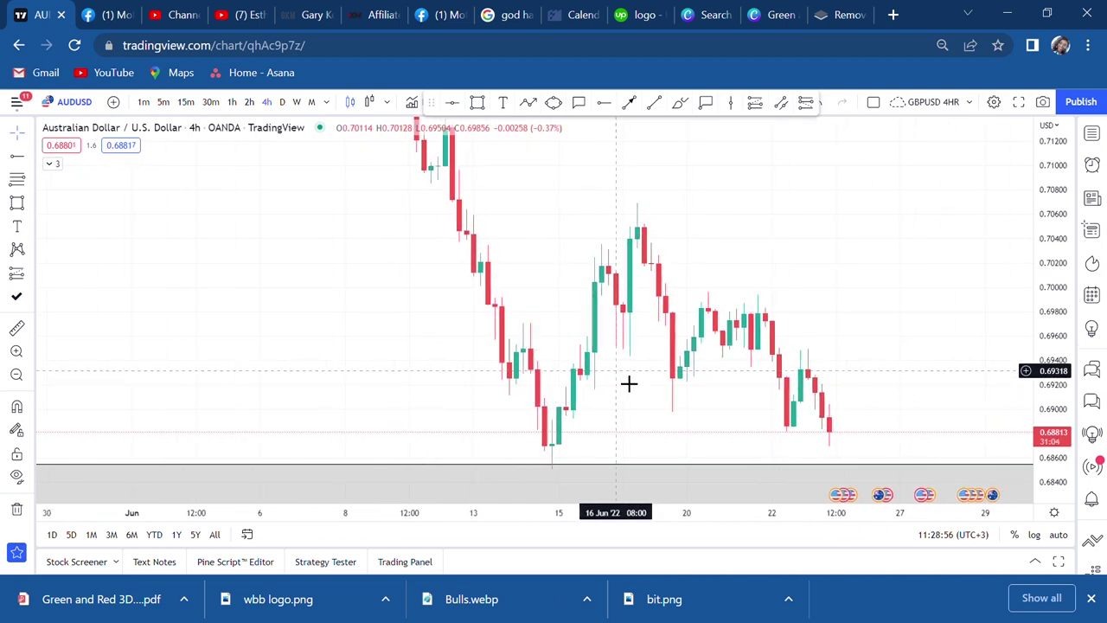
Place a Long Position at the second bottom, starting 14 Jun 2022 20:00 with its entry at about 0.69014
click(29, 275)
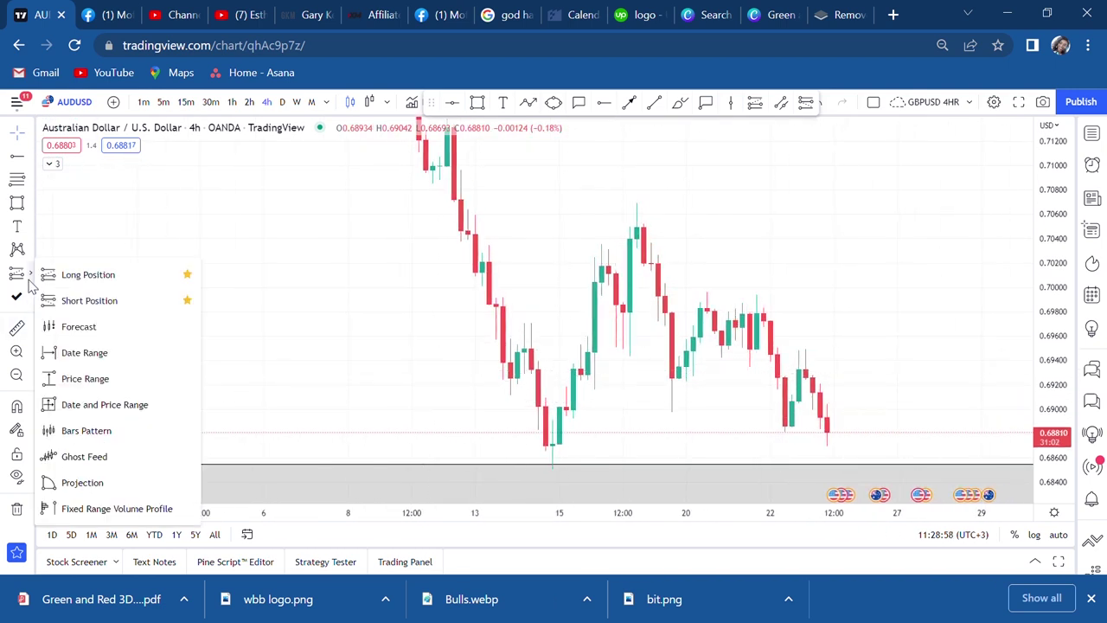
click(88, 275)
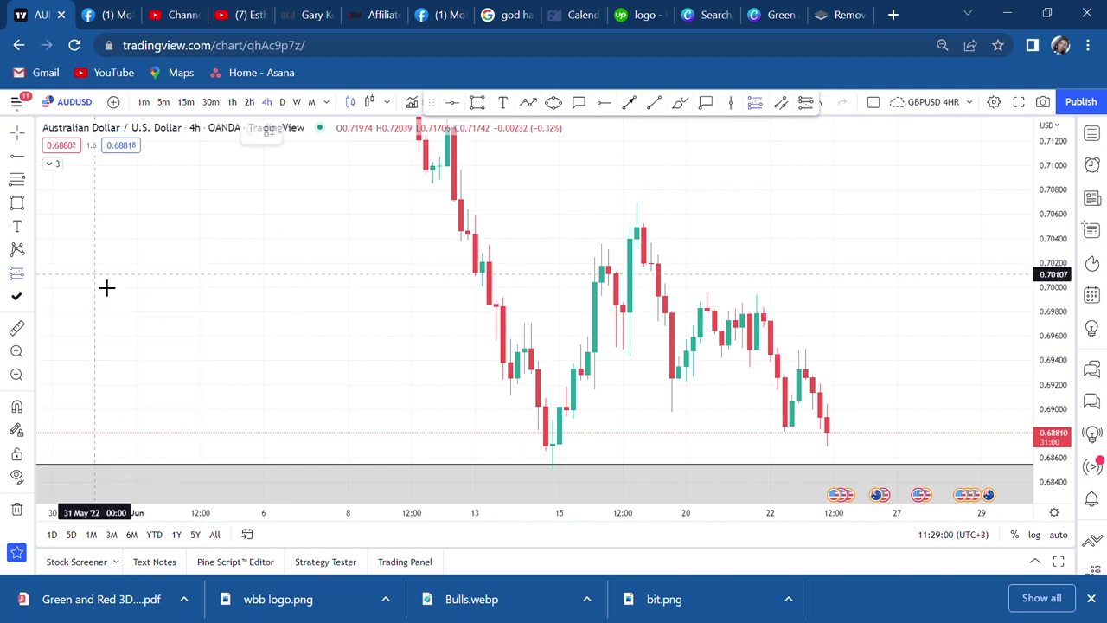
click(563, 421)
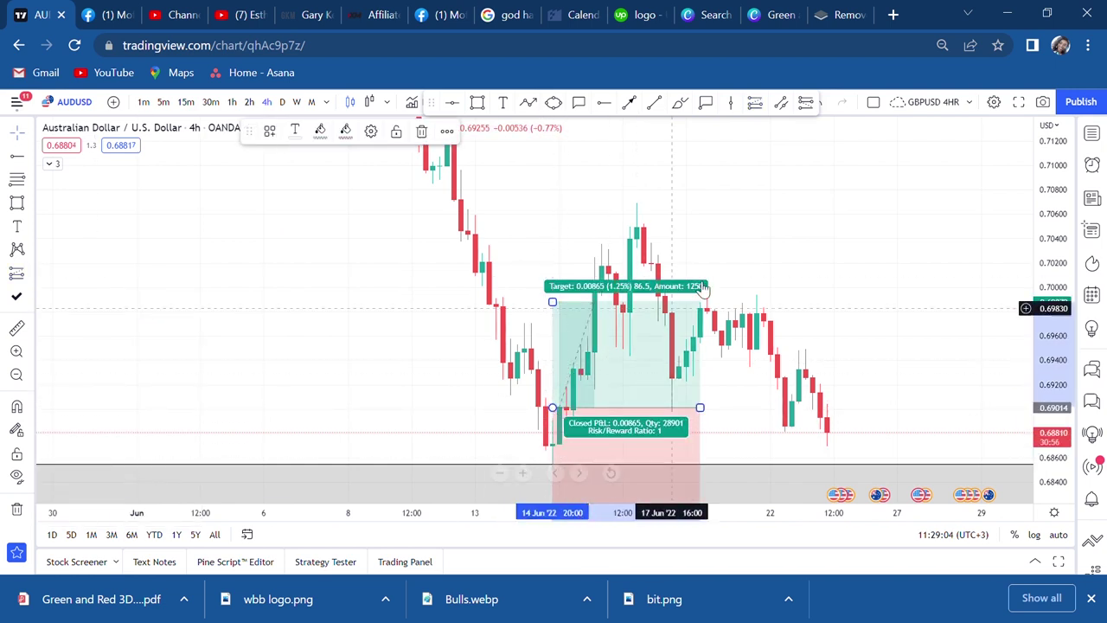
Return the chart to the daily timeframe and view the long position together with the double bottom zone
click(281, 103)
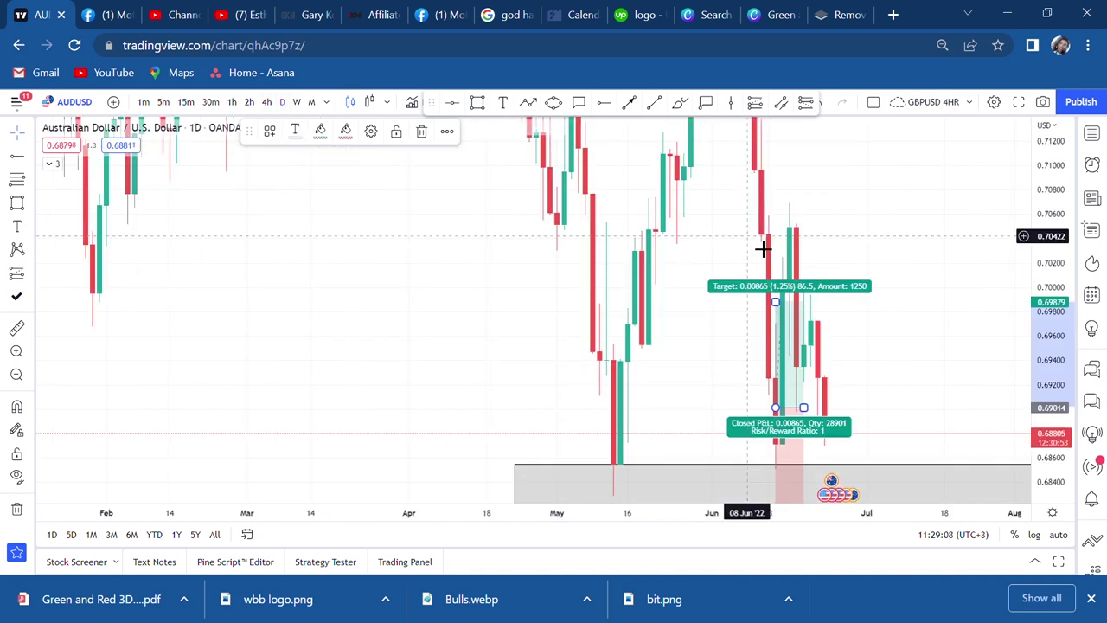
drag(1057, 189, 1057, 277)
click(940, 321)
drag(940, 321, 772, 350)
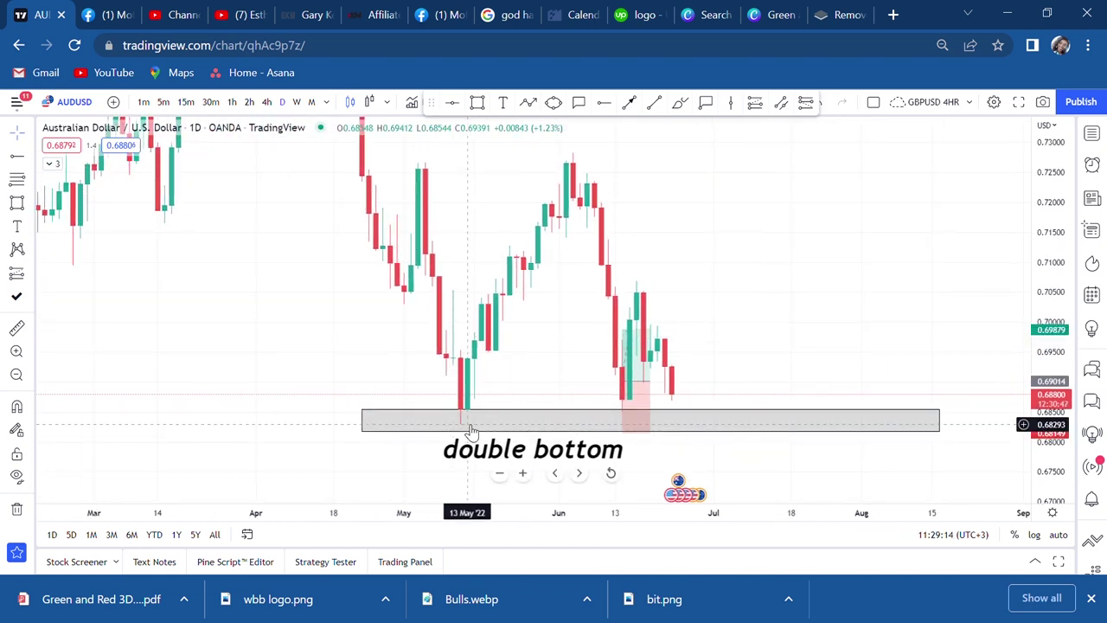
Draw a horizontal line at the early June swing high between the two bottoms, at 0.72841
drag(634, 135, 657, 194)
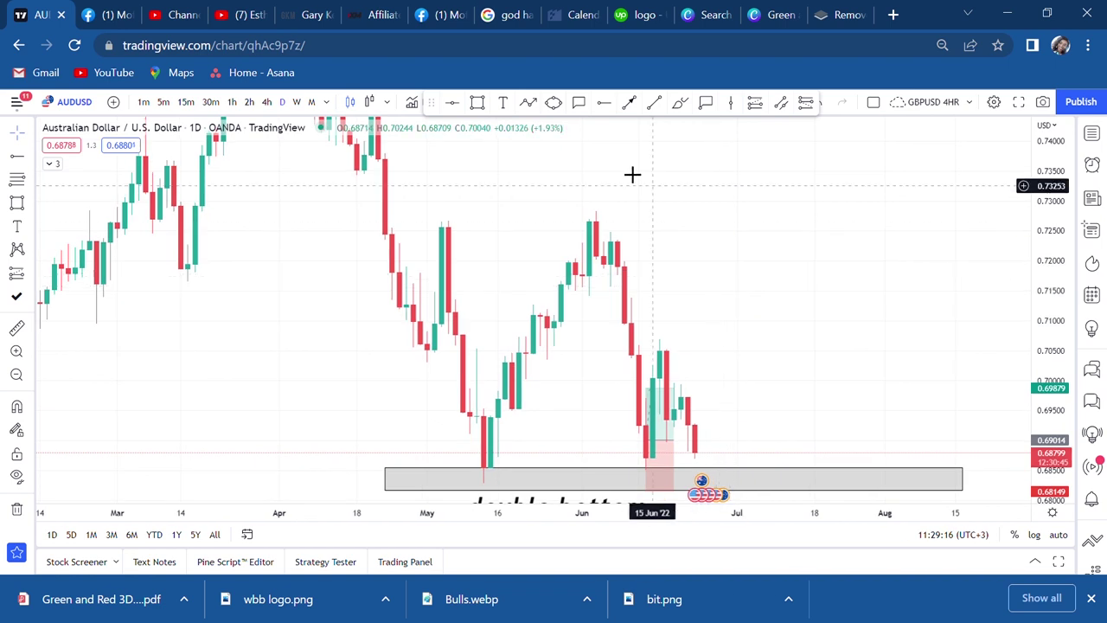
click(532, 210)
mouse_move(766, 321)
mouse_down()
mouse_move(830, 301)
mouse_move(763, 320)
mouse_up()
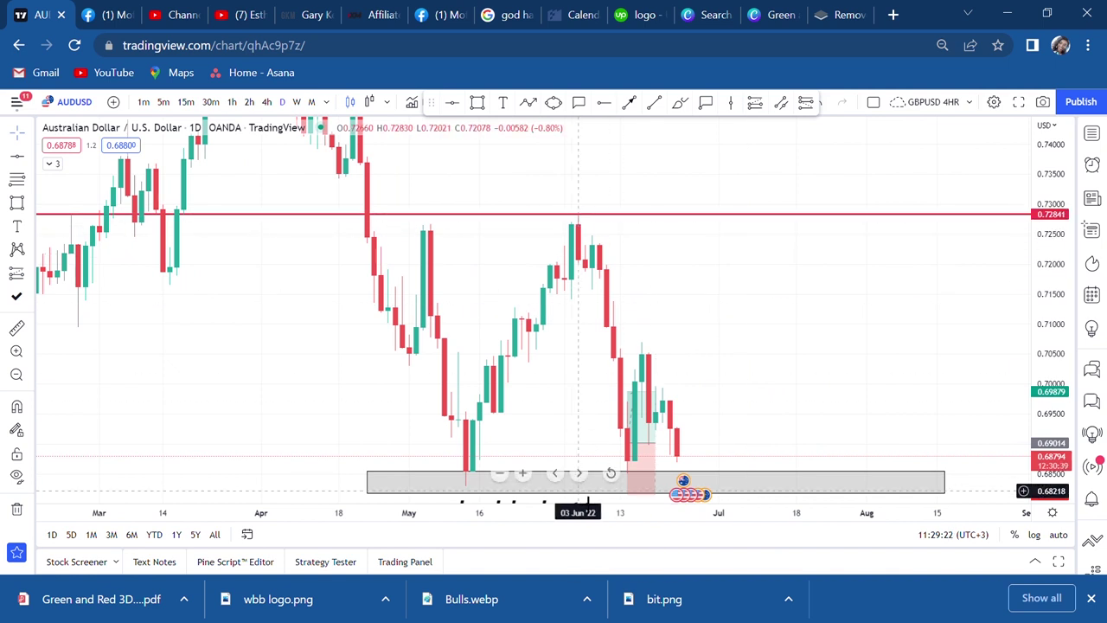
mouse_move(776, 295)
mouse_down()
mouse_move(788, 272)
mouse_move(778, 284)
mouse_up()
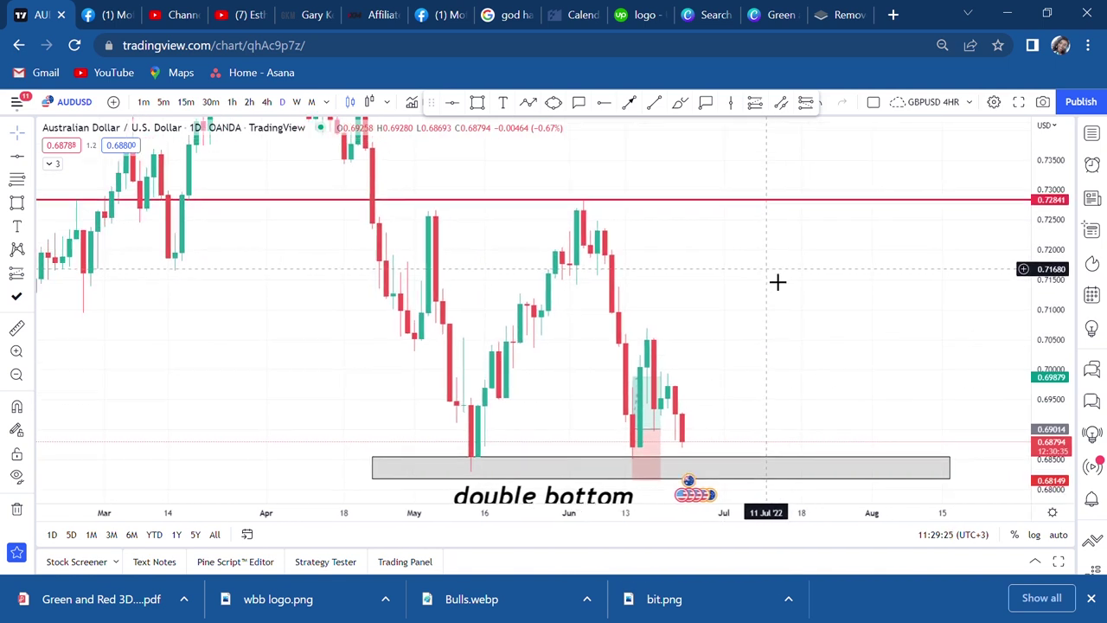
Measure the price distance from the 0.72841 line down to the double bottom zone
click(14, 330)
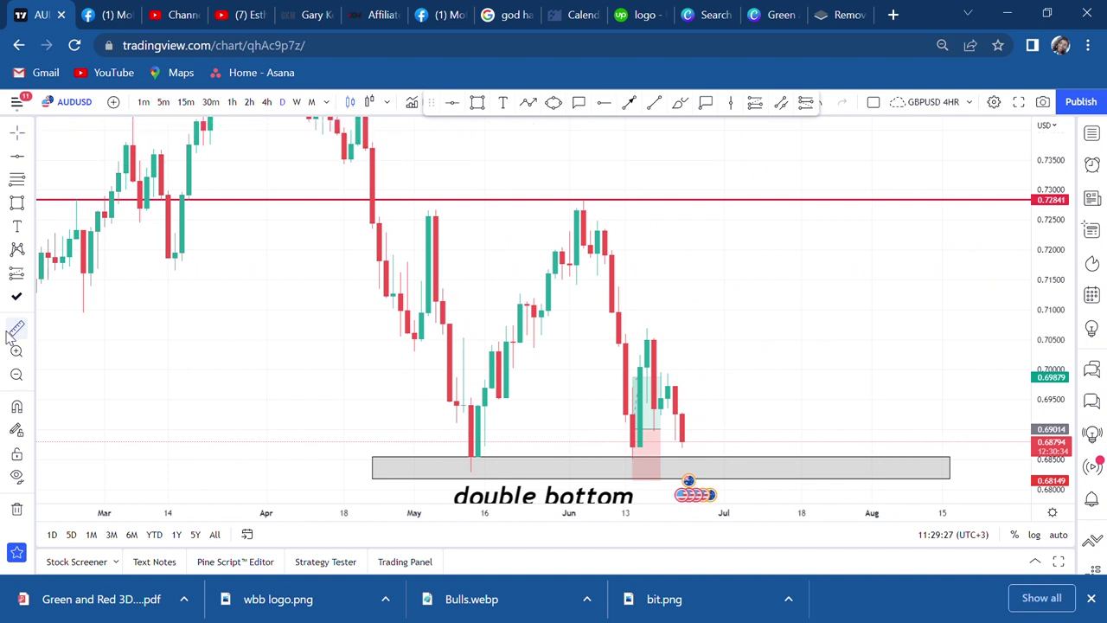
click(471, 214)
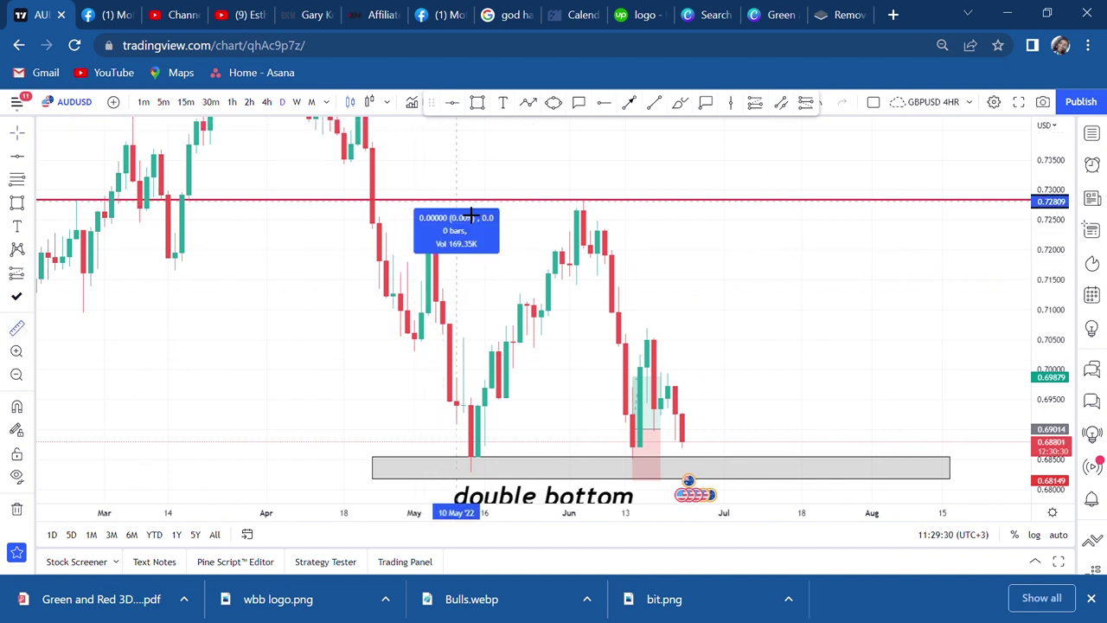
click(800, 479)
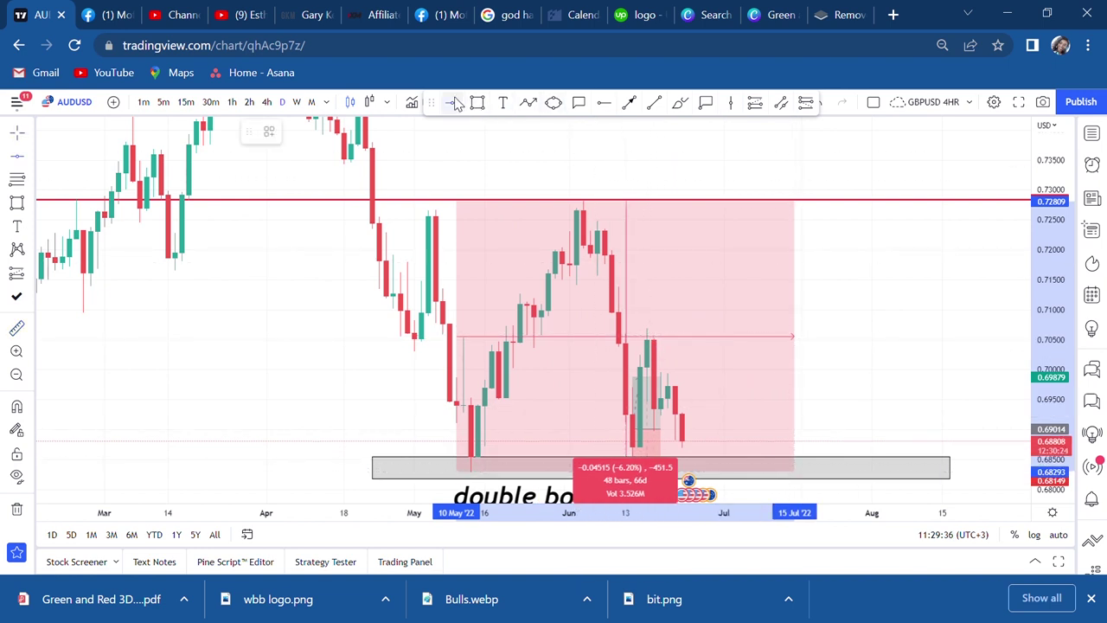
Draw a second horizontal line near the mid-June rebound high after the second bottom, at 0.70518
click(756, 352)
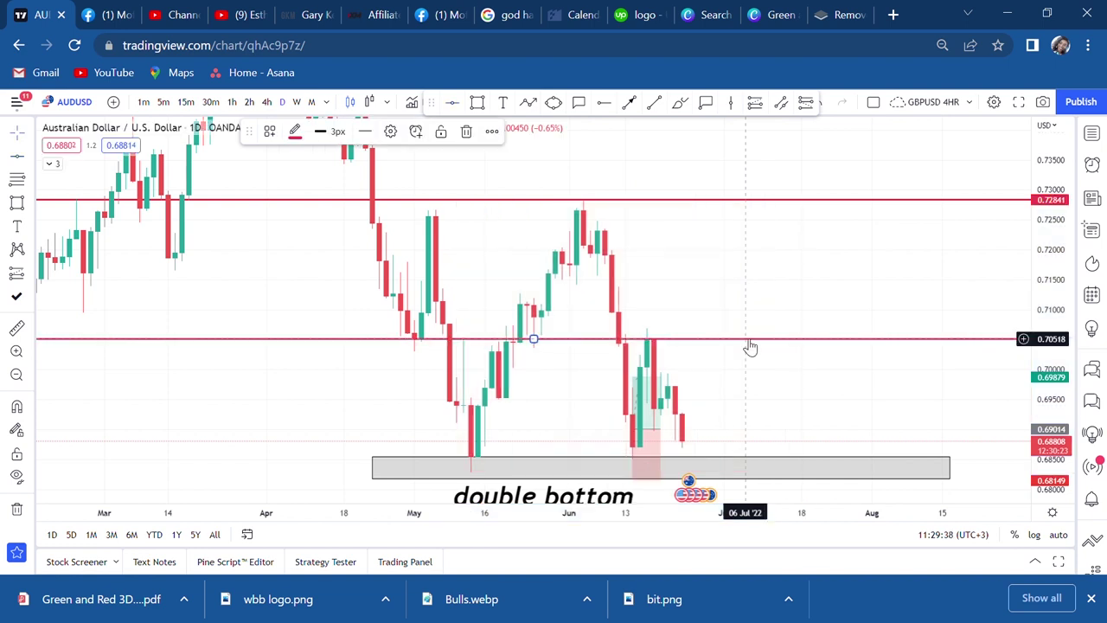
scroll(663, 347, up, 2)
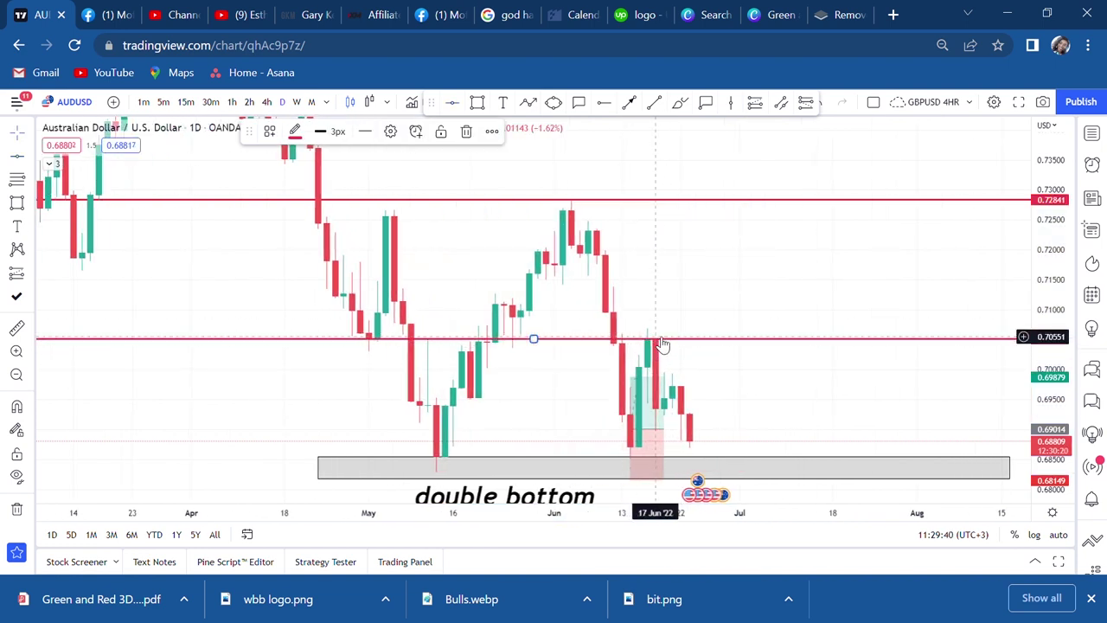
click(631, 103)
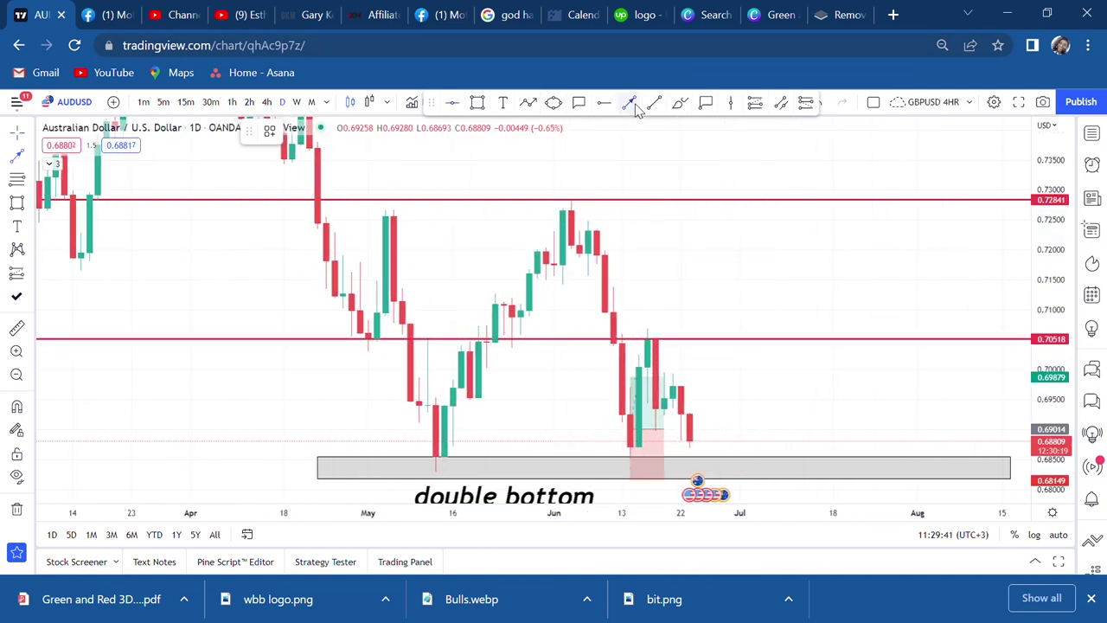
click(659, 339)
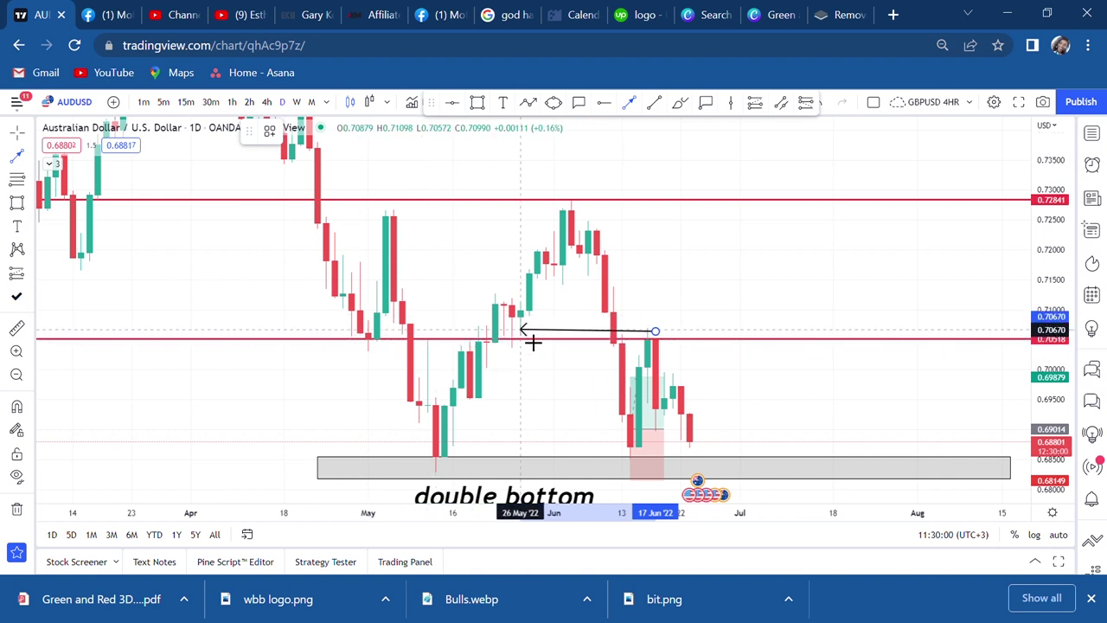
click(676, 341)
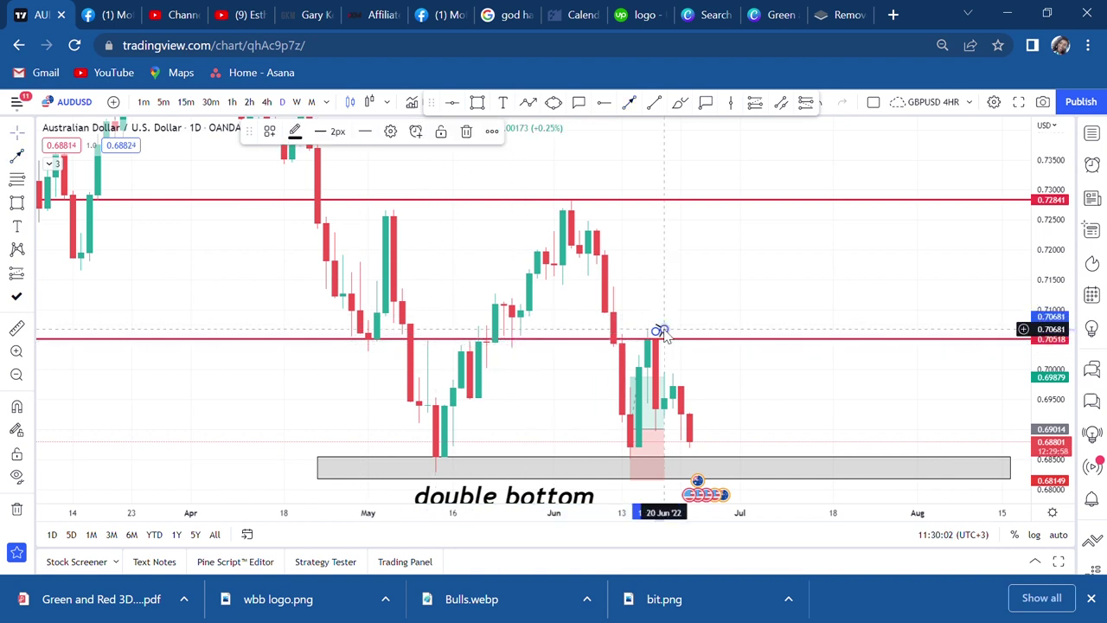
click(467, 133)
Raise the long position's target to the lower horizontal line, at 0.70486
drag(771, 425, 680, 349)
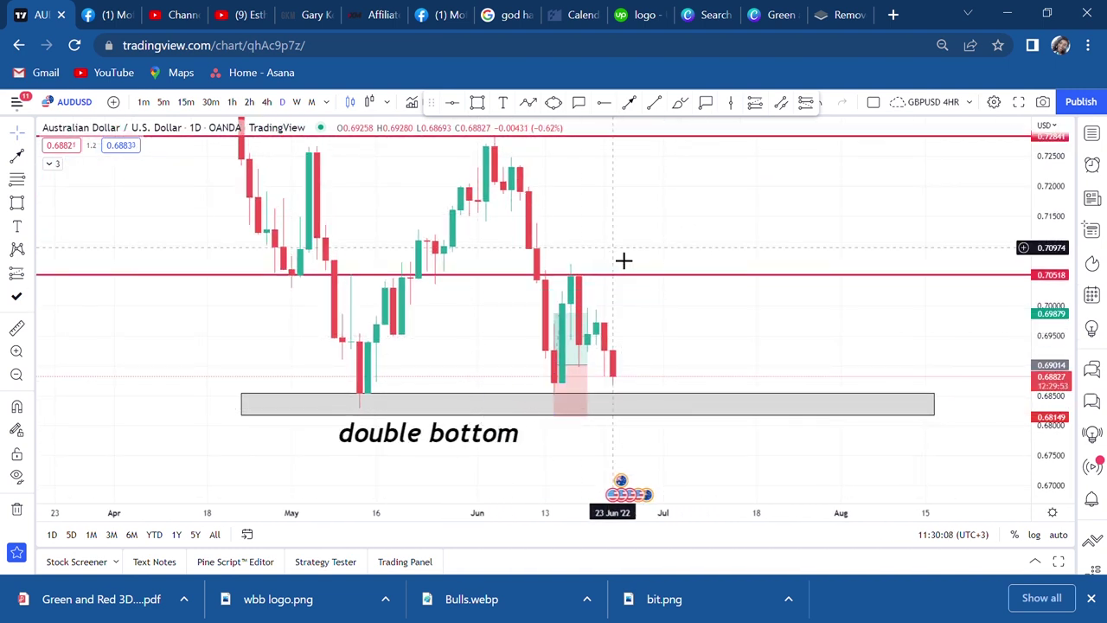
drag(624, 261, 654, 297)
scroll(655, 296, up, 2)
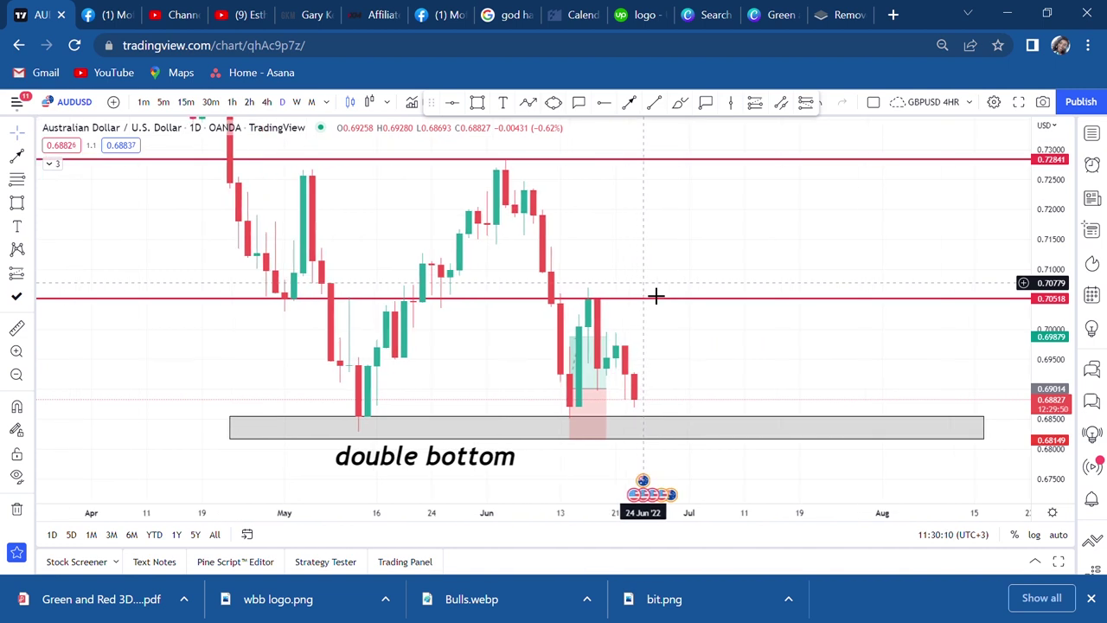
click(589, 354)
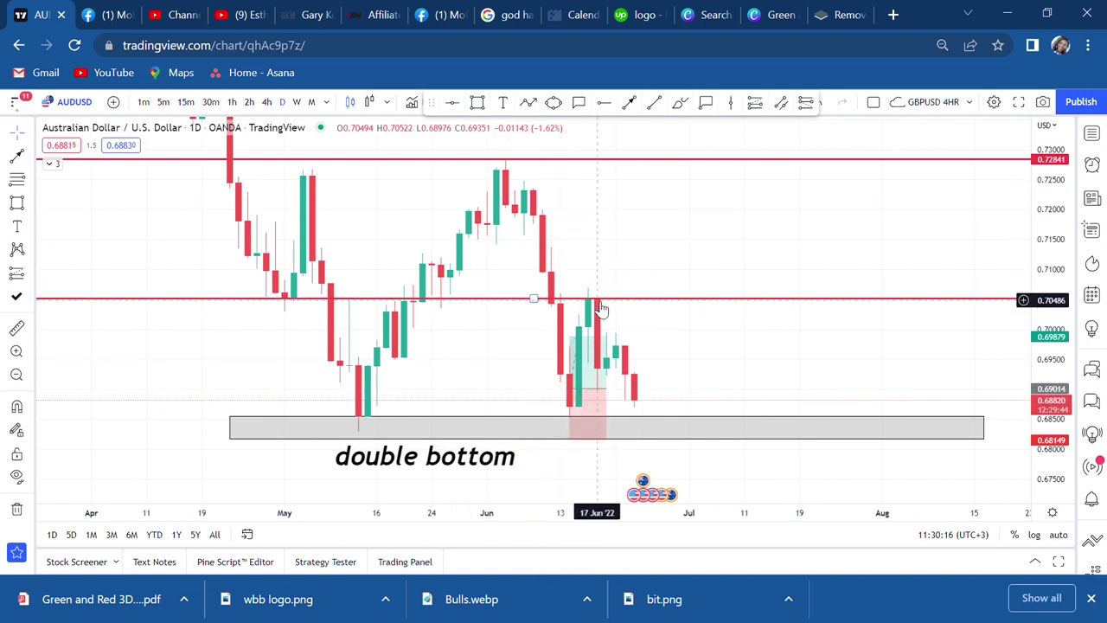
click(573, 336)
drag(573, 336, 567, 309)
Switch the chart to the 4-hour timeframe and measure the move from the long position's entry up to the horizontal line
click(268, 102)
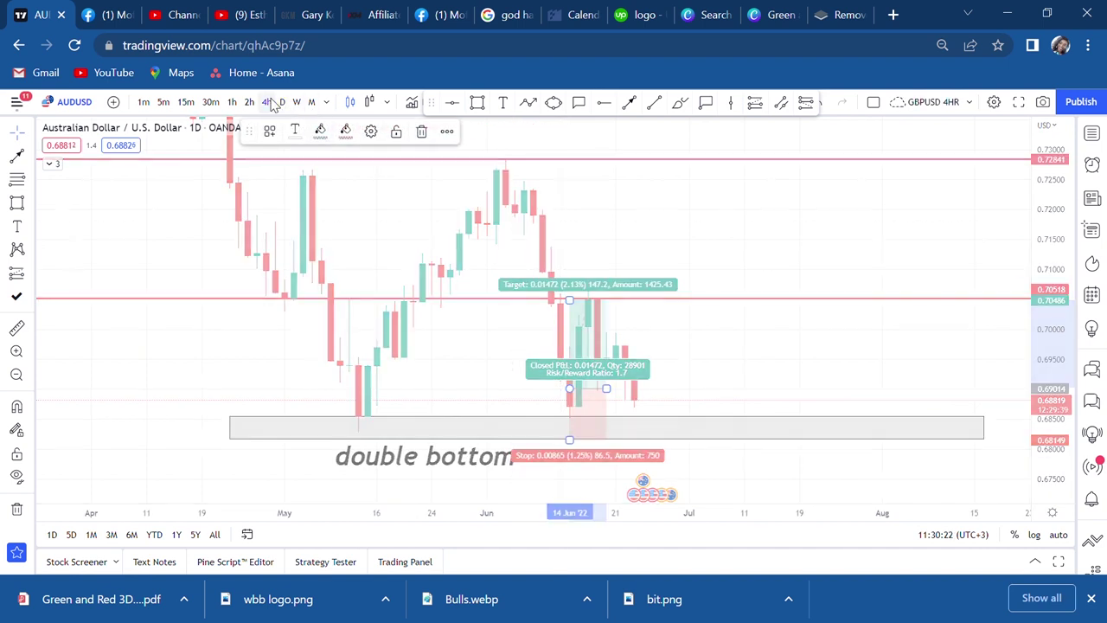
scroll(466, 236, down, 3)
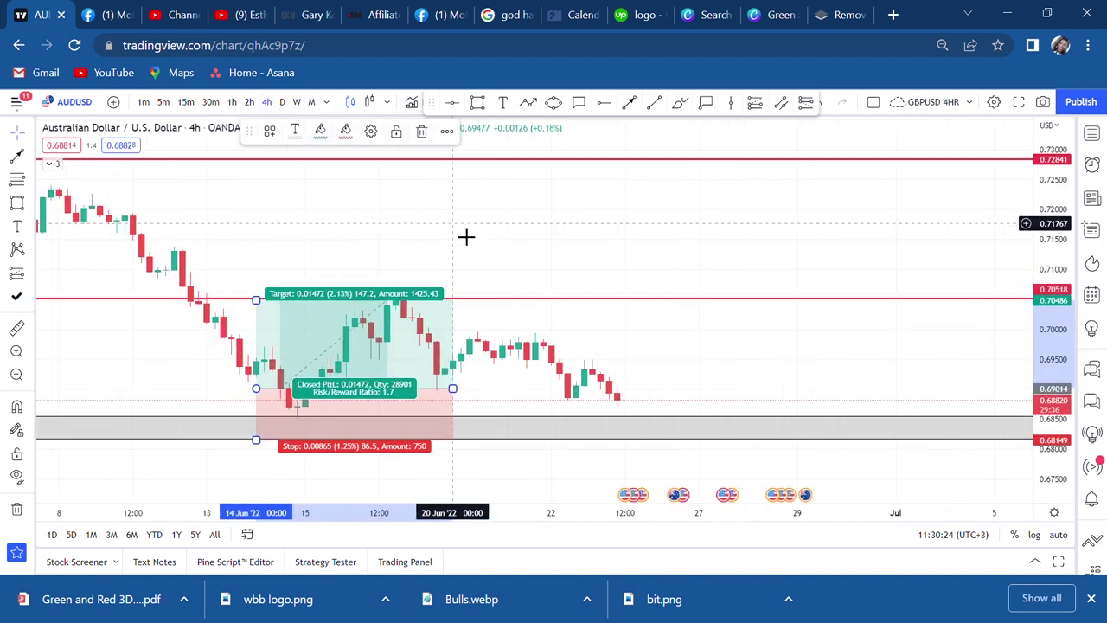
drag(467, 237, 675, 228)
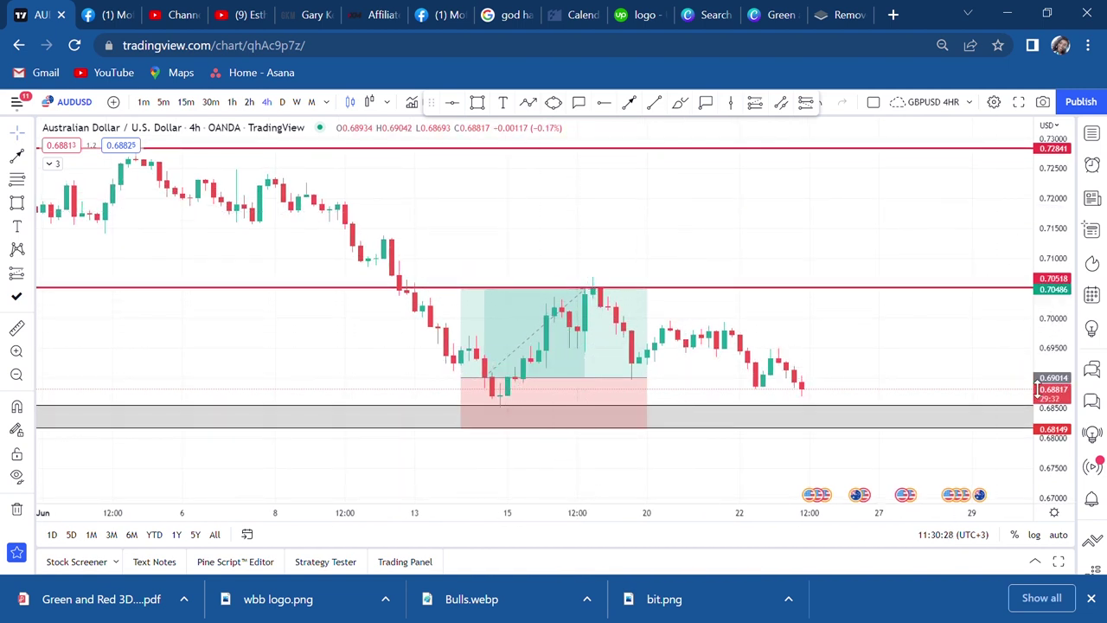
drag(1054, 415, 1044, 338)
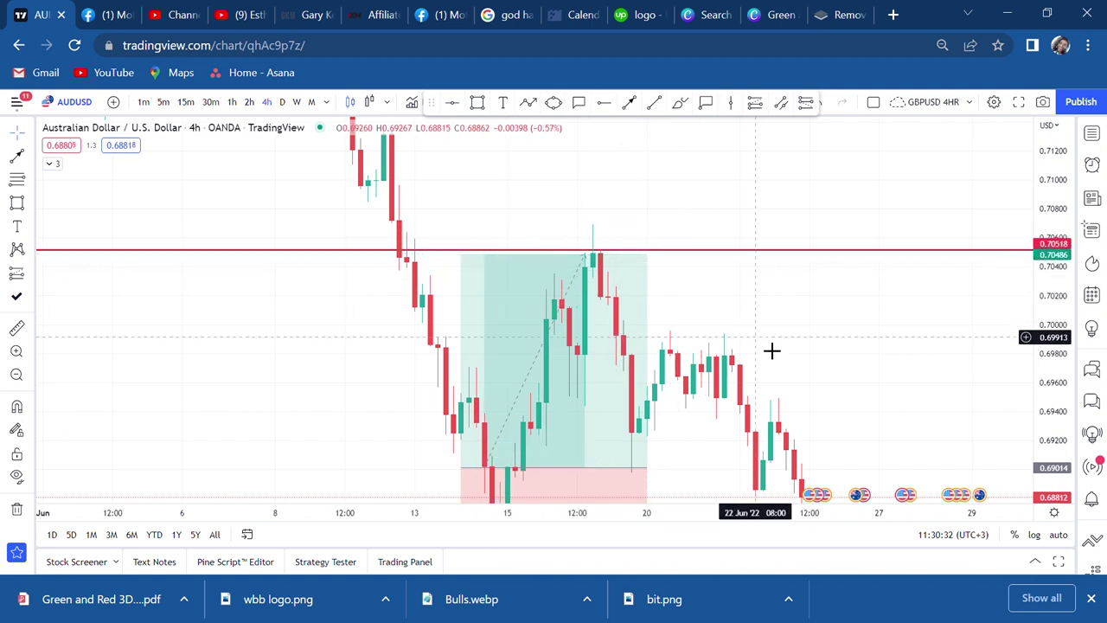
drag(753, 339, 682, 286)
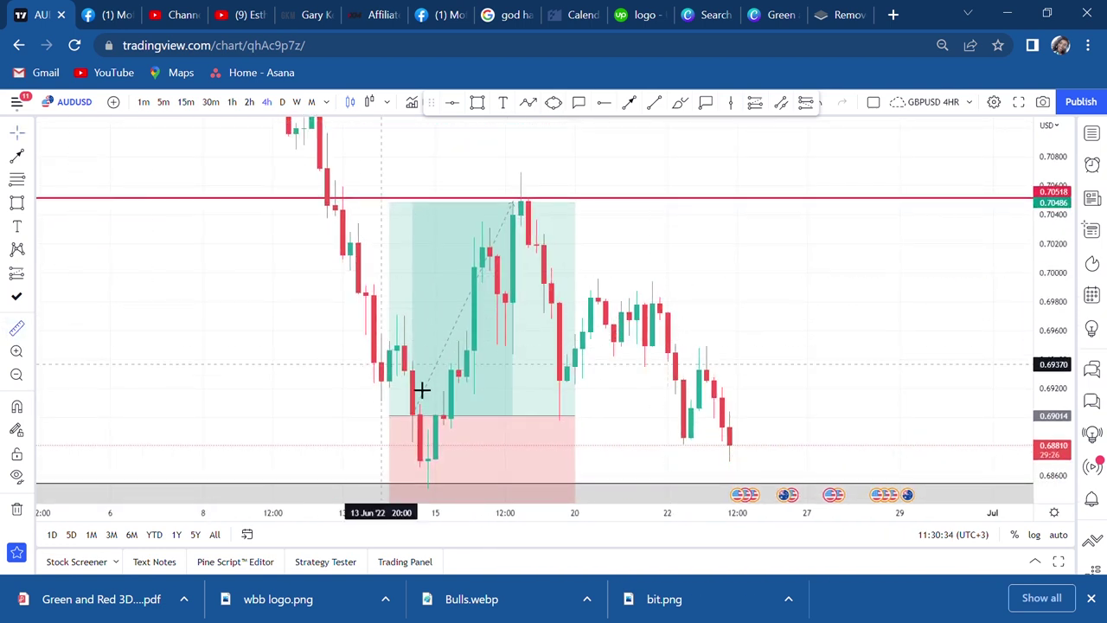
mouse_move(430, 425)
mouse_down()
mouse_move(425, 435)
mouse_move(563, 245)
mouse_move(608, 210)
mouse_up()
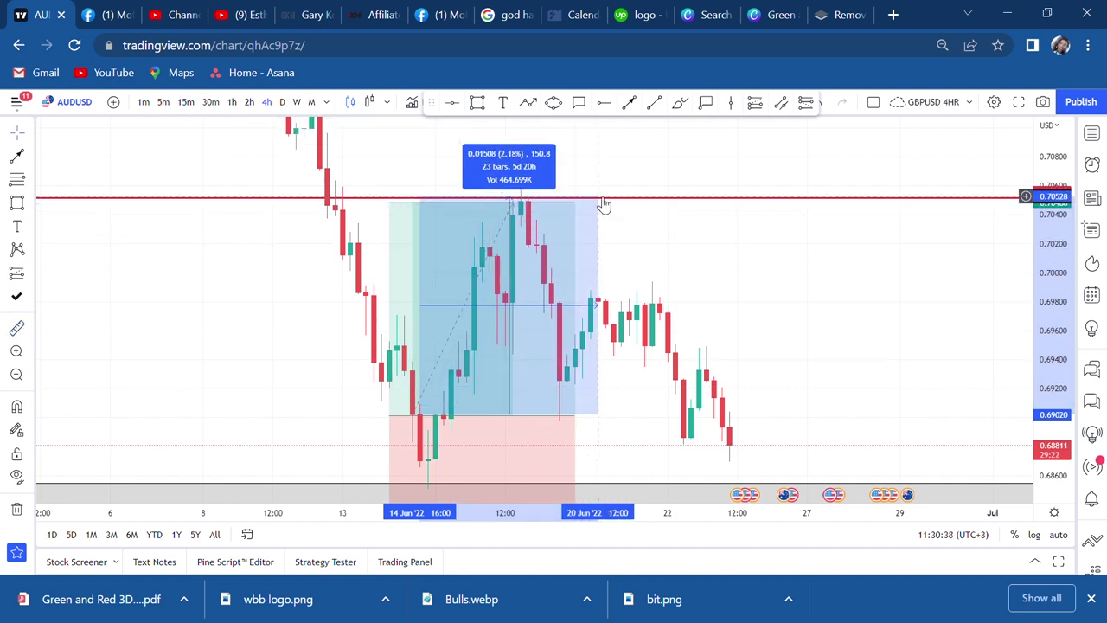
click(672, 170)
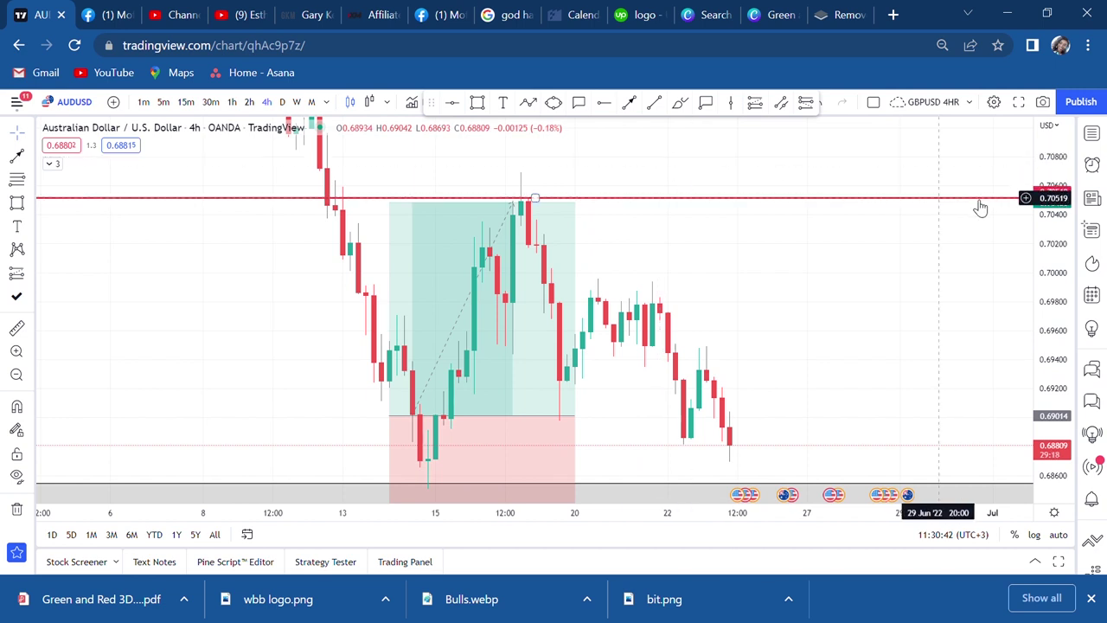
Examine the 4-hour candles around the long position and how price reacts at the 0.70518 line
scroll(588, 358, down, 2)
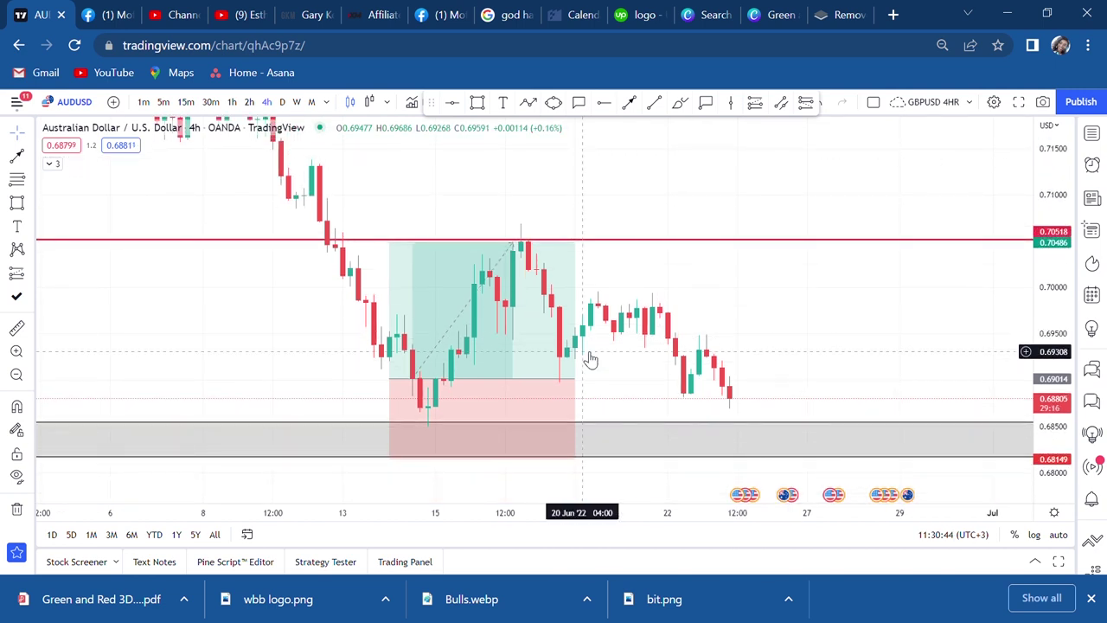
scroll(588, 358, down, 3)
click(535, 275)
click(615, 188)
drag(615, 188, 715, 254)
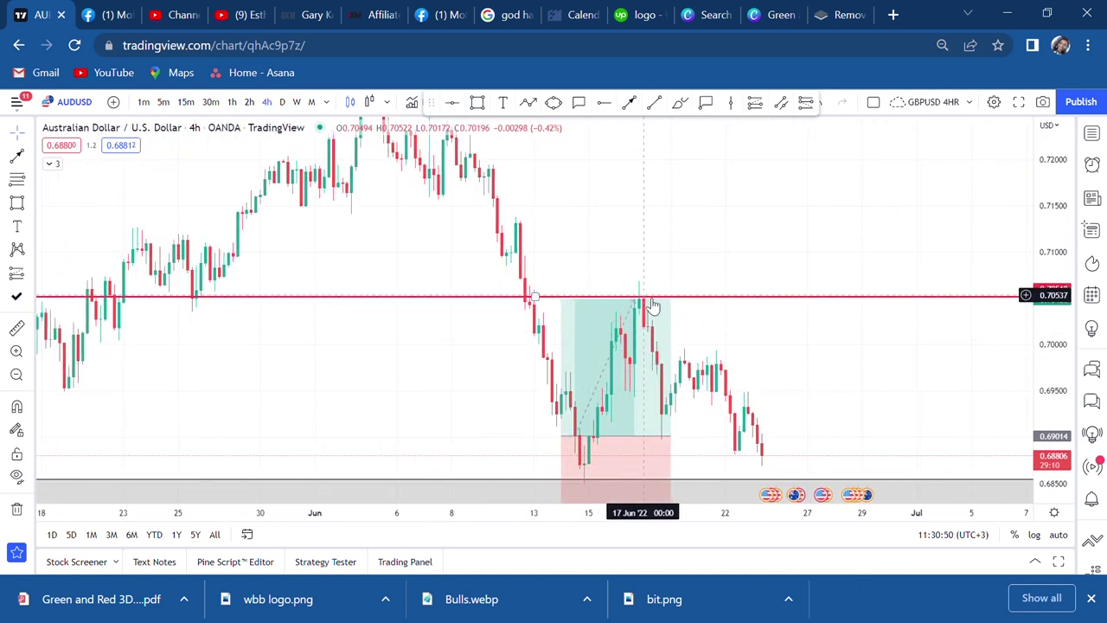
scroll(710, 354, up, 1)
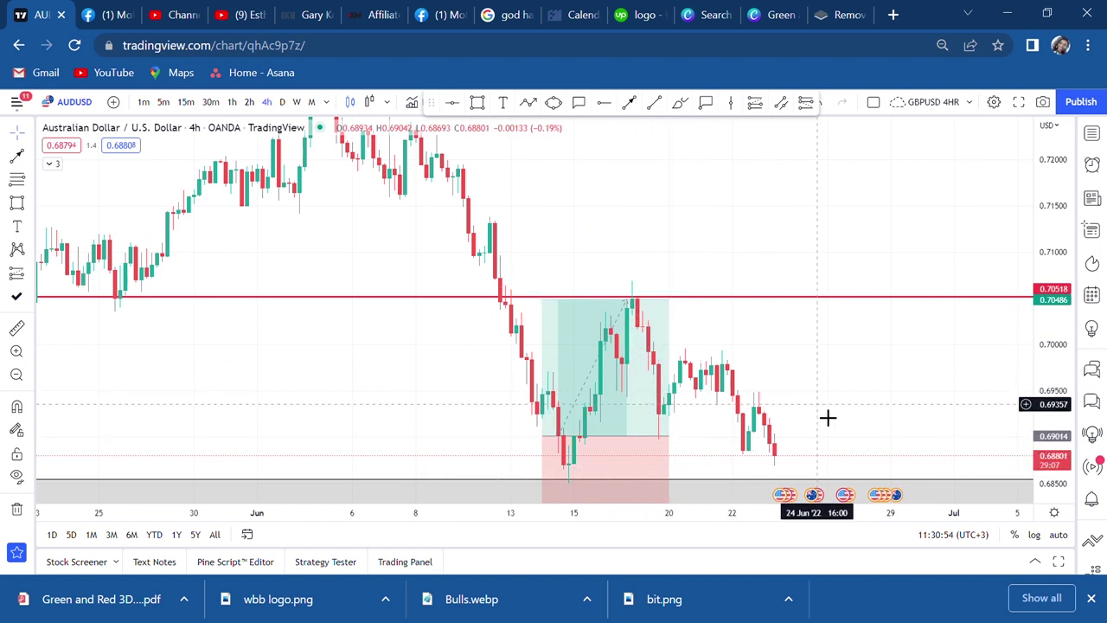
Return the chart to the daily timeframe and delete the long position from the second bottom
click(288, 101)
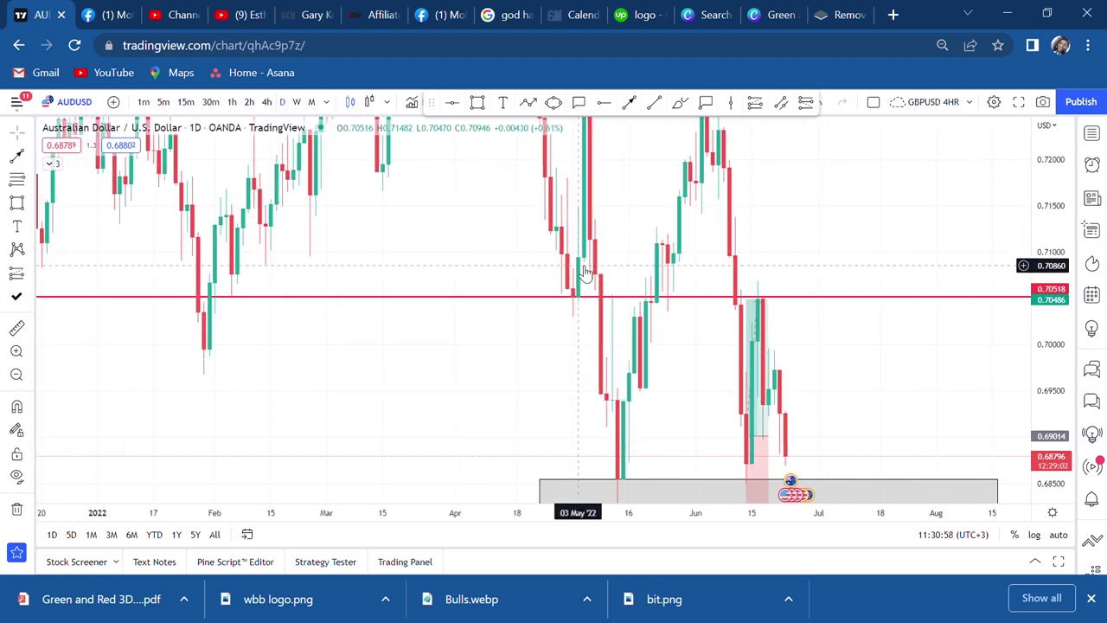
click(790, 471)
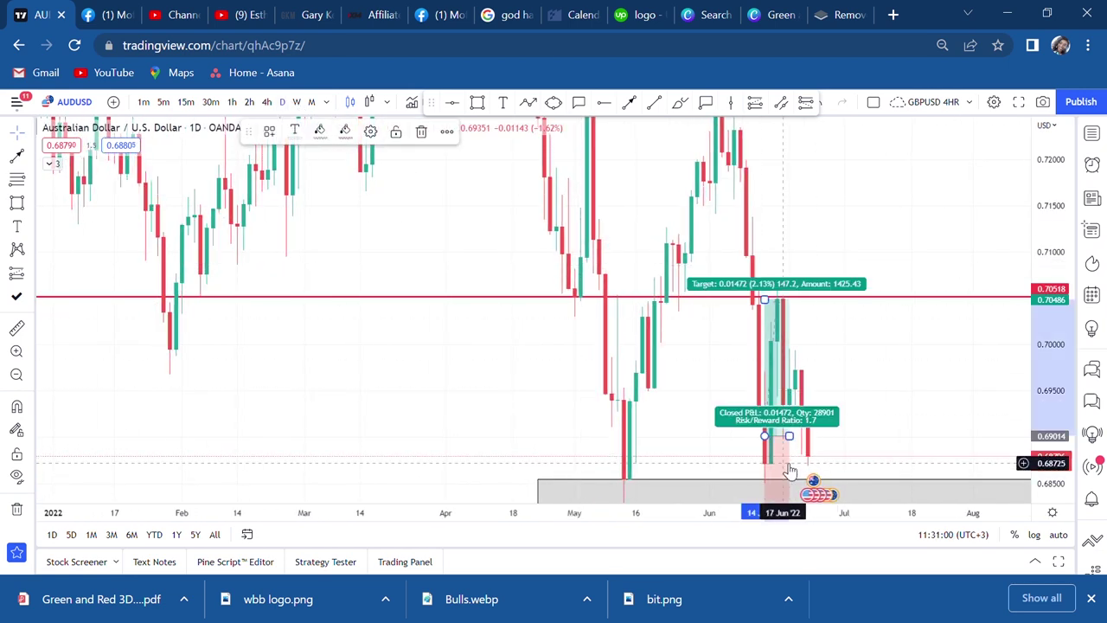
key(Delete)
drag(885, 435, 611, 400)
scroll(610, 400, up, 1)
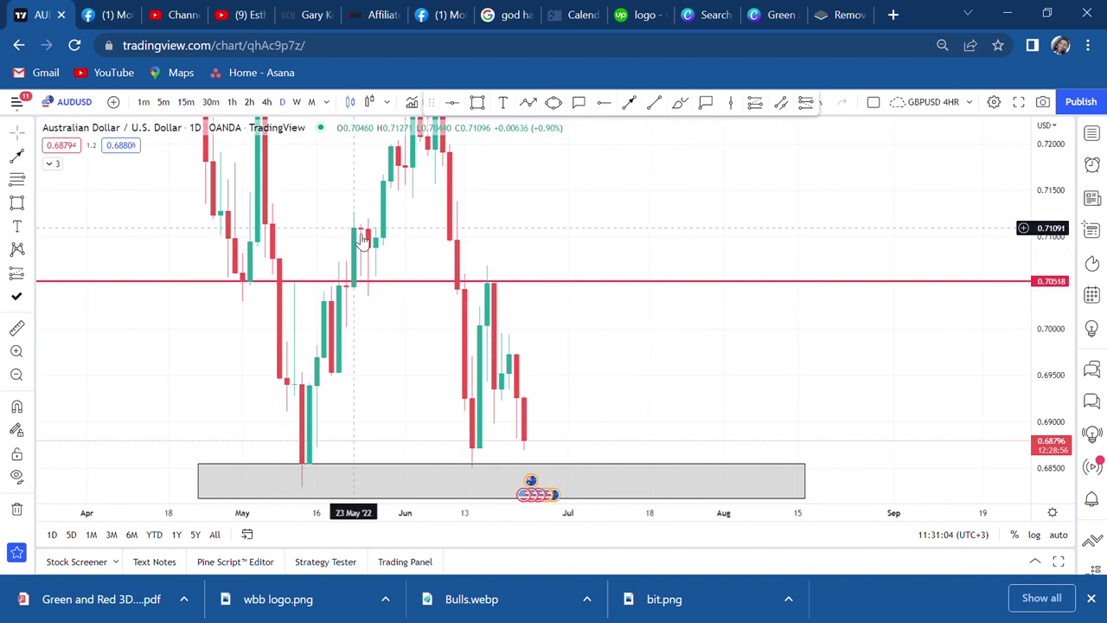
Move the lower horizontal line up to the wick of the mid-June rebound high, at 0.70691
drag(552, 291, 655, 312)
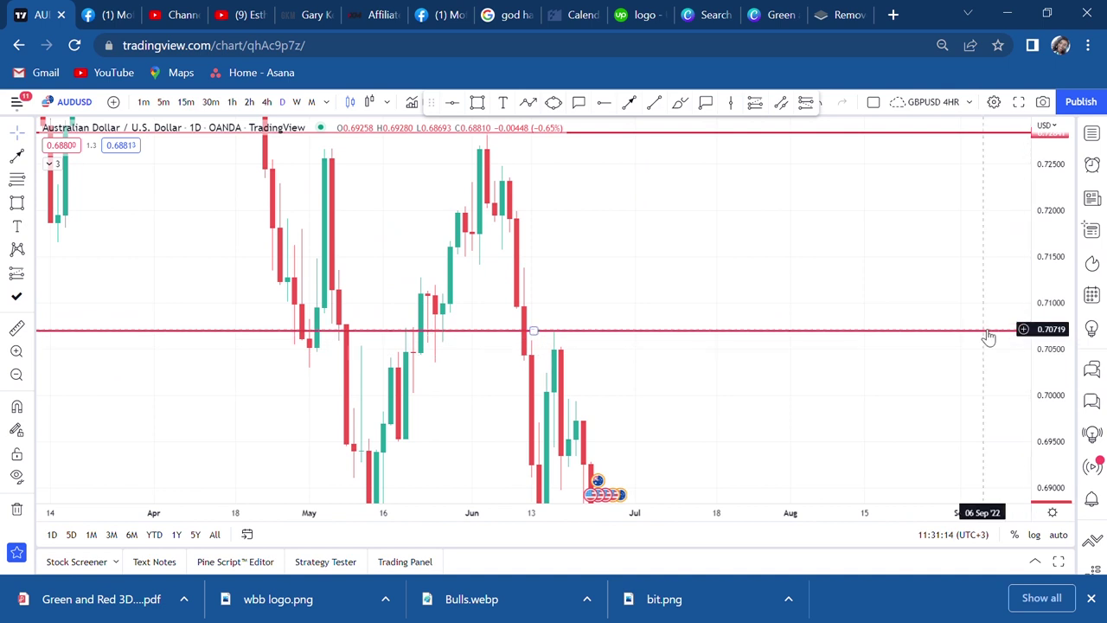
drag(988, 337, 965, 340)
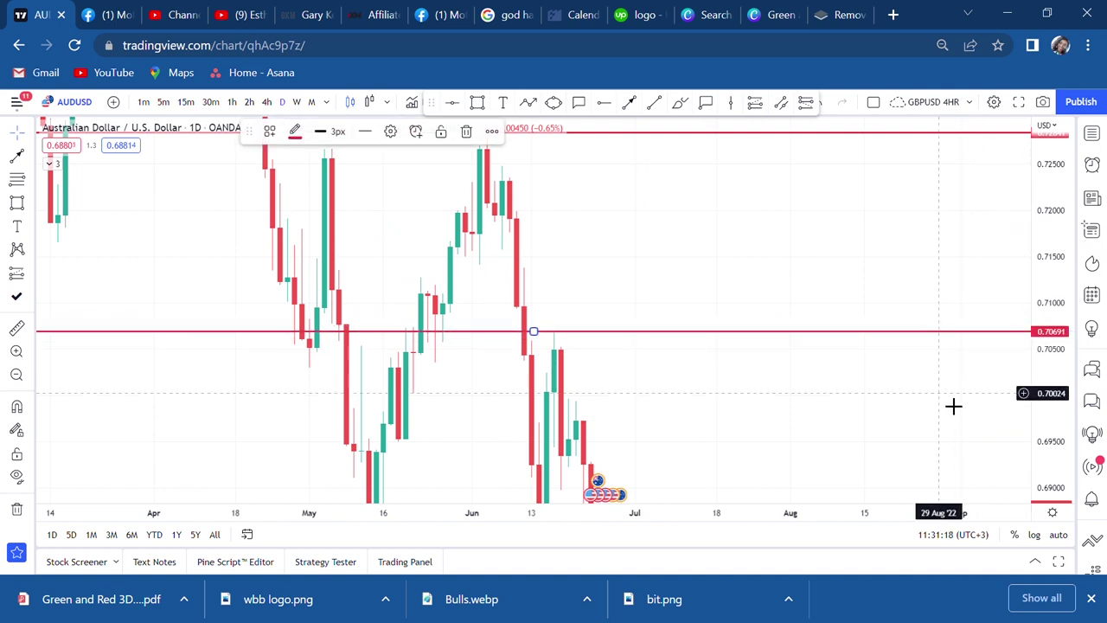
drag(953, 406, 927, 312)
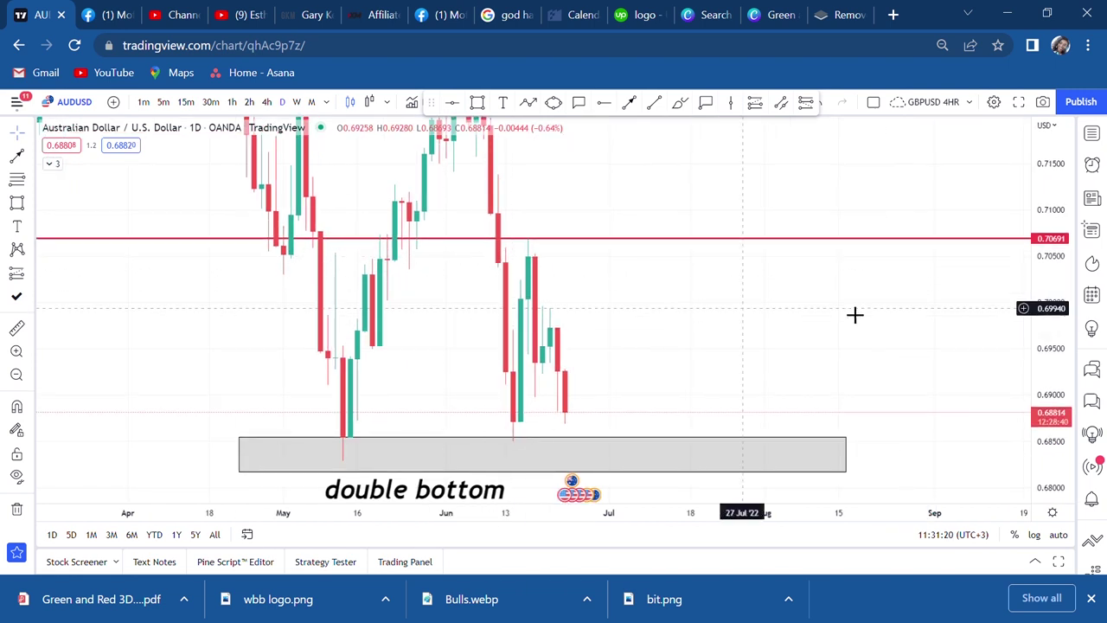
Draw a thin rectangle just above the double bottom zone, from 3 Jun to 22 Jul 2022, with its lower edge at about 0.68599
scroll(881, 316, up, 1)
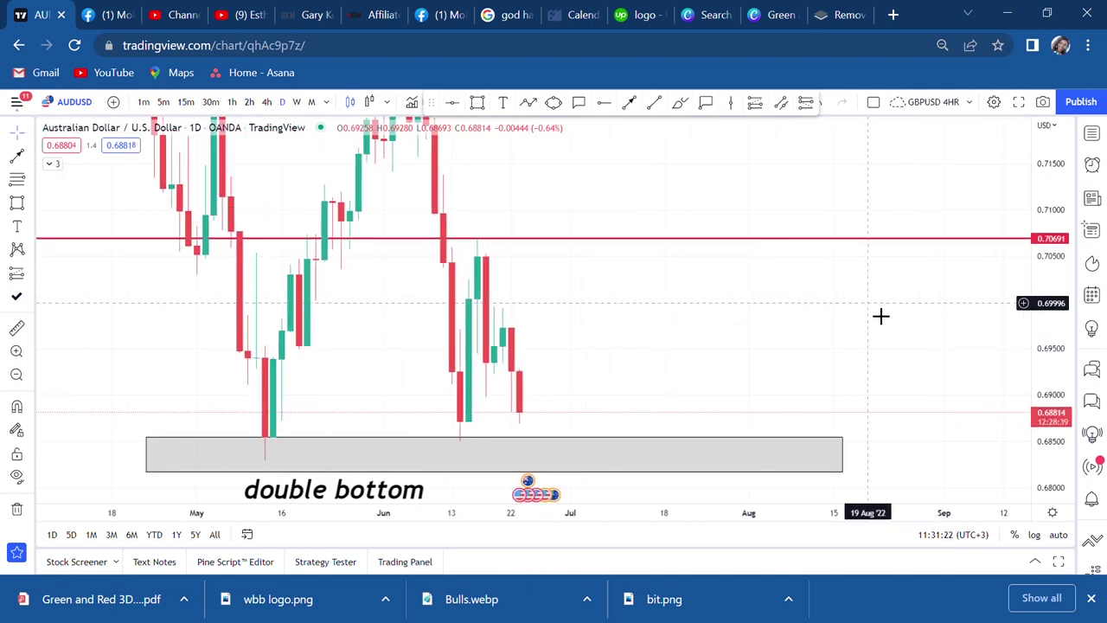
drag(694, 345, 697, 323)
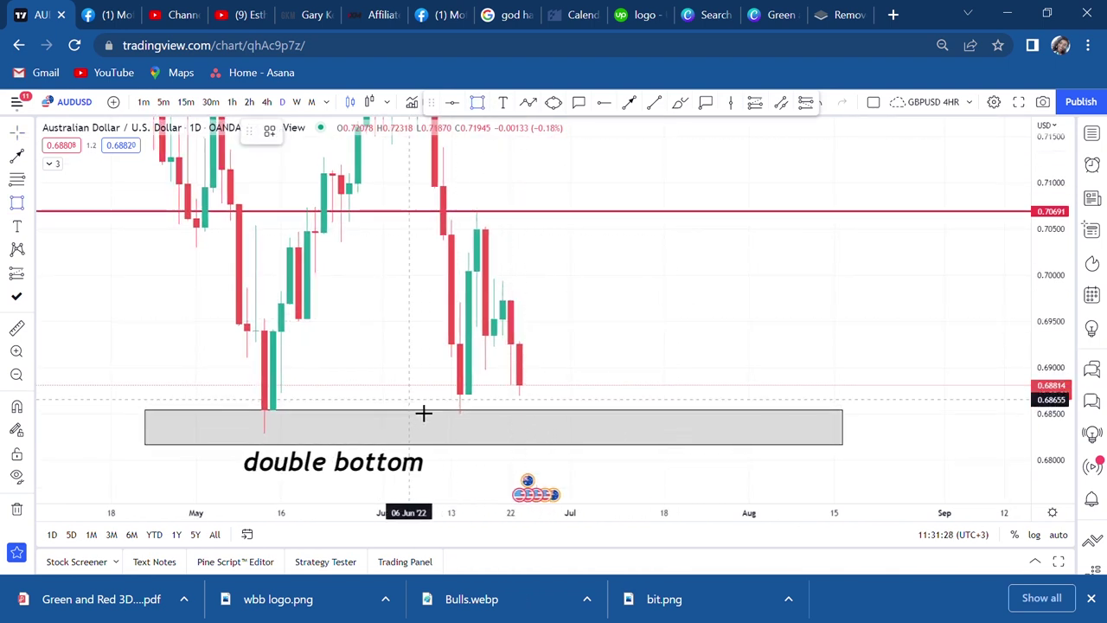
drag(465, 404, 708, 419)
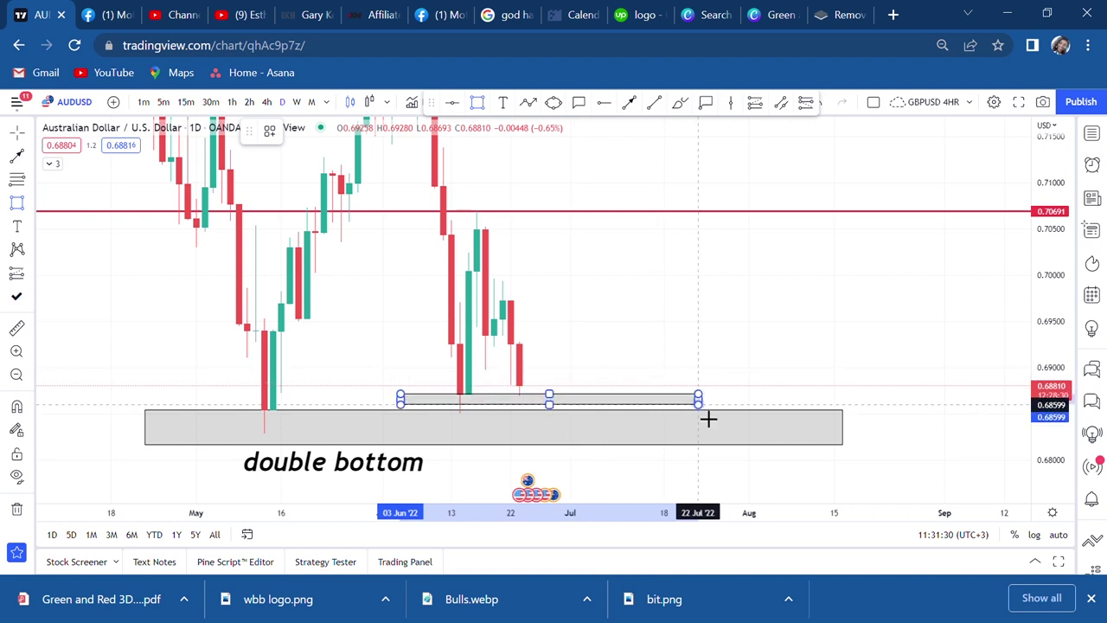
click(716, 363)
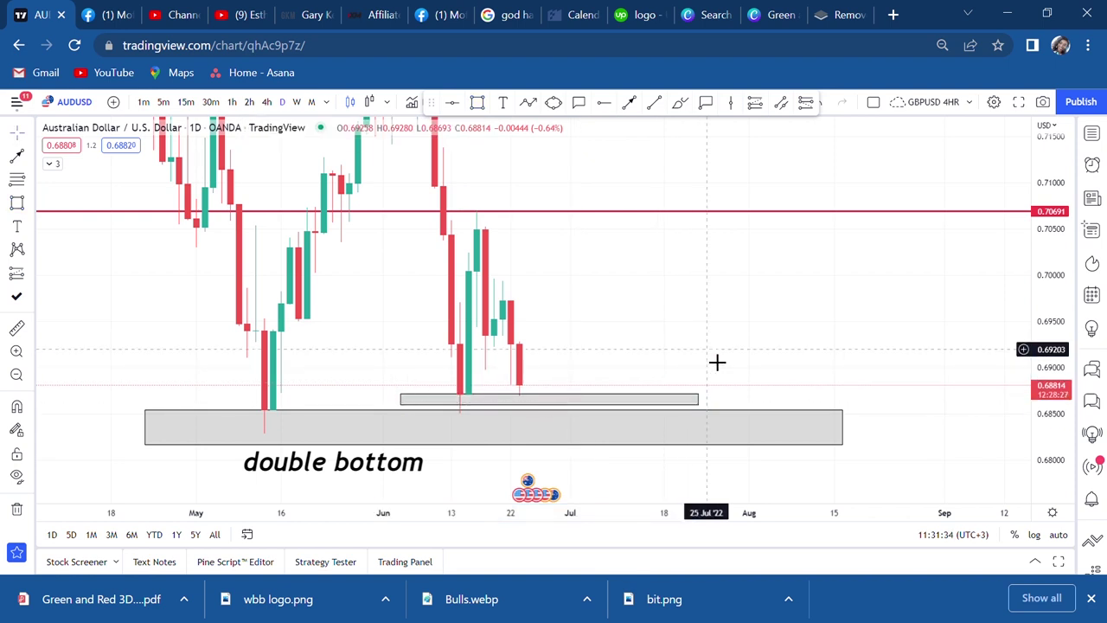
Clone the "double bottom" label and place the copy just below the thin rectangle
click(346, 475)
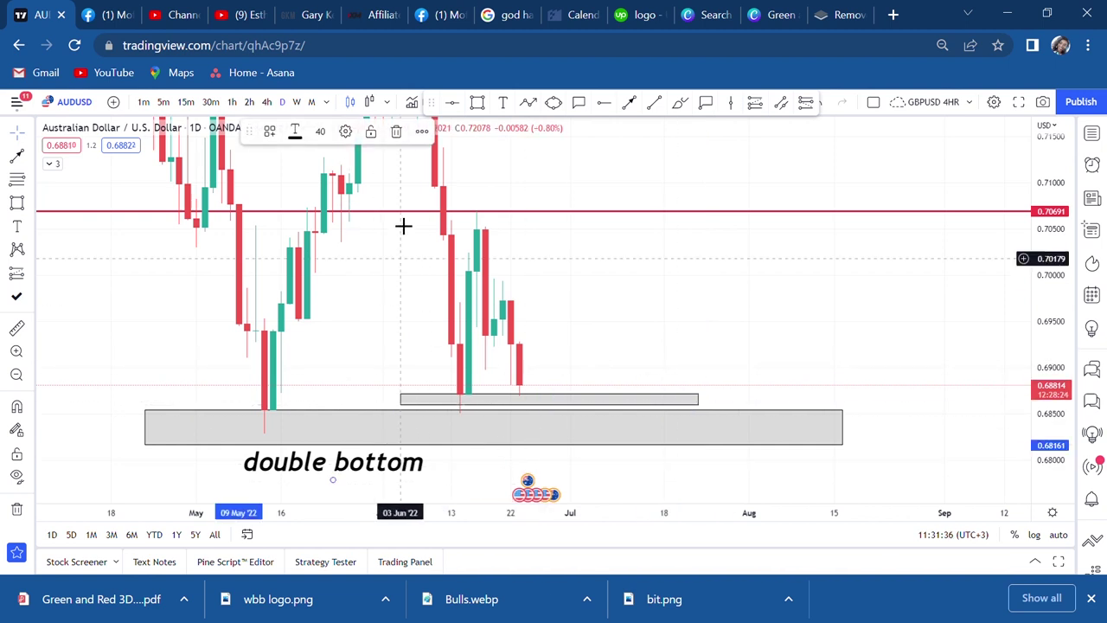
click(421, 132)
click(438, 187)
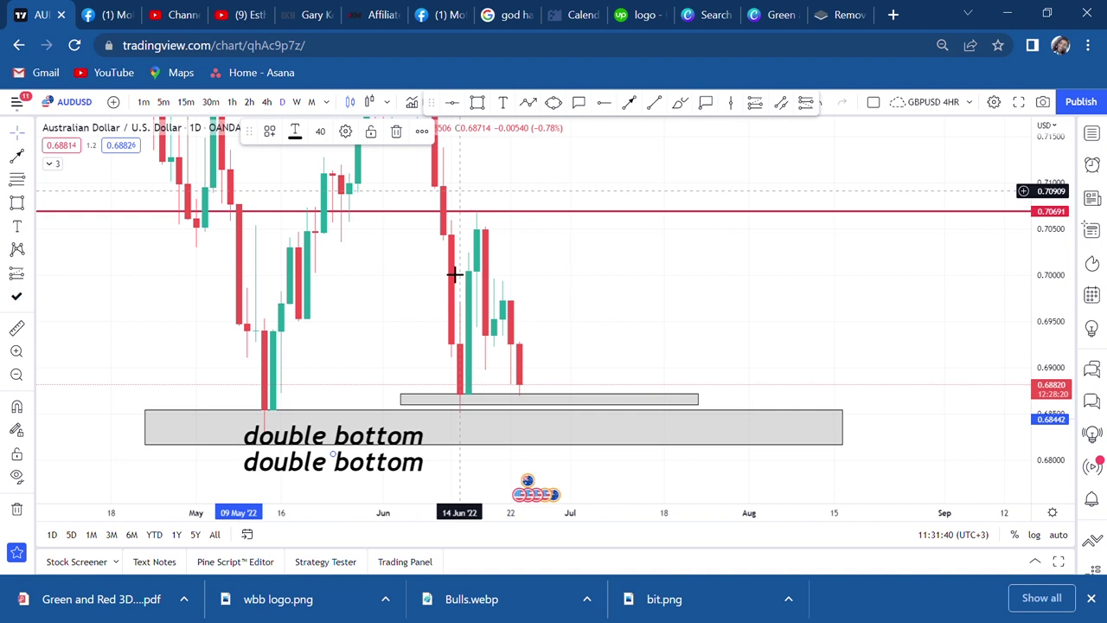
drag(359, 444, 526, 426)
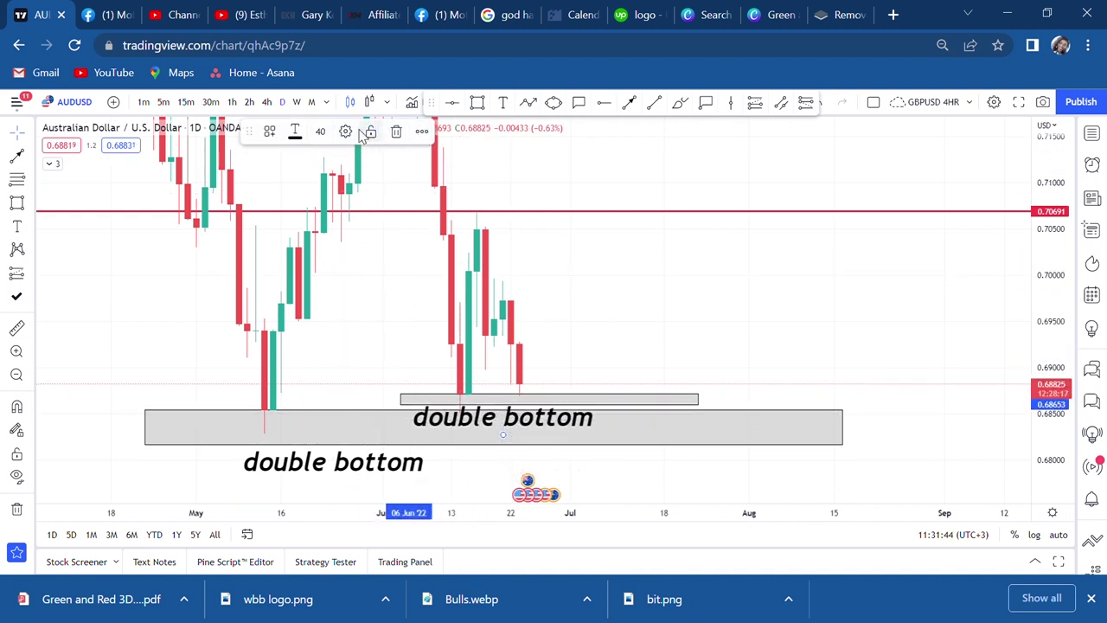
Set the copied label's font size to 16 and place it inside the wide zone, beneath the mid-June low
click(320, 134)
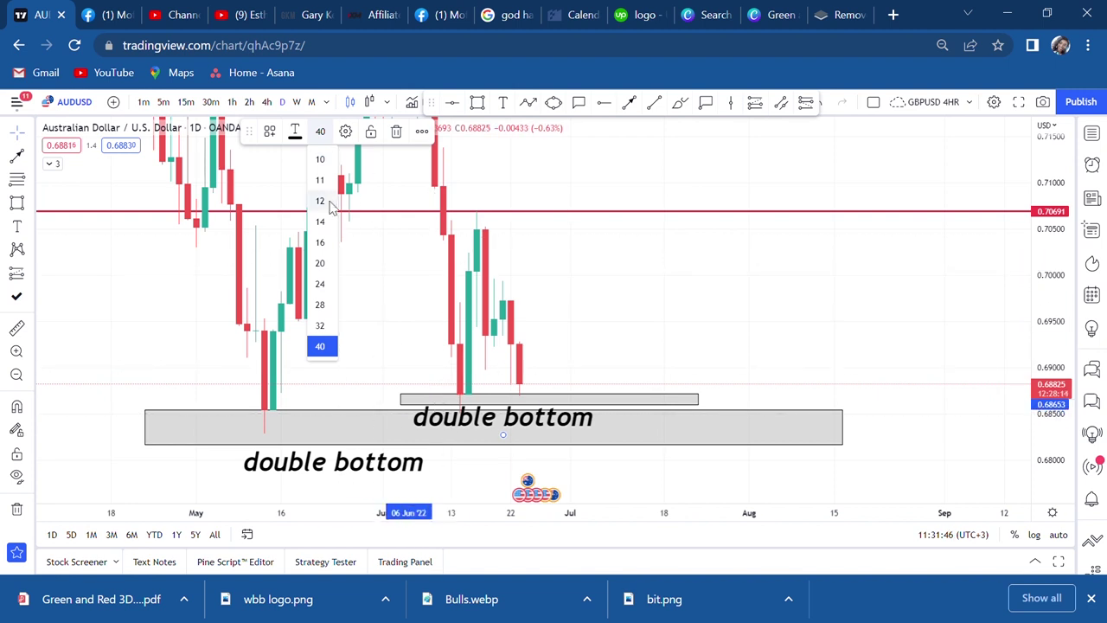
click(320, 243)
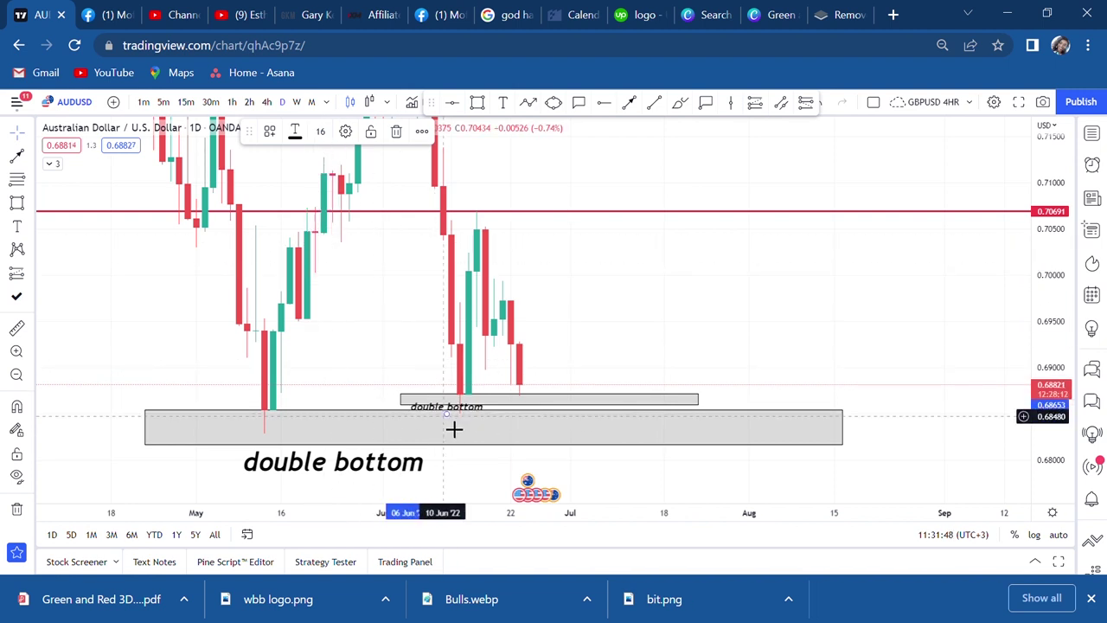
drag(453, 418, 511, 434)
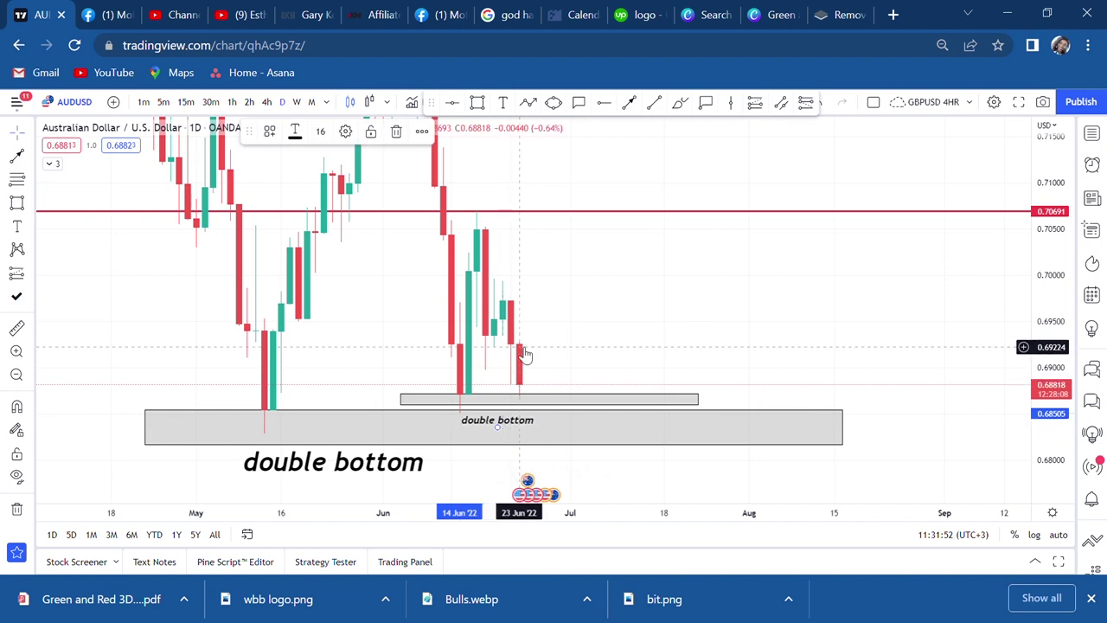
Change the small label's text to "Possible double bottom" and shift it slightly earlier, to start at 10 Jun 2022
double_click(505, 430)
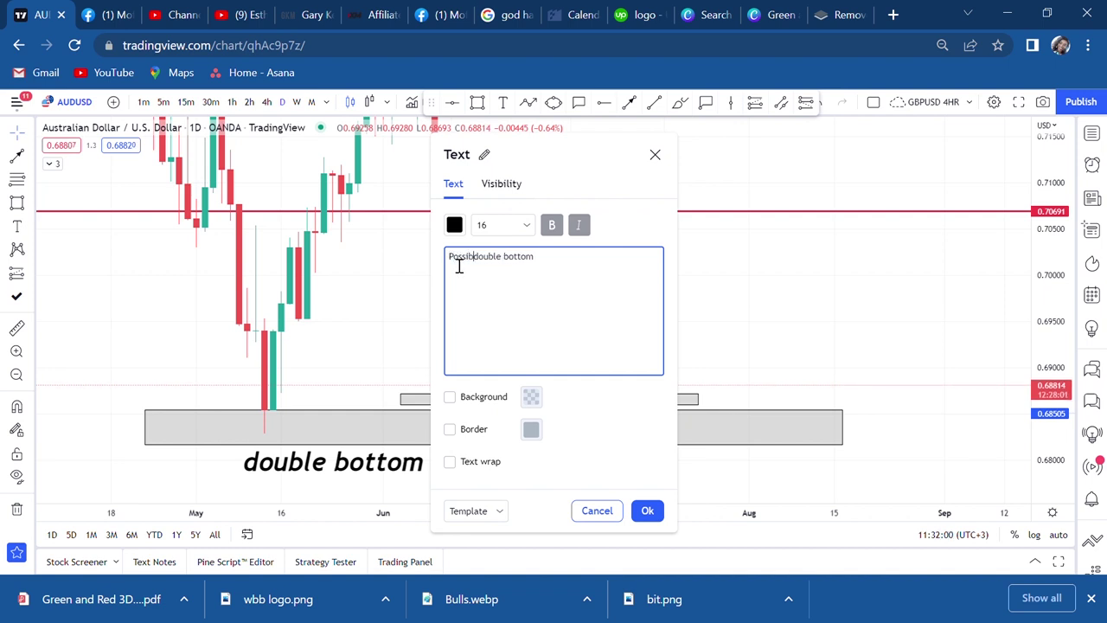
click(706, 274)
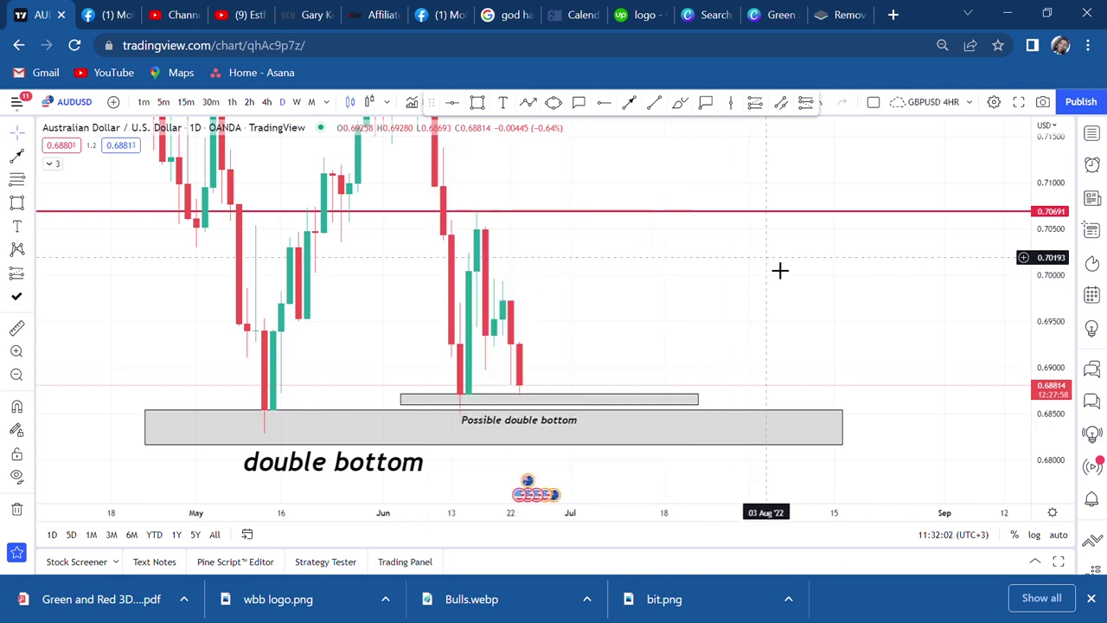
click(538, 430)
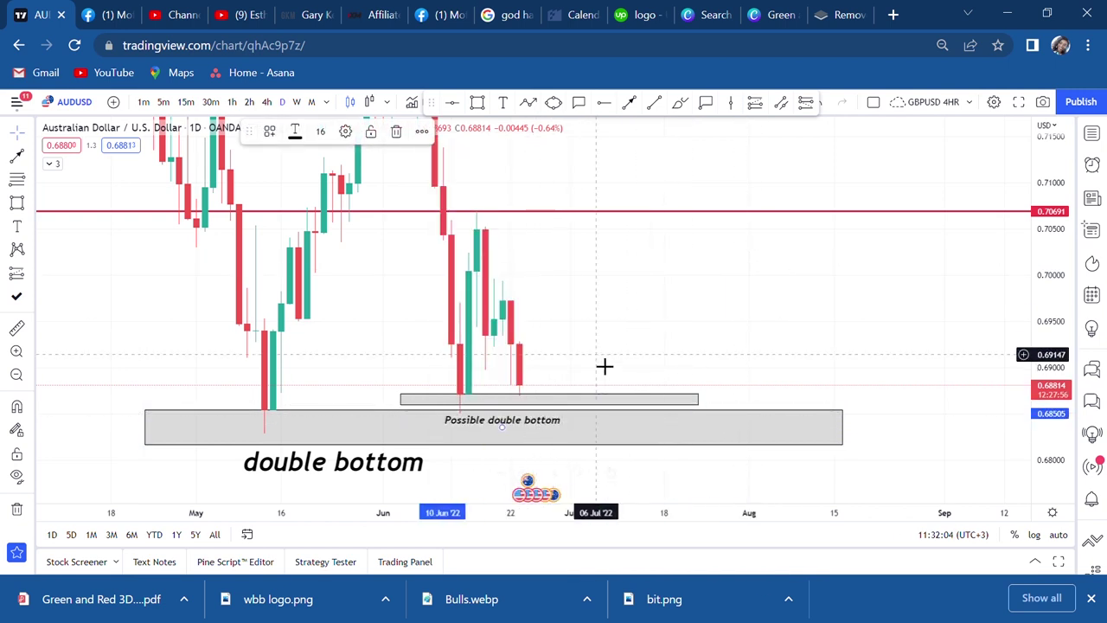
Examine the possible double bottom on the daily and 4-hour timeframes, and the earlier highs up to the upper resistance line
scroll(603, 366, up, 3)
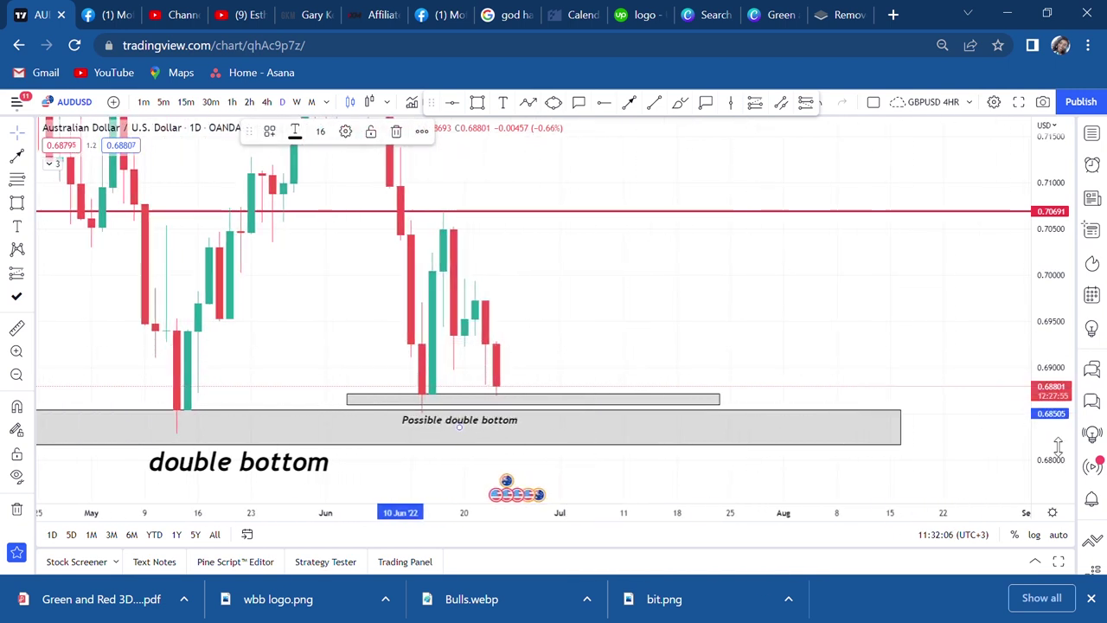
drag(639, 392, 662, 354)
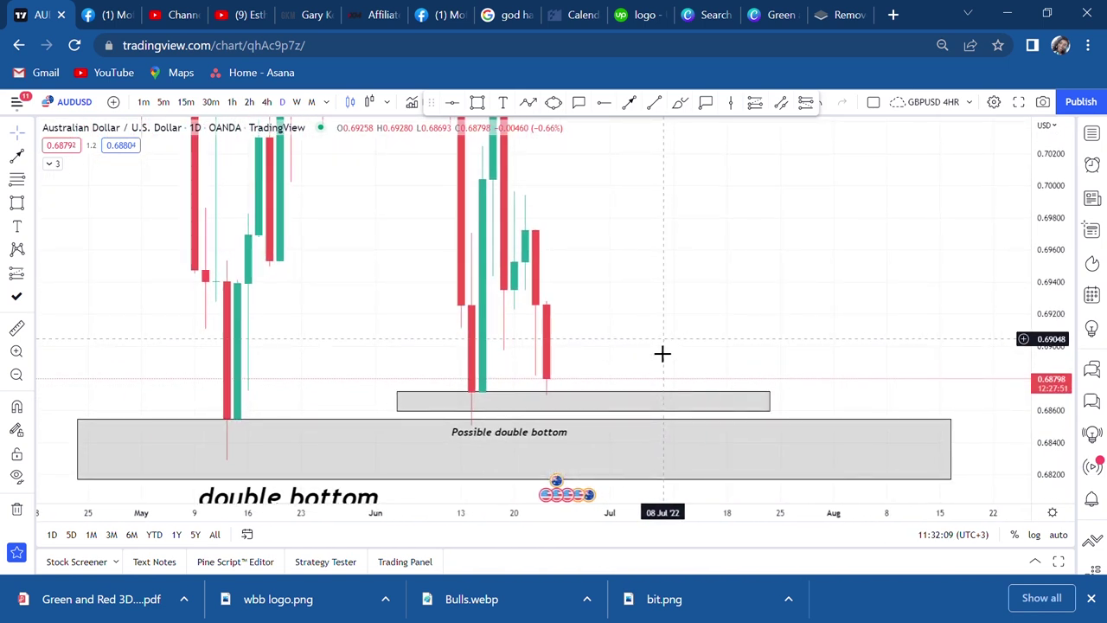
click(269, 102)
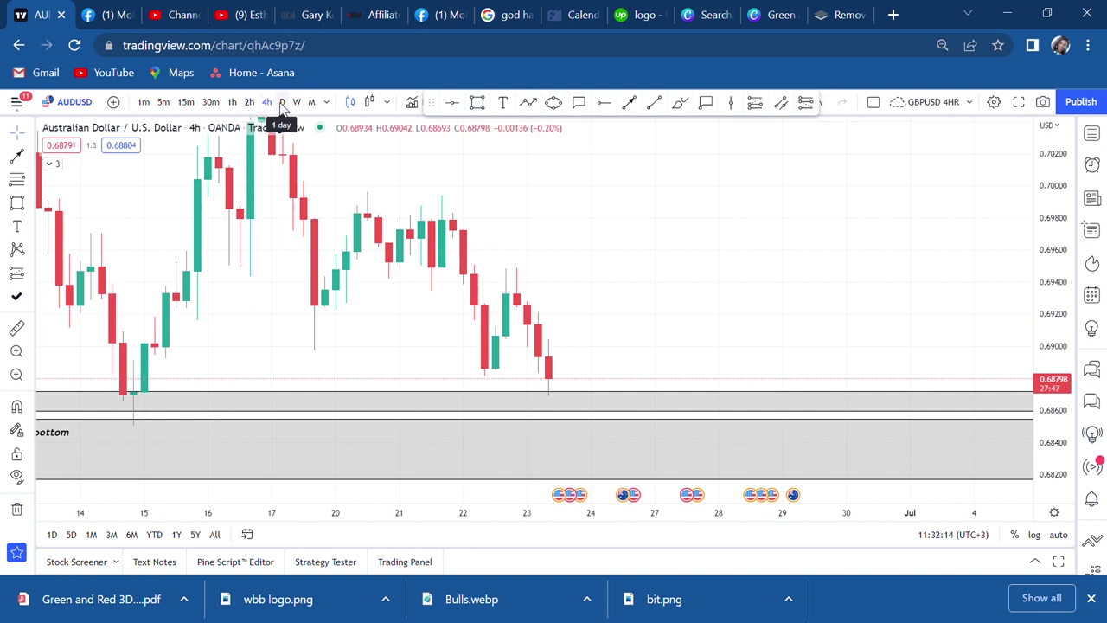
click(282, 103)
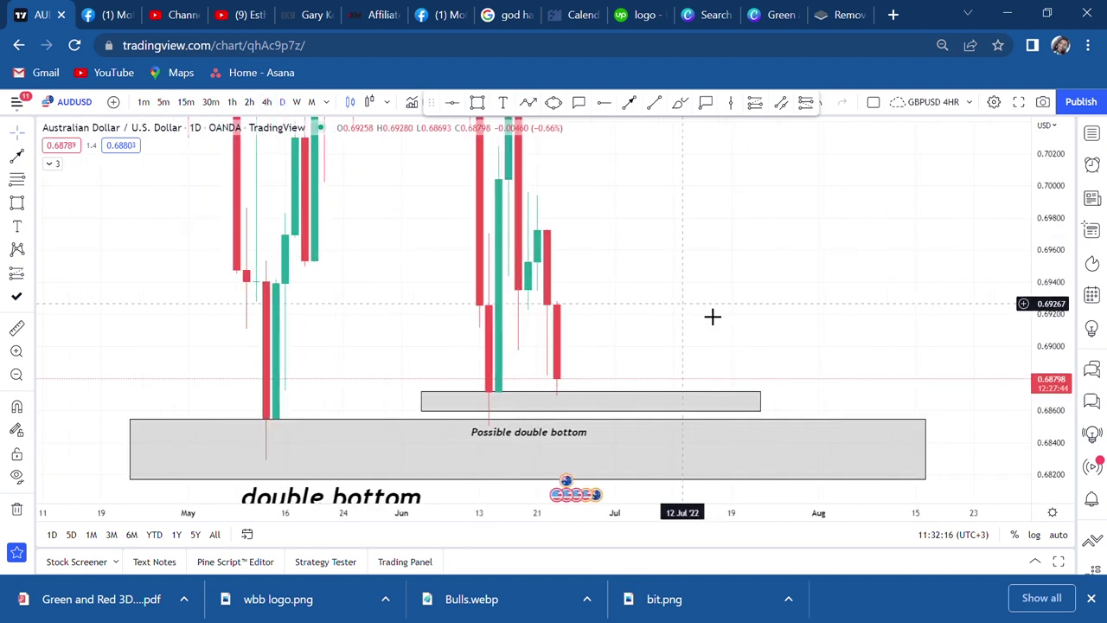
drag(1051, 246, 1028, 459)
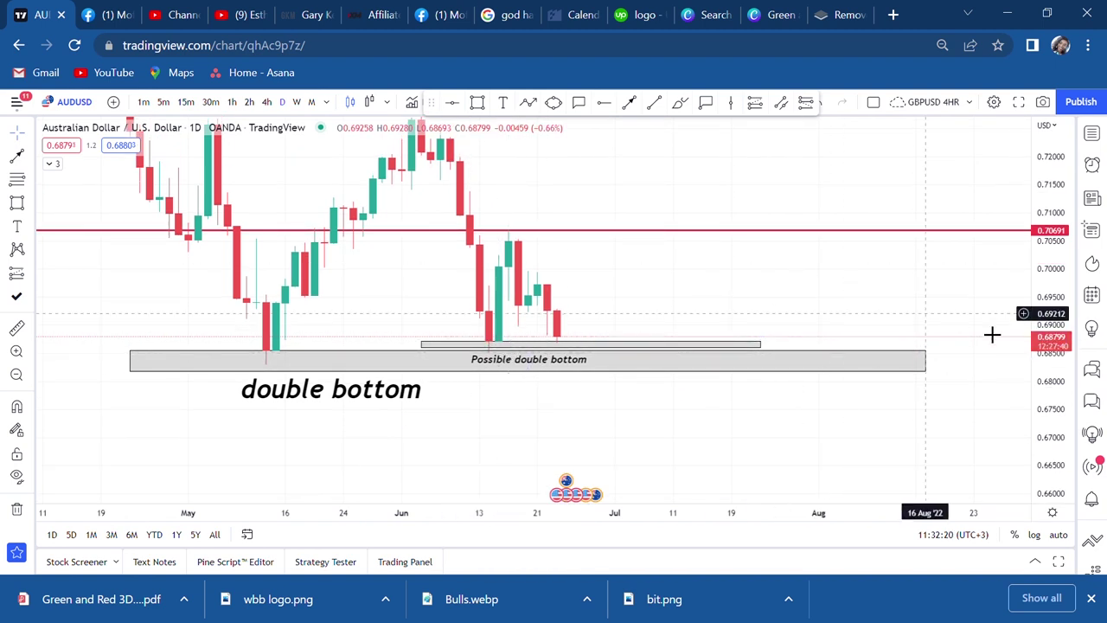
drag(1051, 446, 1049, 364)
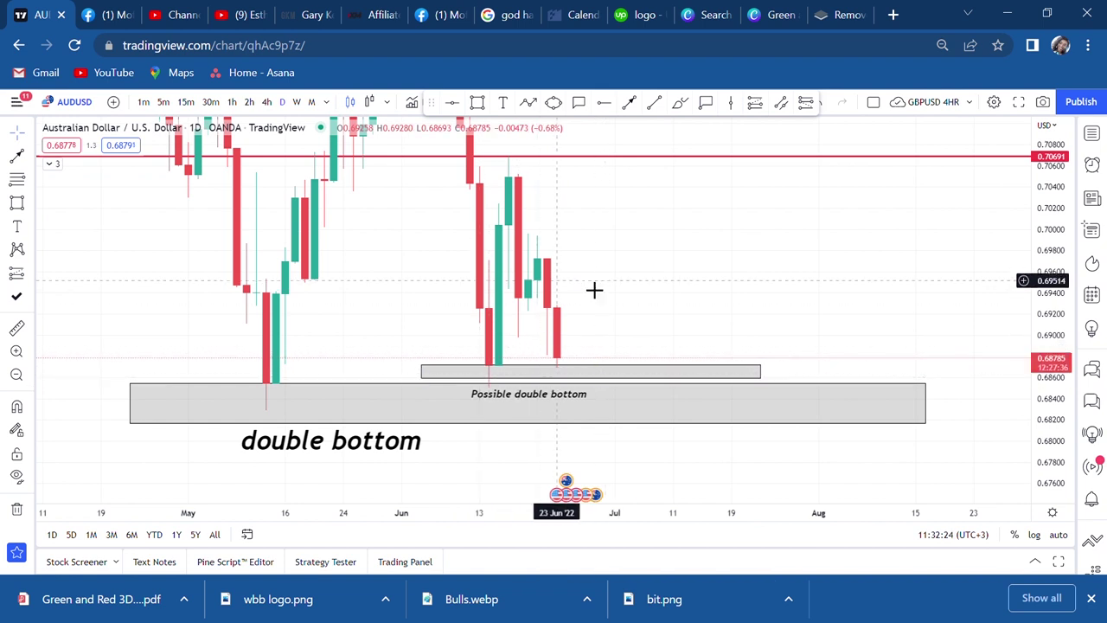
scroll(633, 217, up, 2)
drag(643, 239, 656, 317)
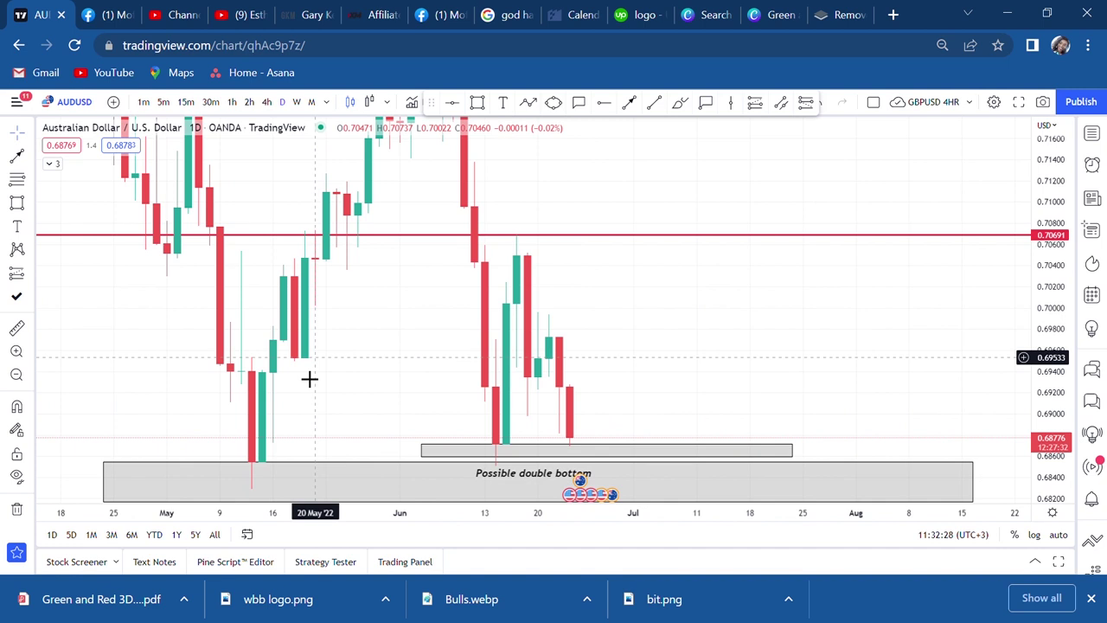
drag(443, 364, 478, 566)
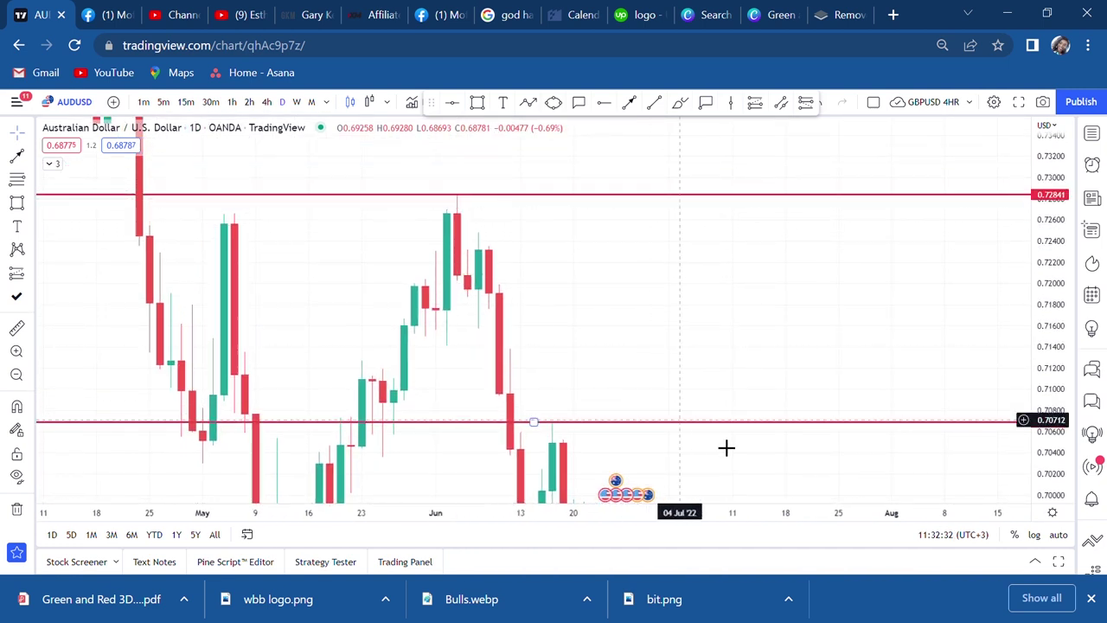
Add the text label "neckline" just above the 0.70691 line at the mid-June rebound high
drag(696, 429, 649, 303)
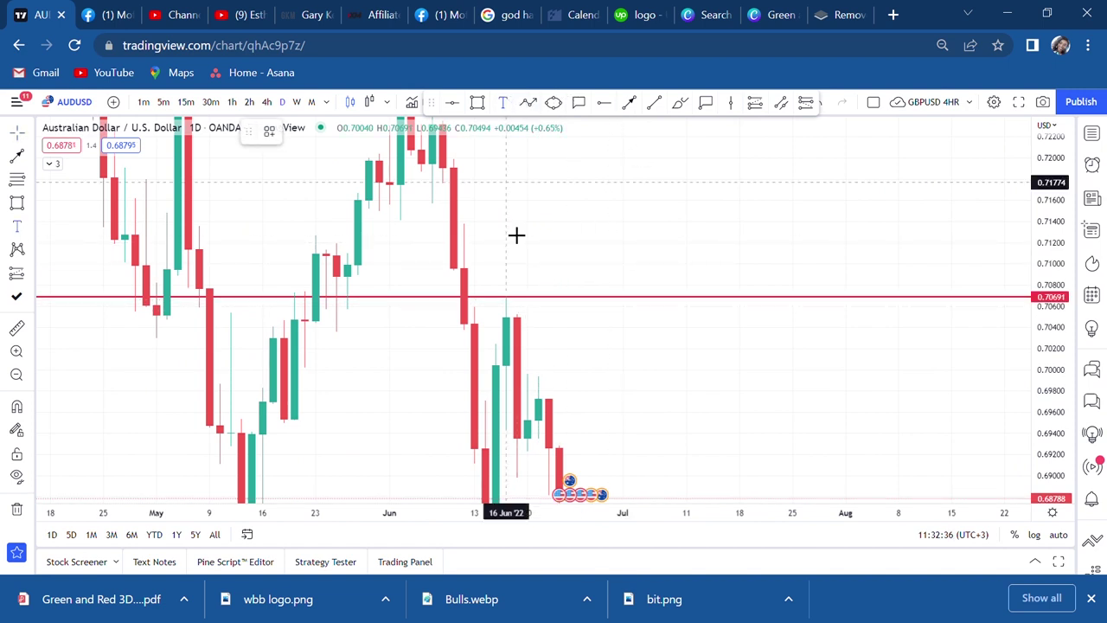
click(506, 294)
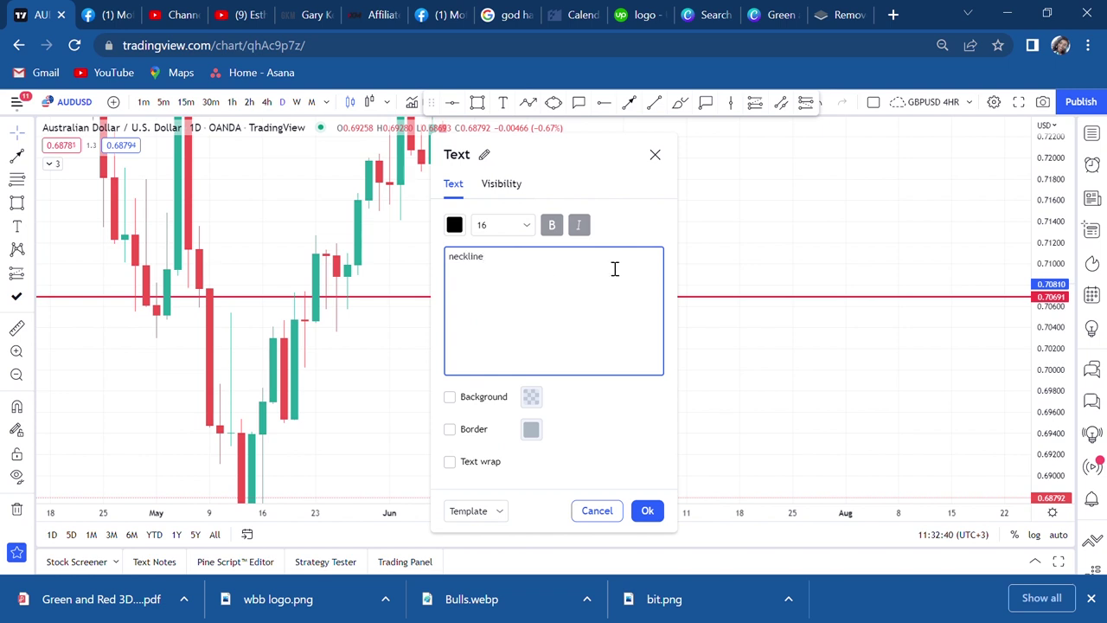
click(787, 235)
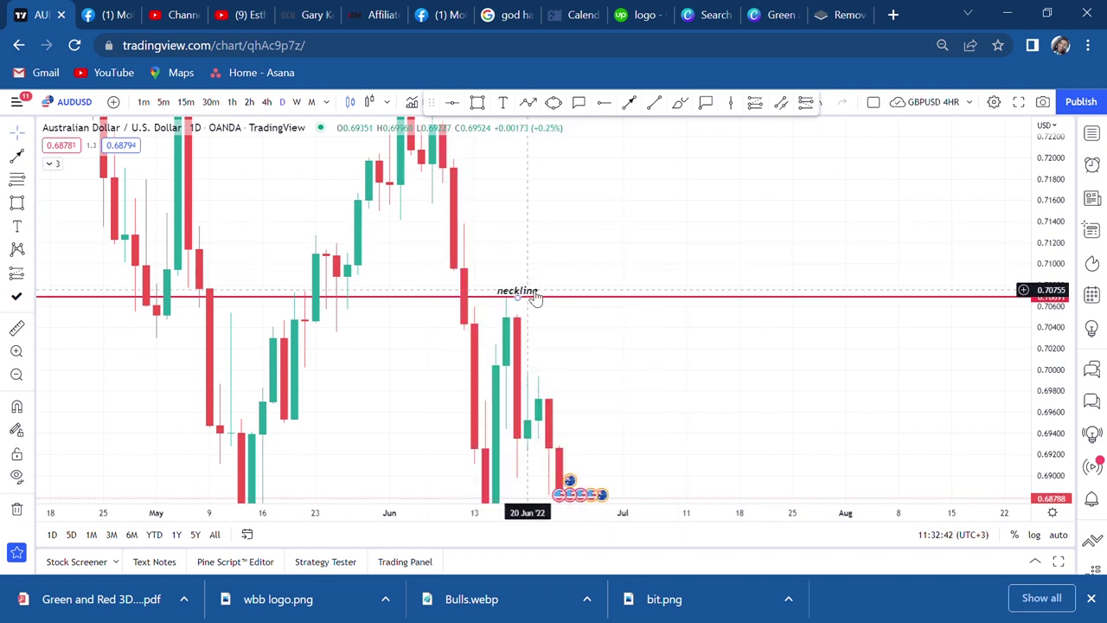
Measure the price range from the second bottom's low up to the neckline
drag(677, 383, 699, 303)
scroll(698, 303, up, 1)
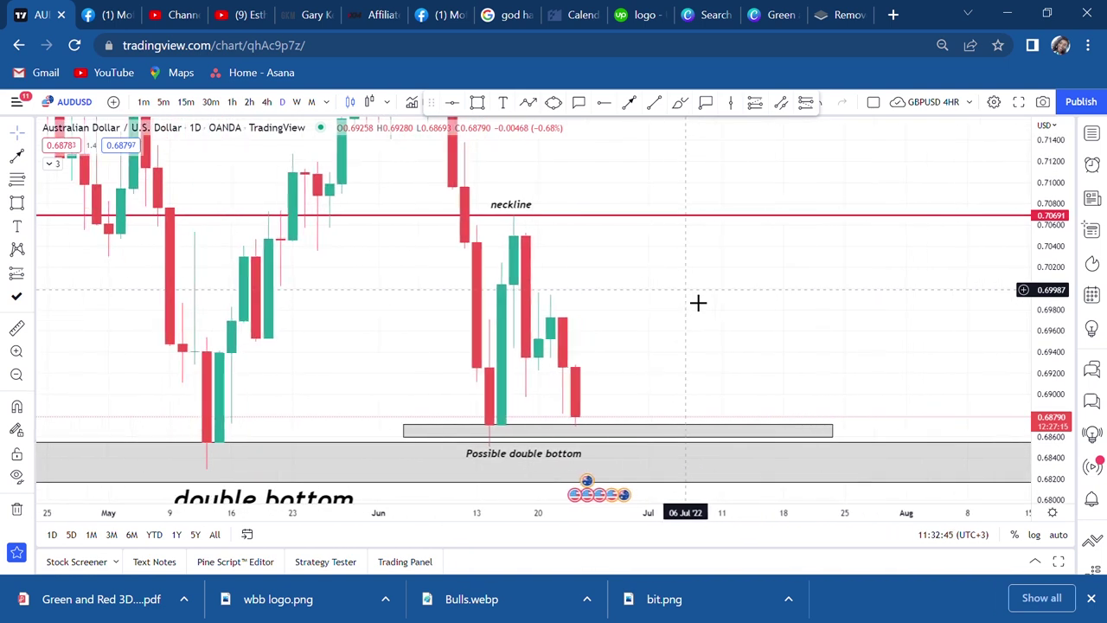
click(16, 332)
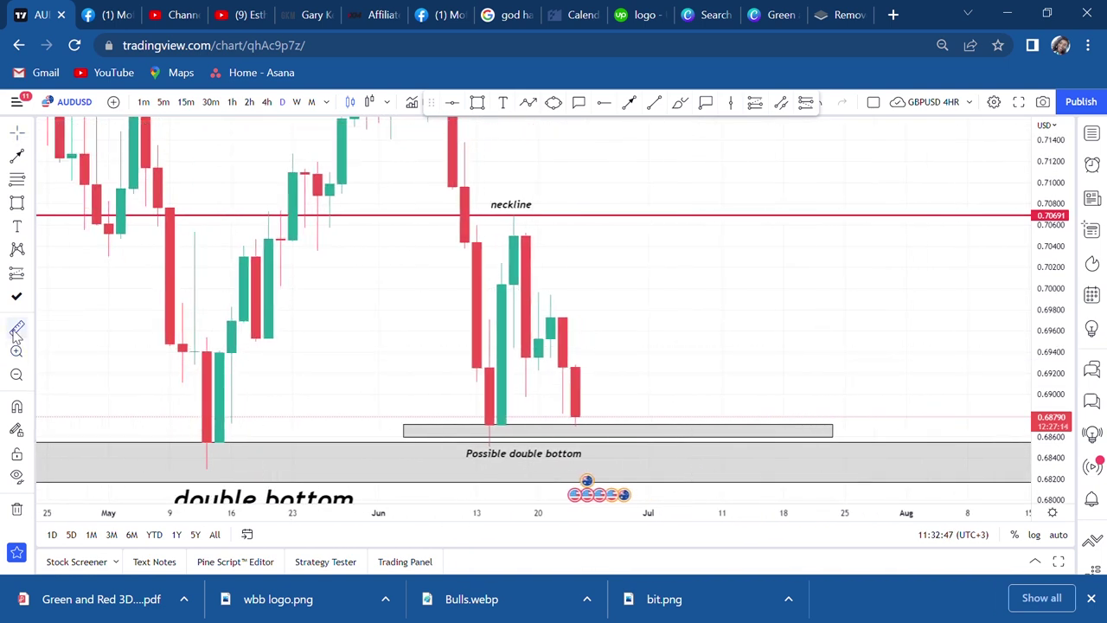
click(469, 461)
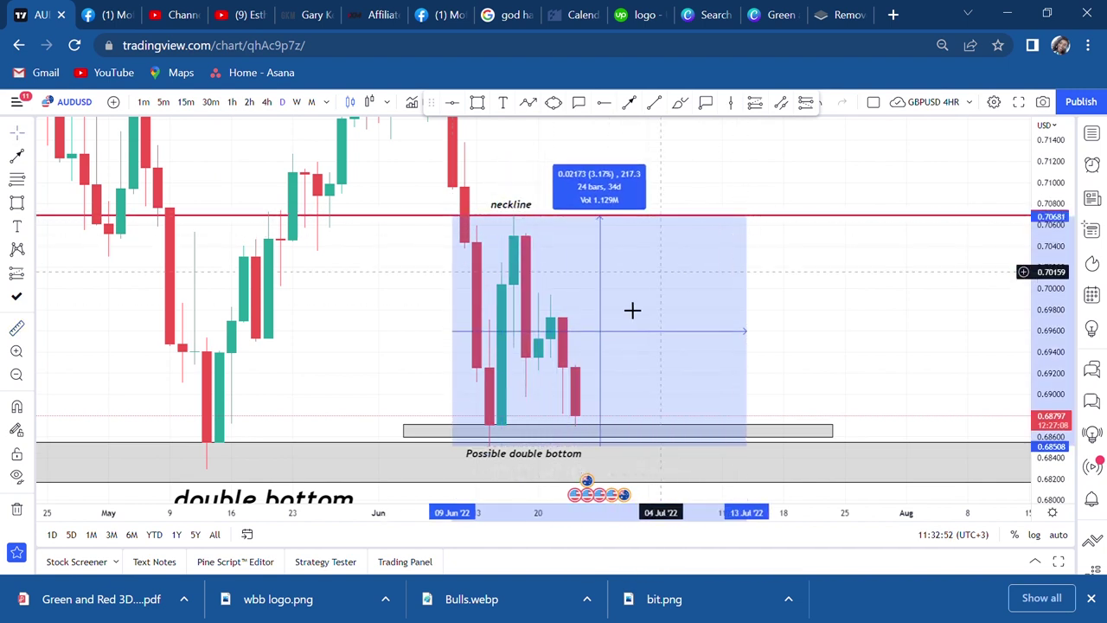
Add a horizontal line at 0.69607, midway between the second bottom and the neckline, and color it green
click(683, 339)
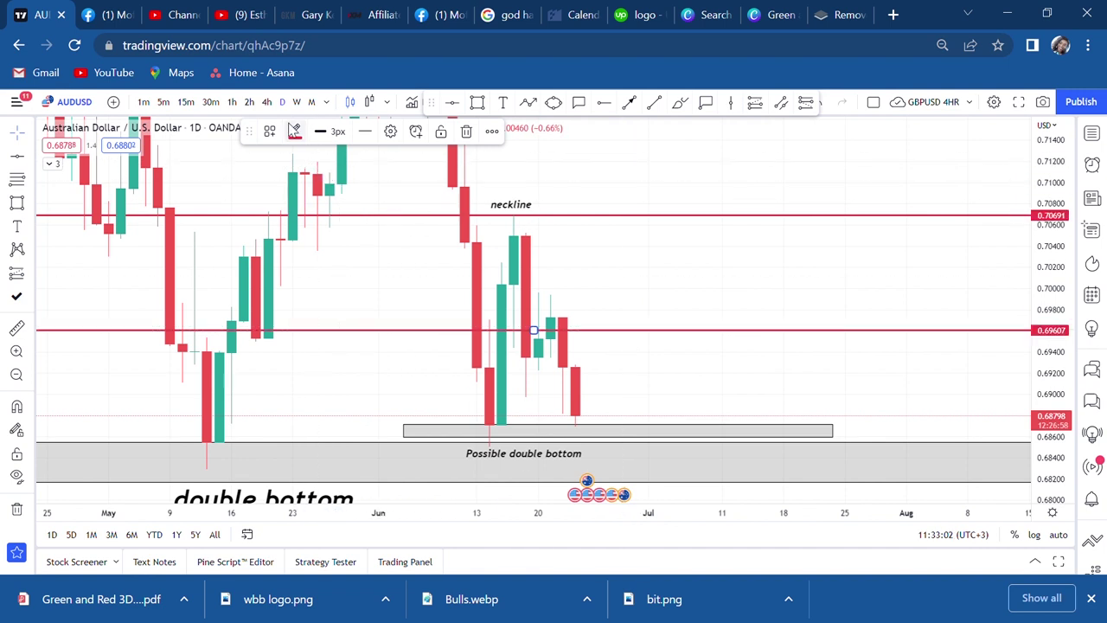
click(294, 131)
click(342, 175)
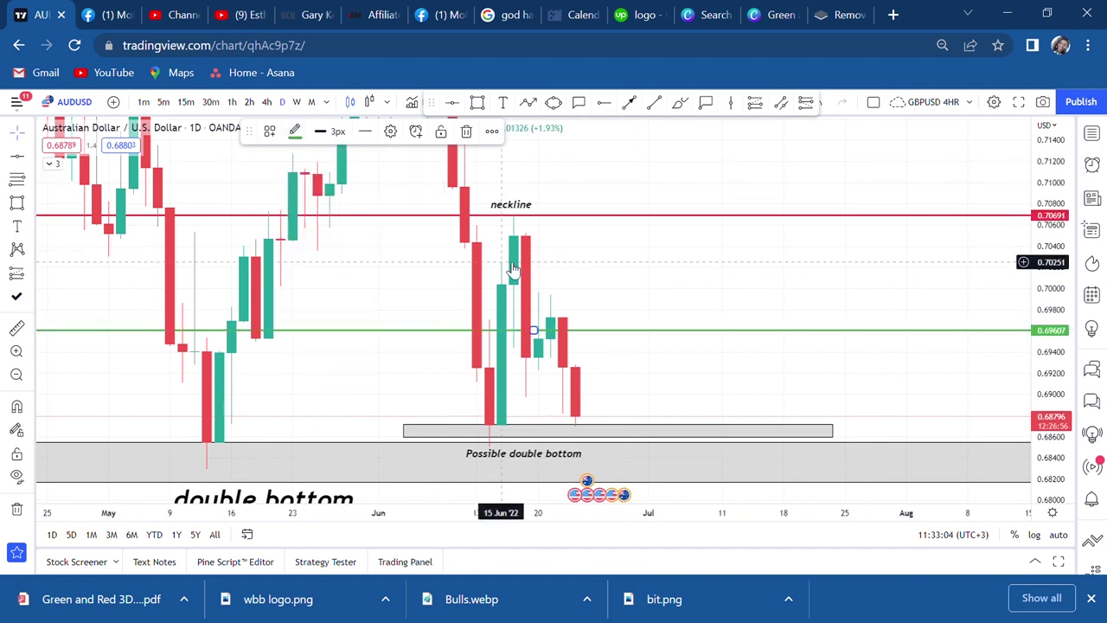
Switch the chart to the 4-hour timeframe and move the "Possible double bottom" label lower inside the wide zone, to 0.68379
click(267, 104)
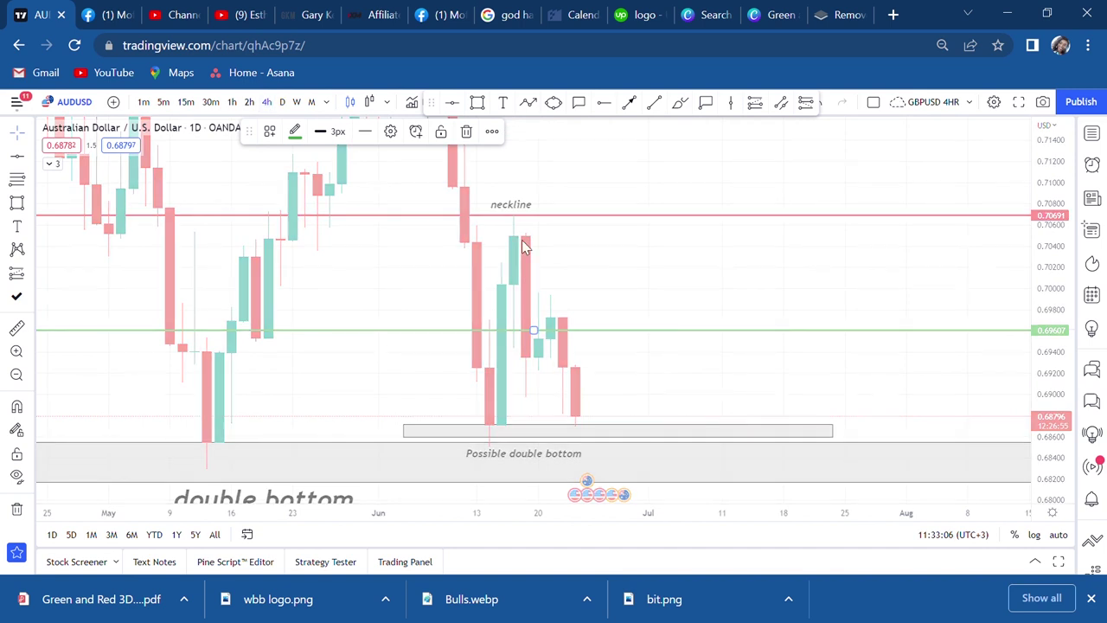
drag(1021, 372, 1019, 279)
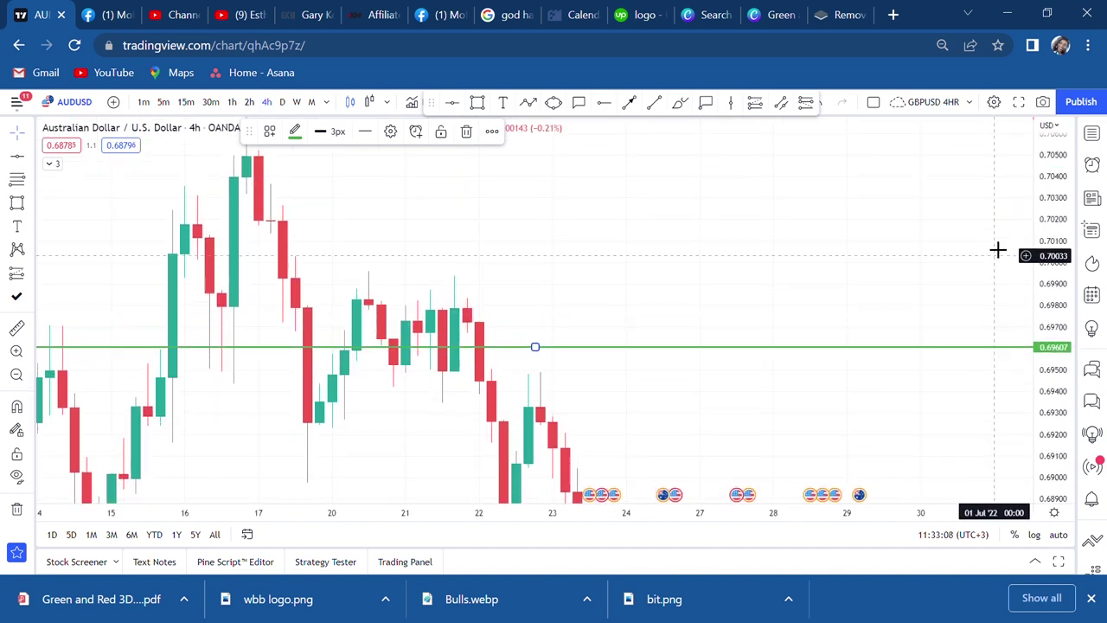
scroll(810, 394, down, 1)
scroll(808, 391, down, 2)
drag(808, 390, 818, 249)
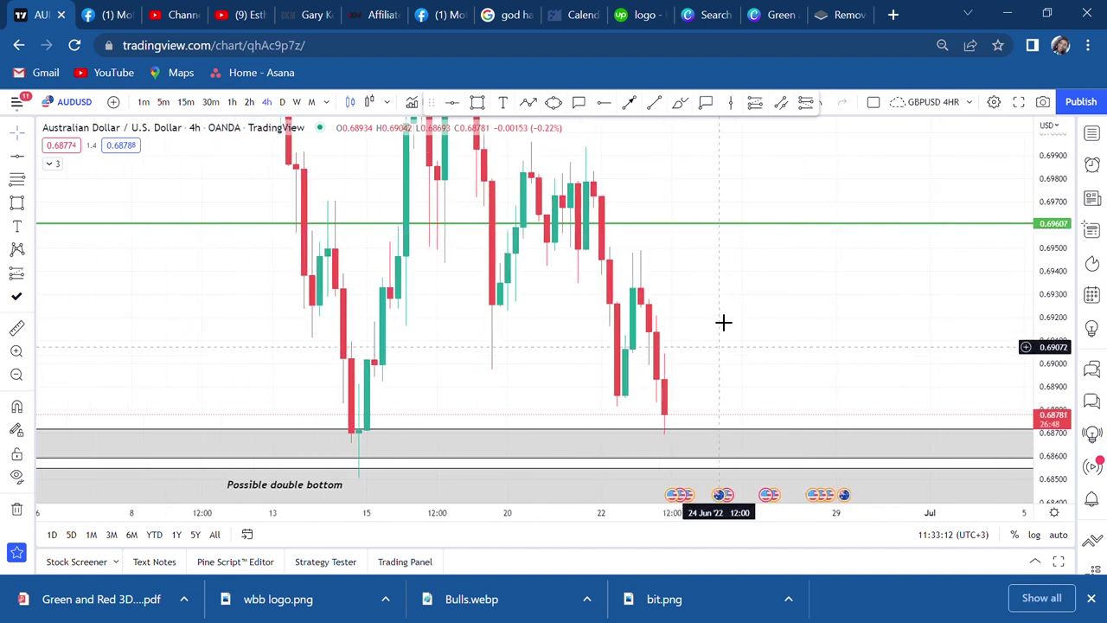
drag(544, 404, 522, 326)
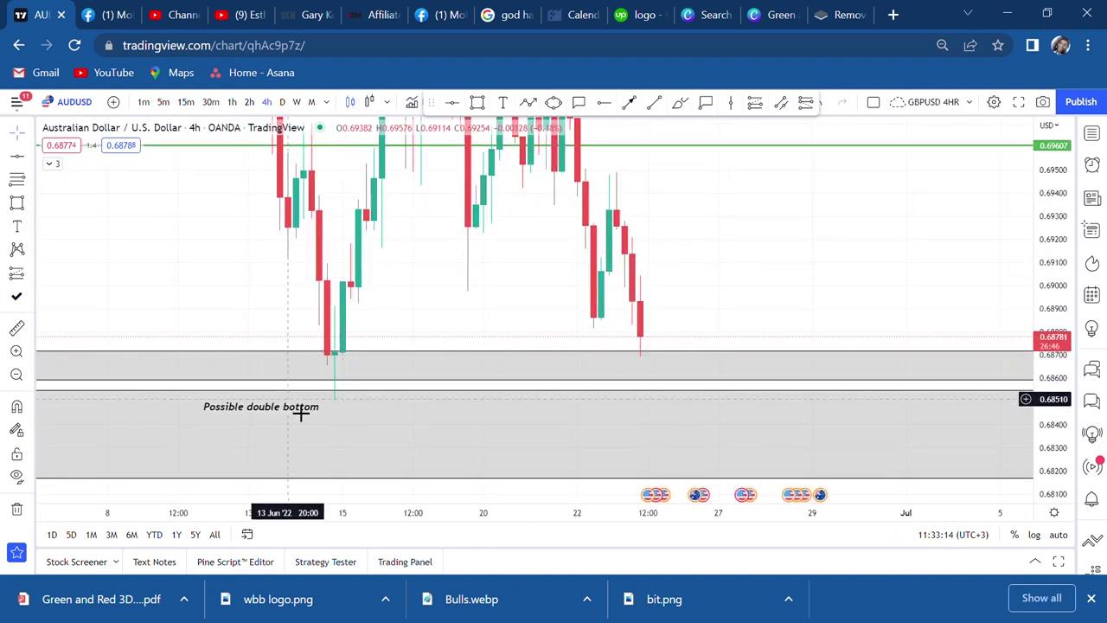
drag(300, 414, 422, 447)
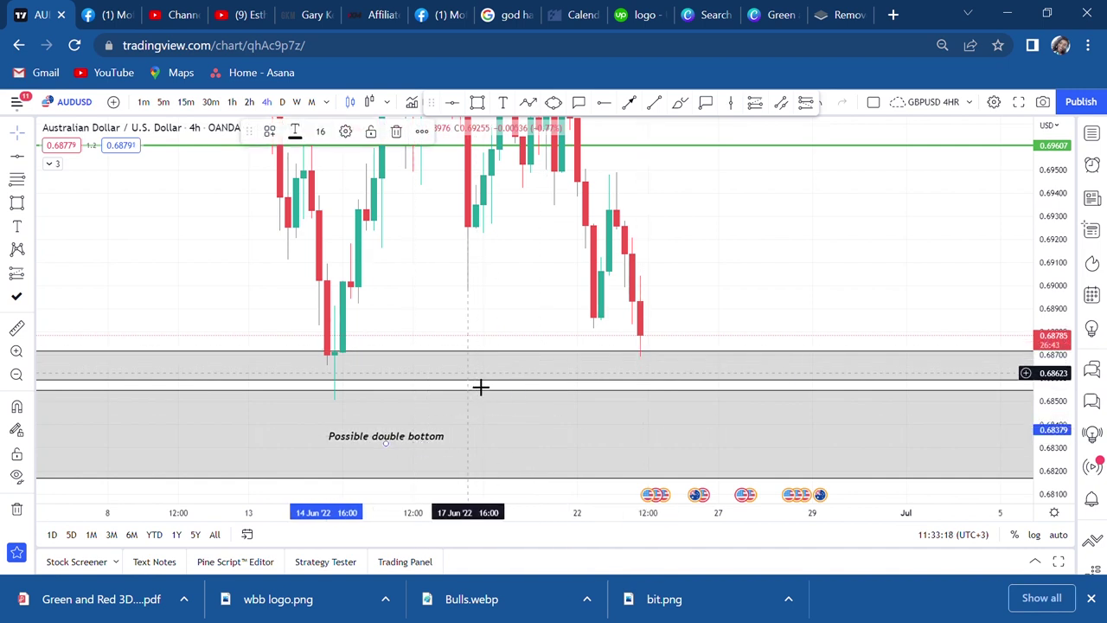
Draw a horizontal ray at 0.69044 from the 22 Jun 16:00 candle, level with the latest candle's upper wick
scroll(769, 291, up, 3)
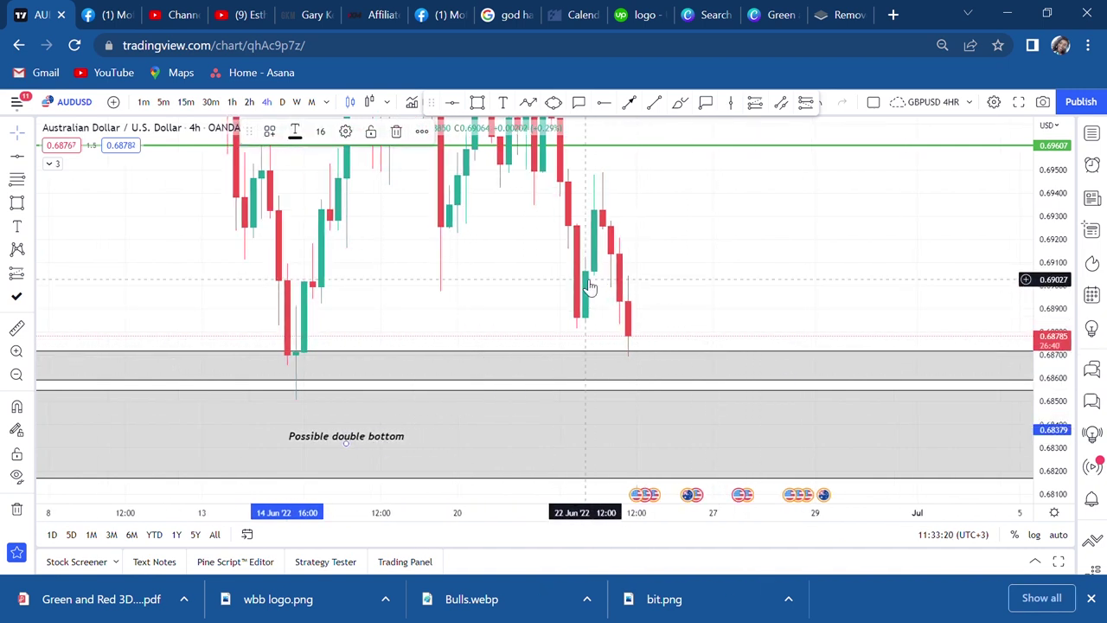
drag(793, 286, 778, 336)
scroll(777, 336, up, 1)
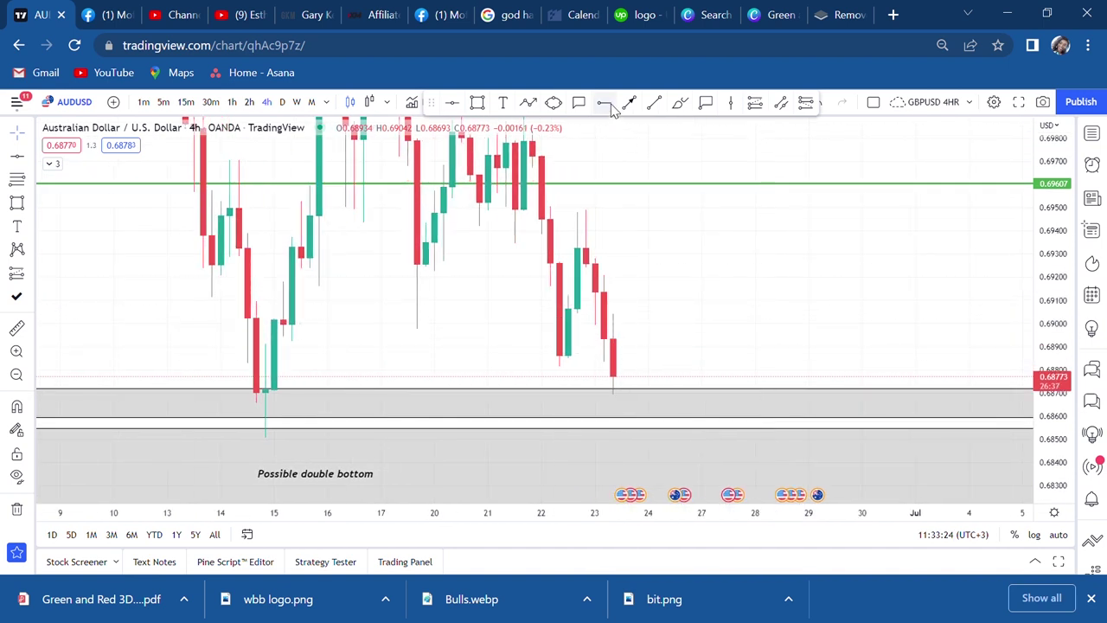
click(590, 326)
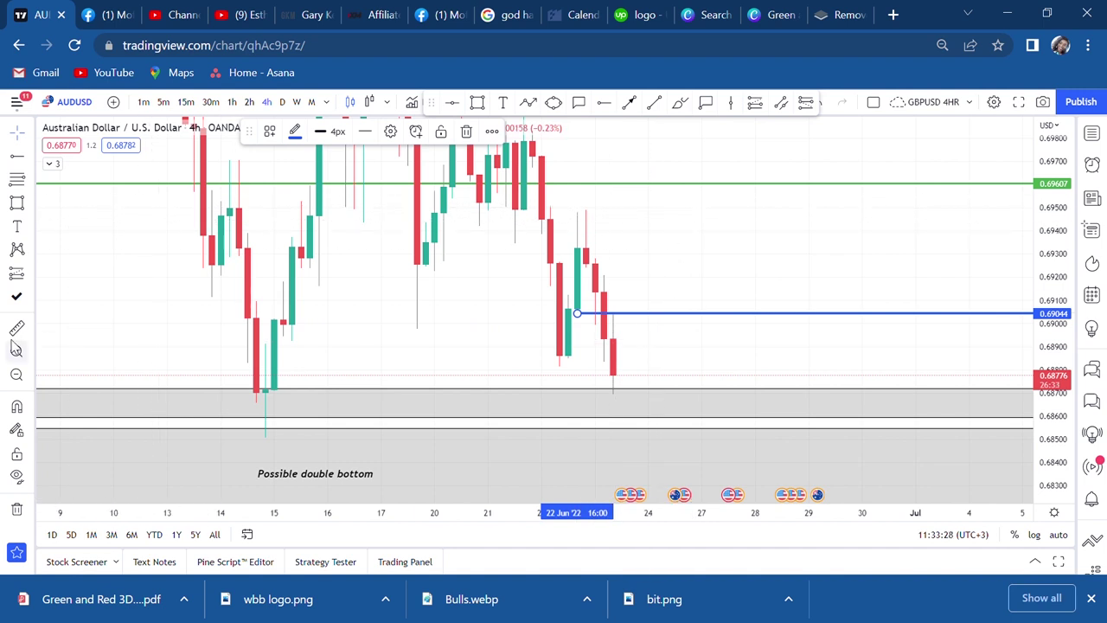
click(664, 322)
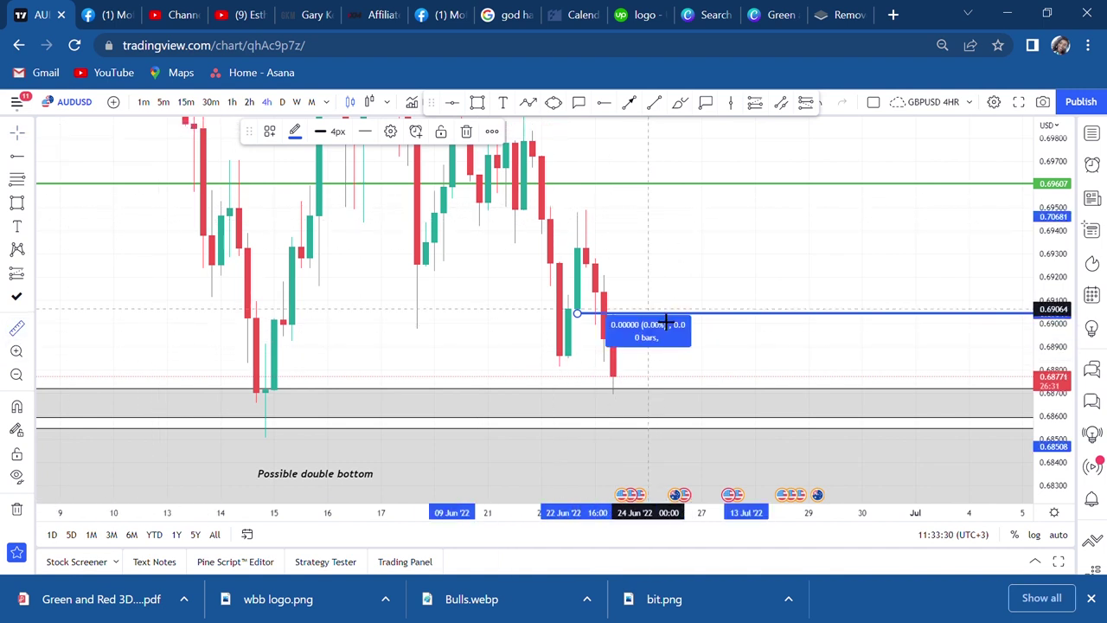
click(817, 249)
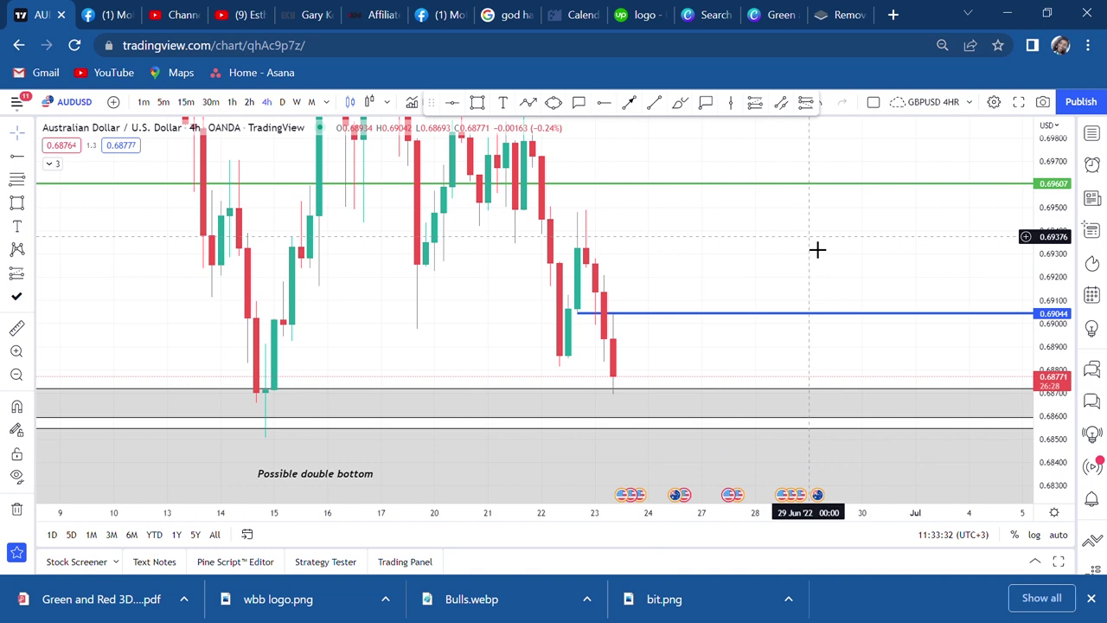
Draw a horizontal ray at 0.69491 starting from the 21 Jun 16:00 candle, just below the green line
scroll(817, 249, down, 1)
drag(818, 250, 766, 386)
scroll(767, 385, down, 2)
scroll(767, 385, down, 1)
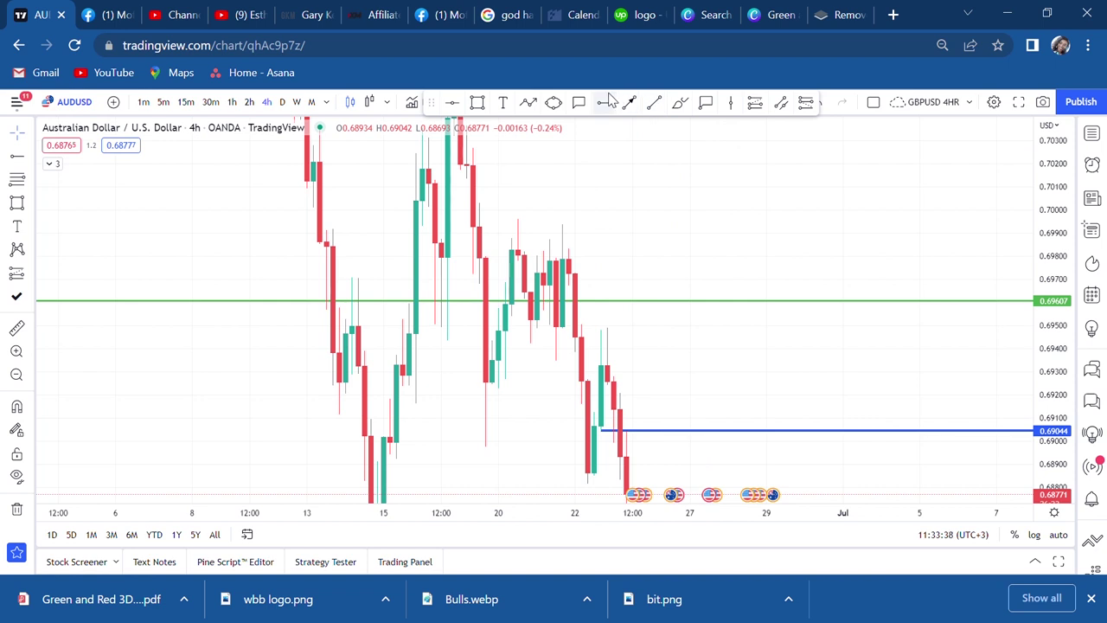
click(573, 341)
drag(1069, 201, 1034, 382)
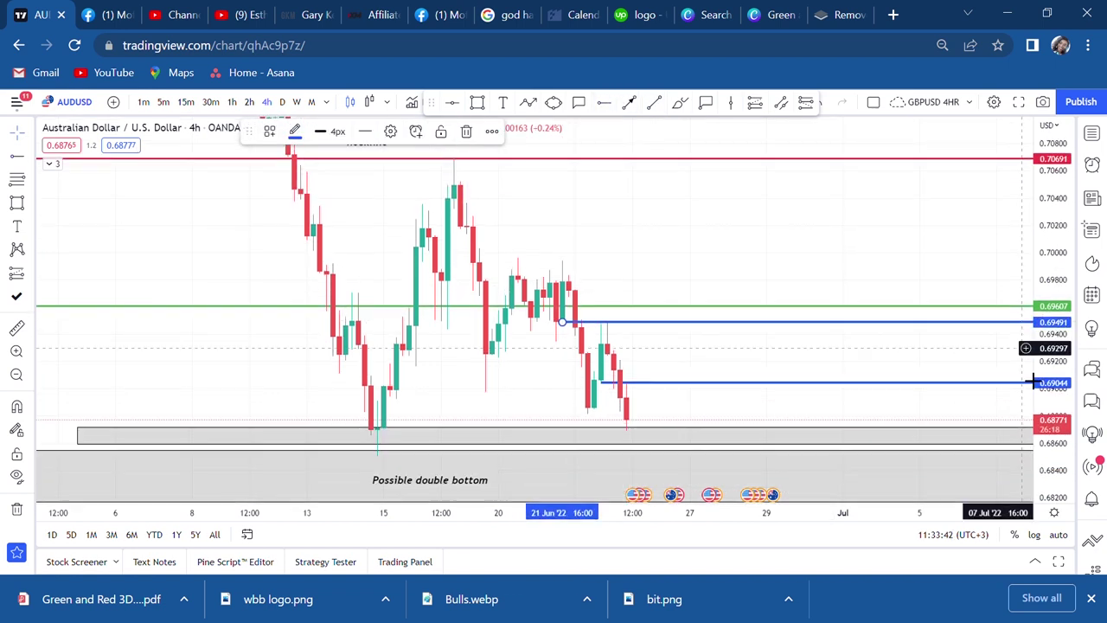
Add a text label "high" above the 16 Jun peak at the neckline, at about 0.70833
scroll(787, 354, up, 3)
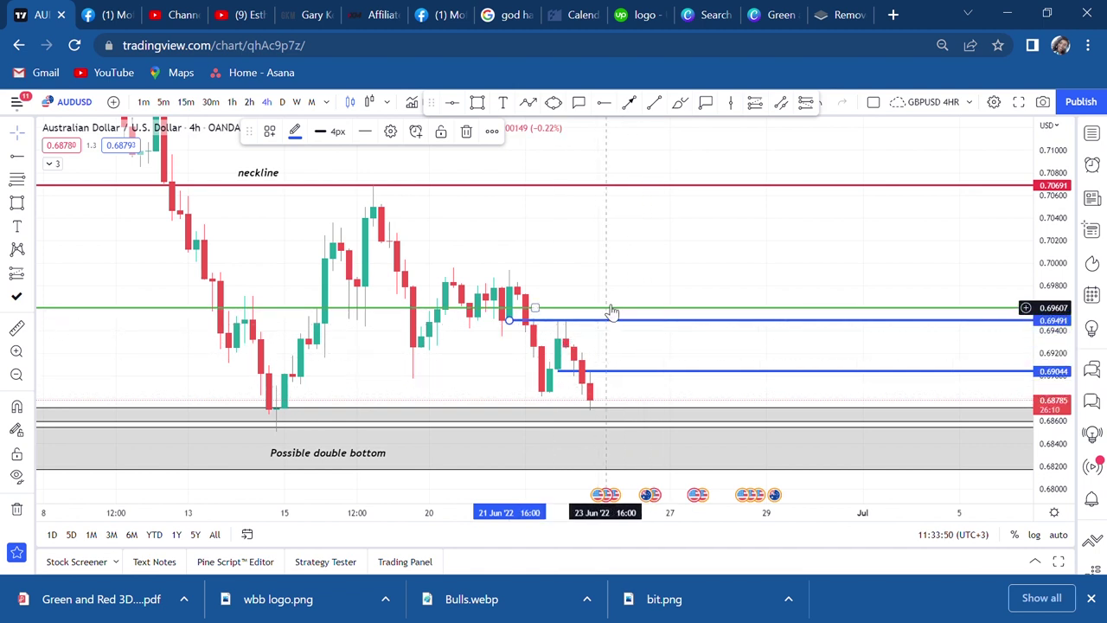
drag(614, 316, 651, 313)
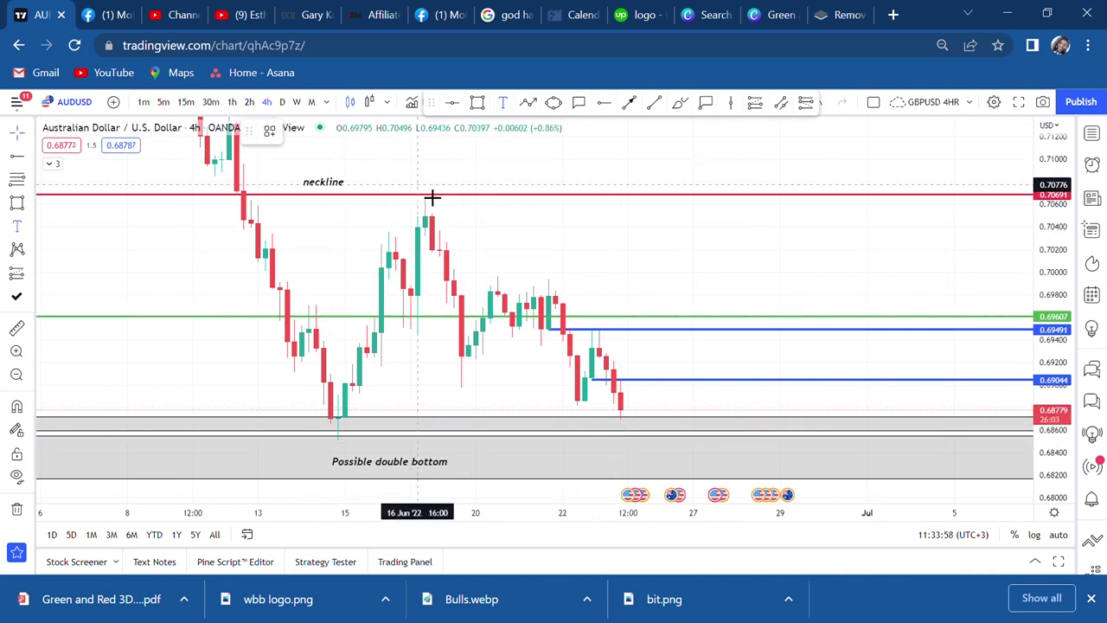
click(431, 194)
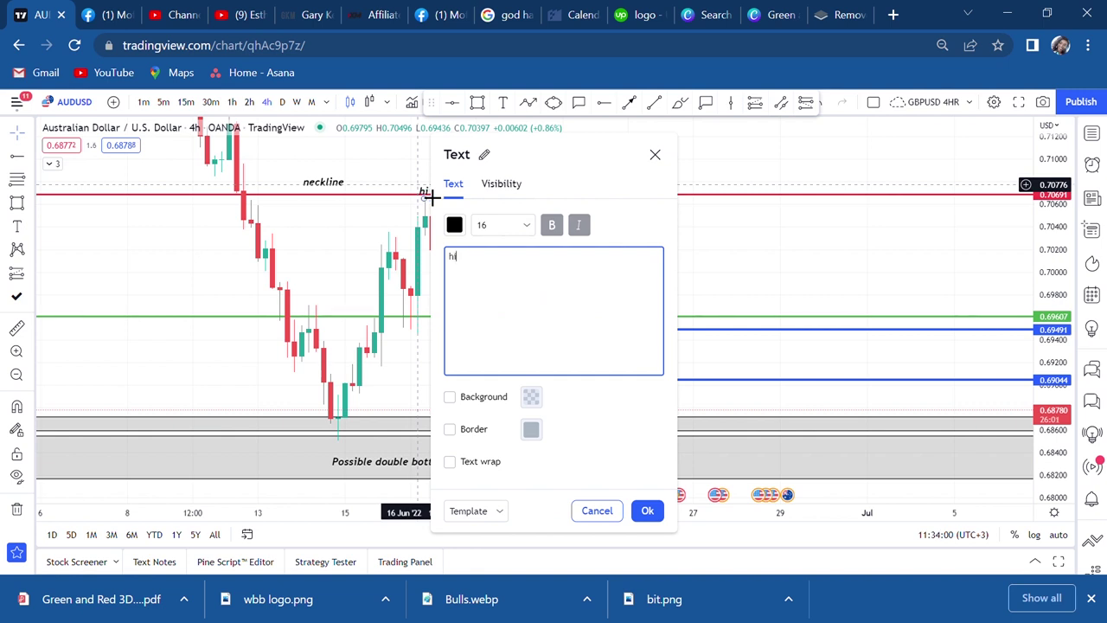
text(high)
click(425, 199)
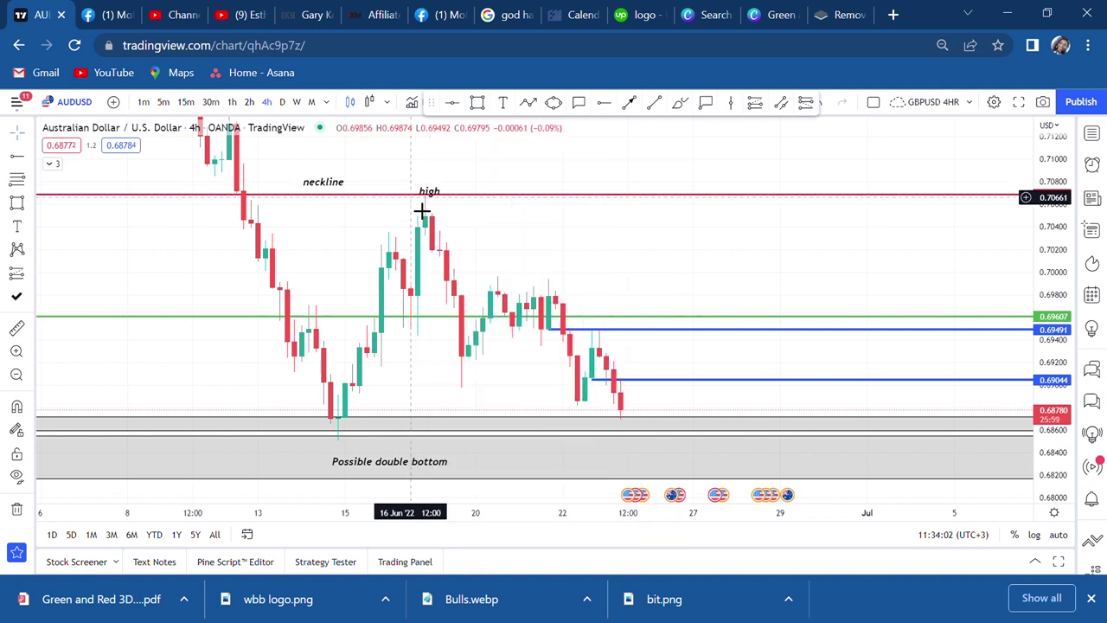
click(431, 192)
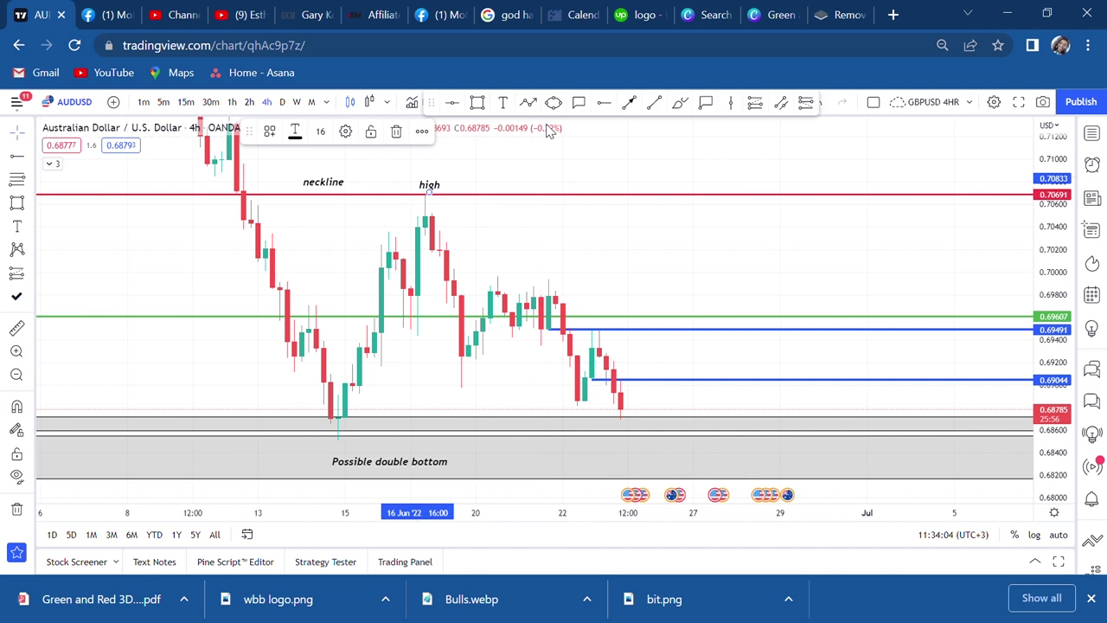
Add a text label "low" at the 14 Jun bottom inside the narrow grey zone, at about 0.68663
click(502, 103)
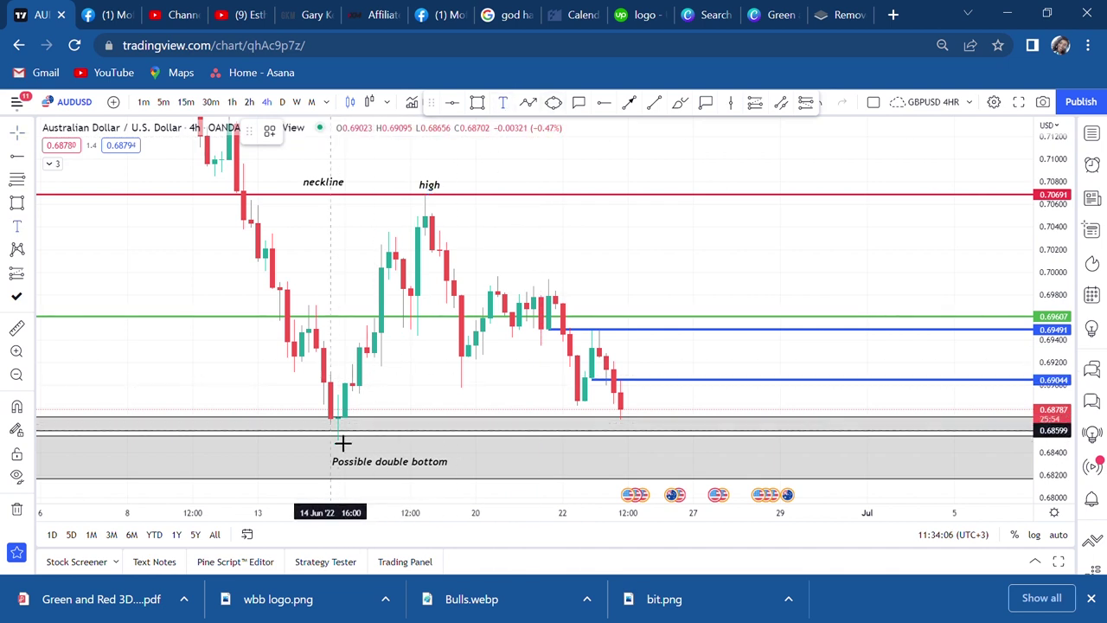
click(338, 438)
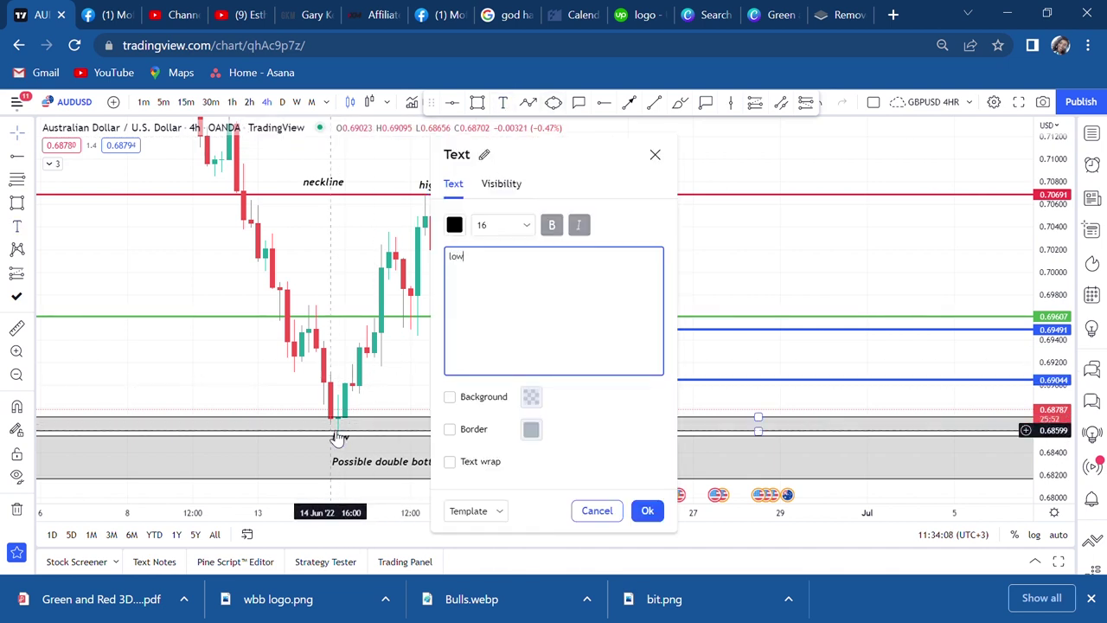
click(316, 415)
drag(345, 439, 341, 434)
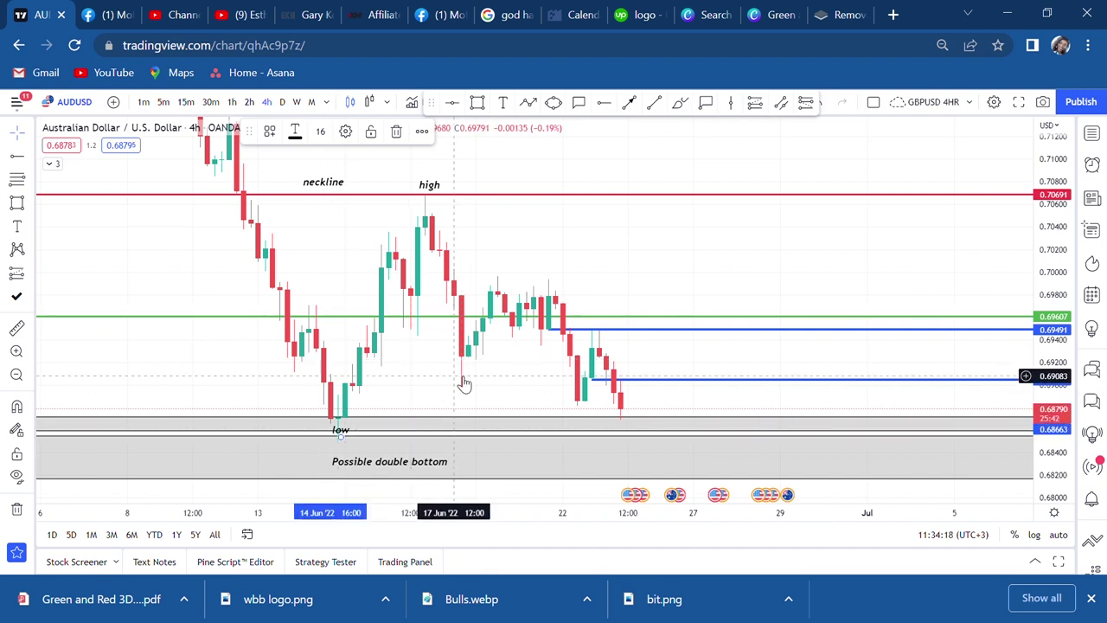
Add a text label "high low" just below the 17 Jun swing low, at about 0.68991
click(503, 103)
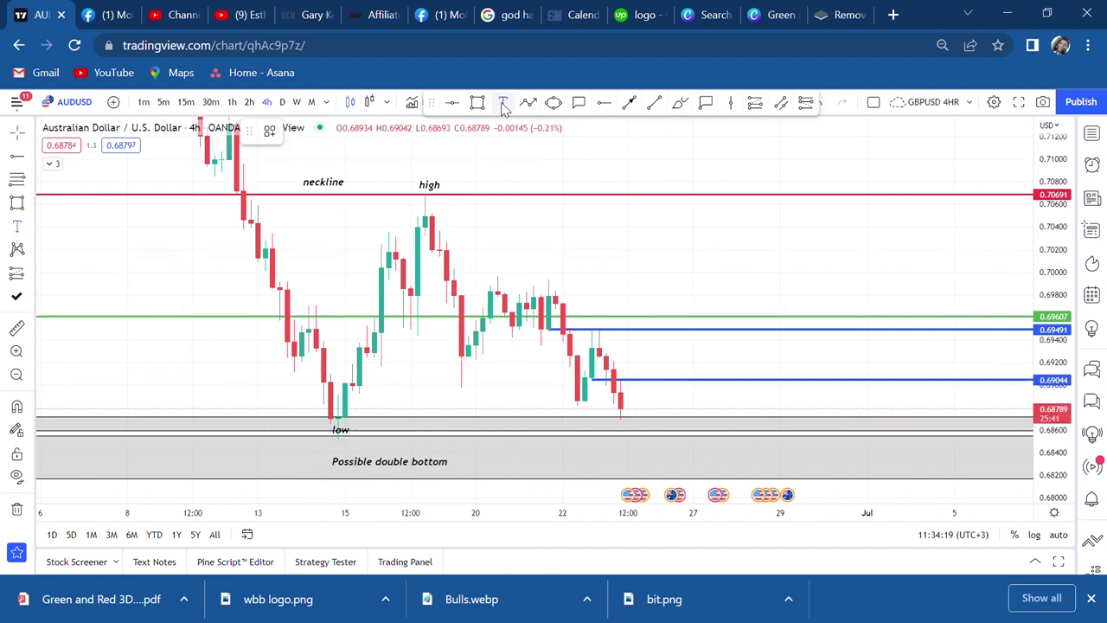
click(456, 381)
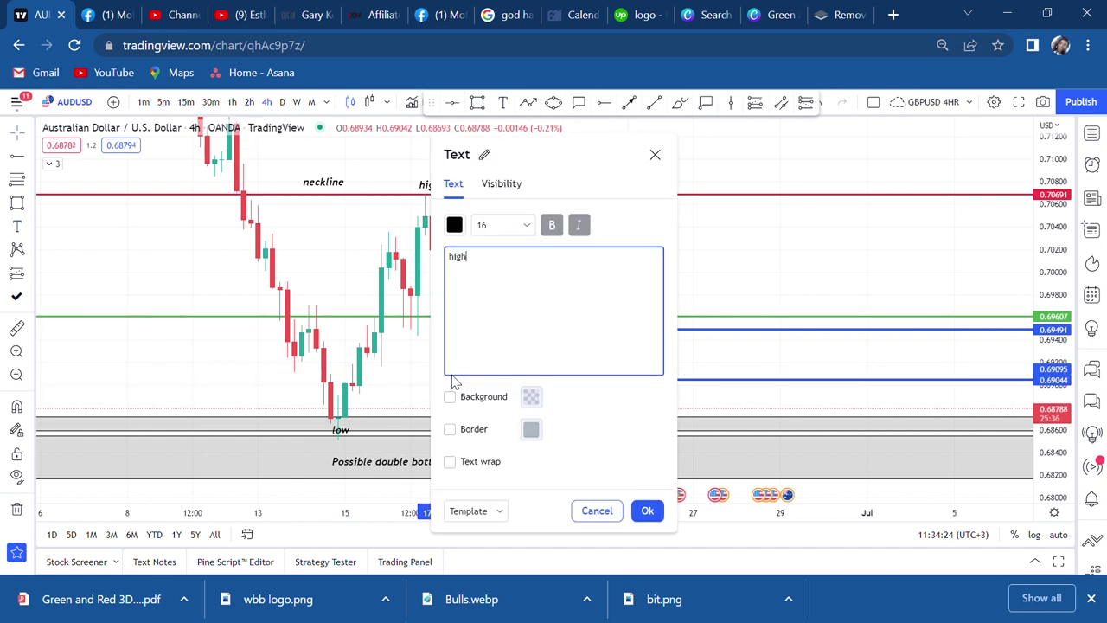
click(425, 388)
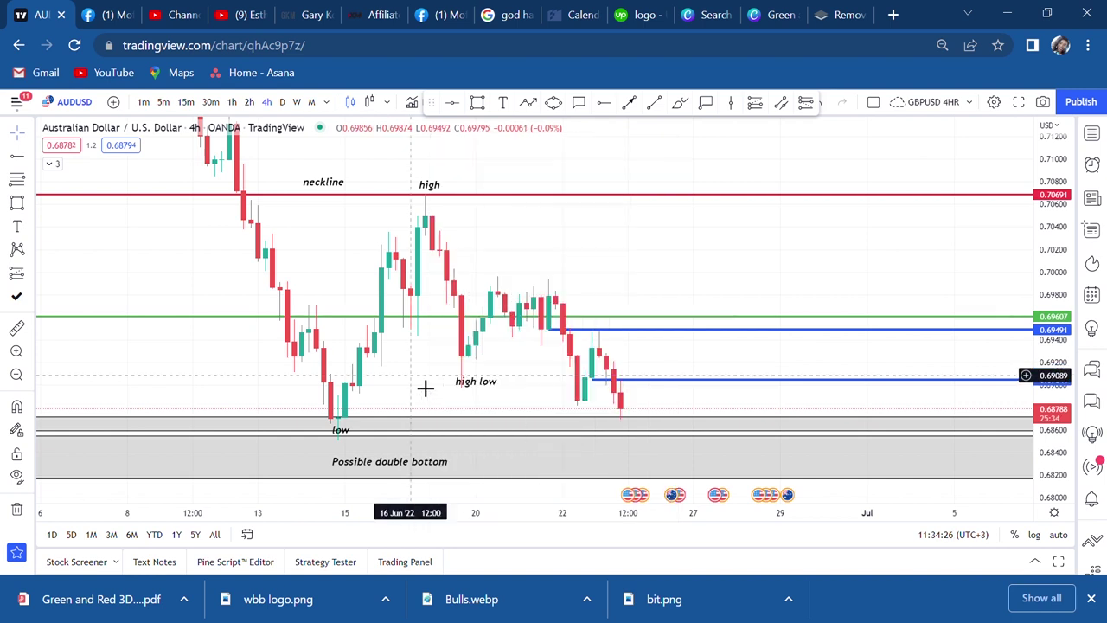
drag(484, 390, 475, 399)
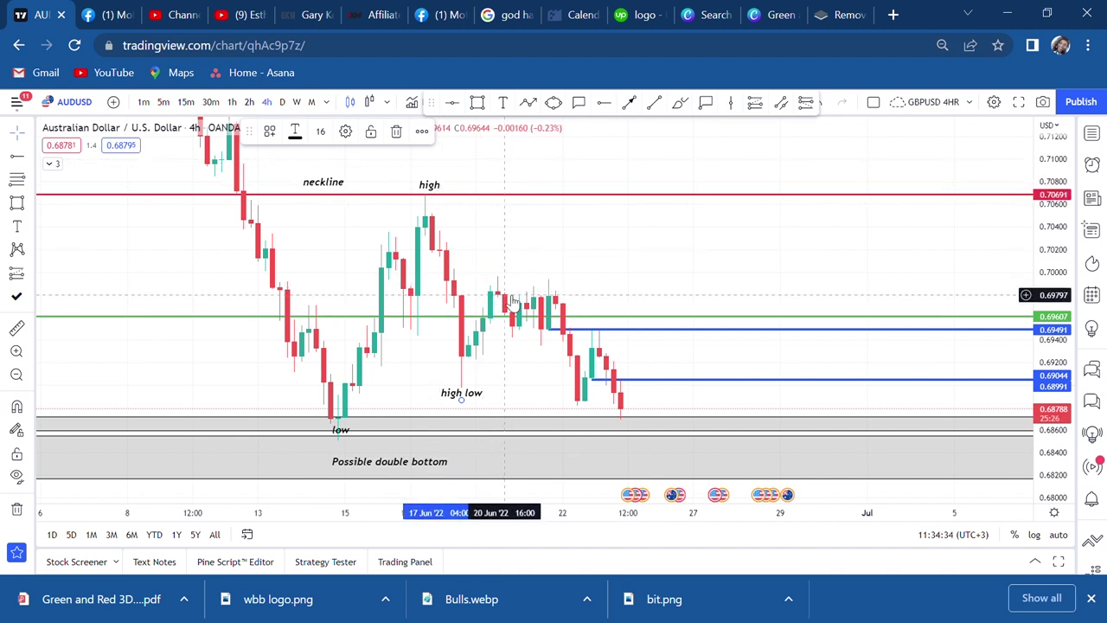
Add a text label "low high" above the 20 Jun swing high, at about 0.70091
click(504, 103)
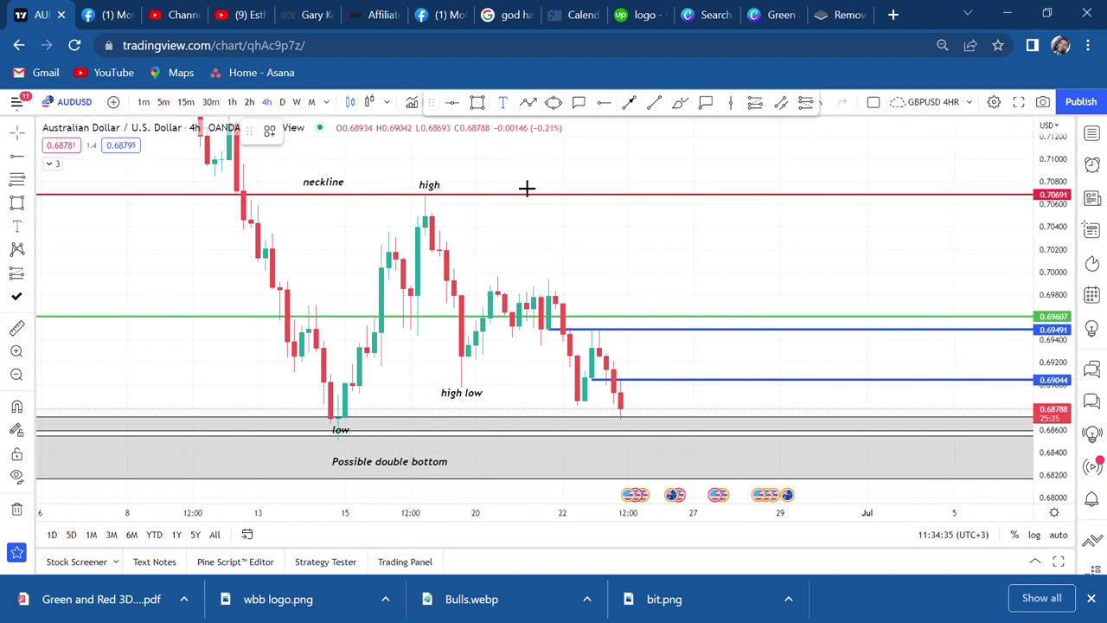
click(495, 275)
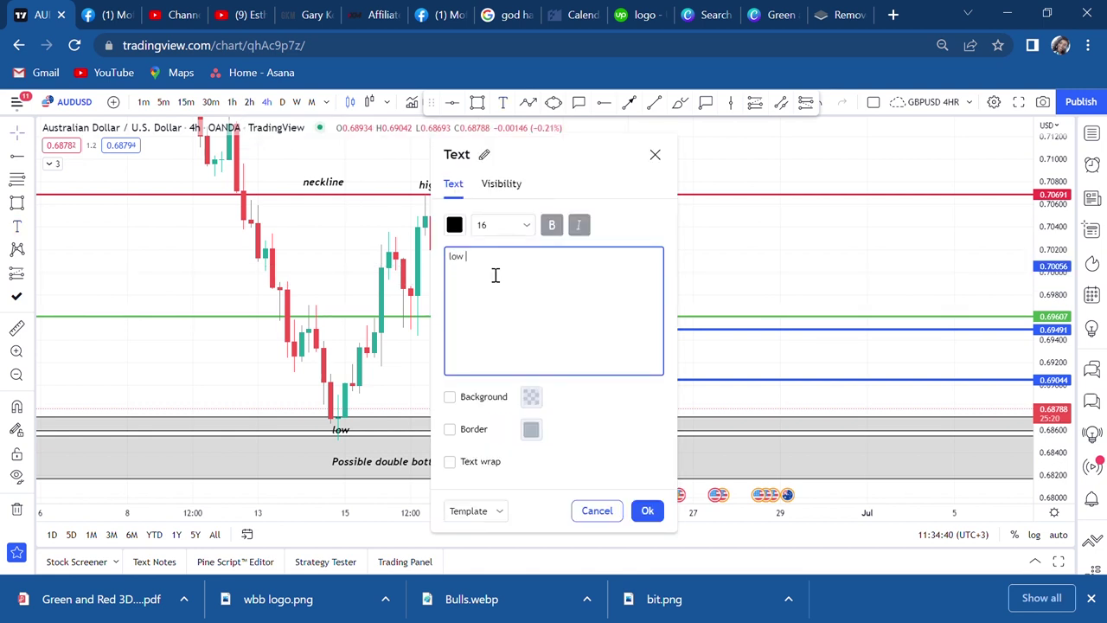
click(783, 279)
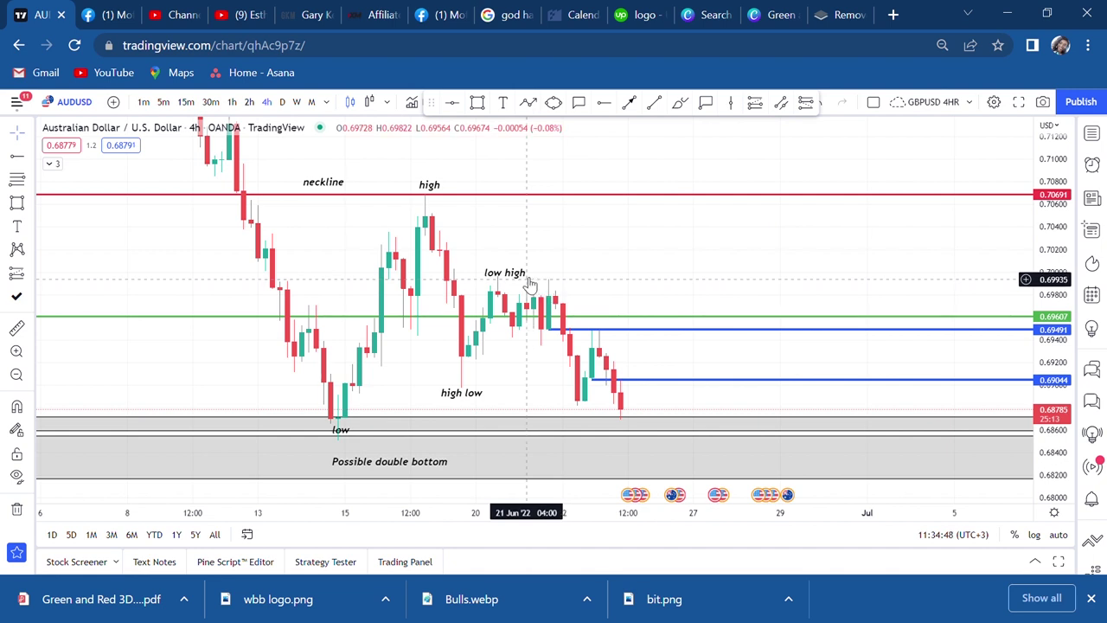
drag(506, 274, 514, 269)
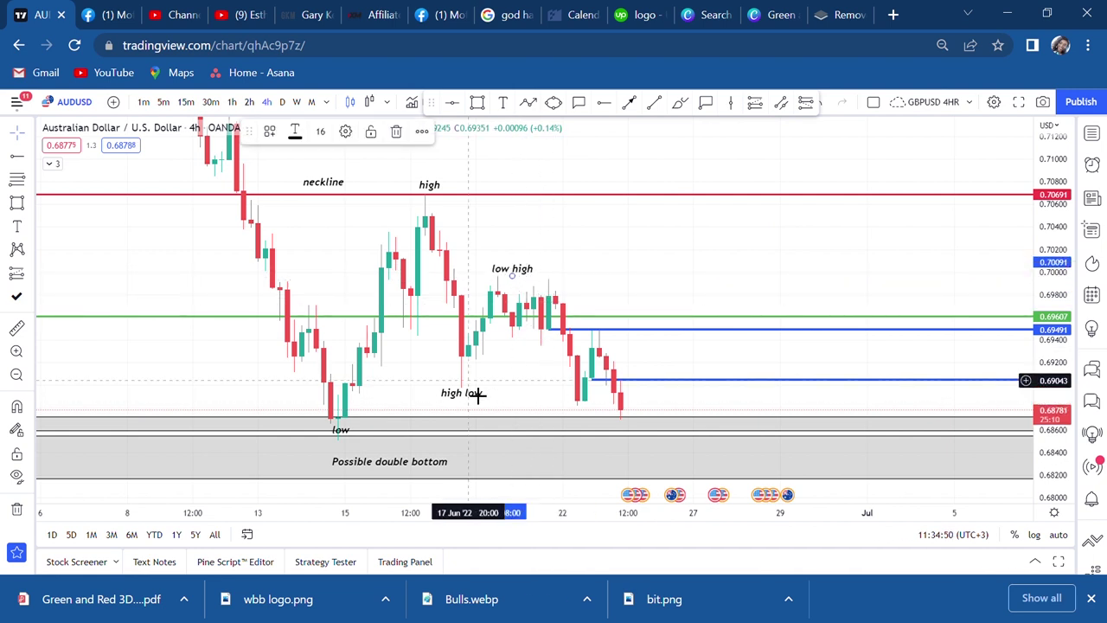
click(695, 409)
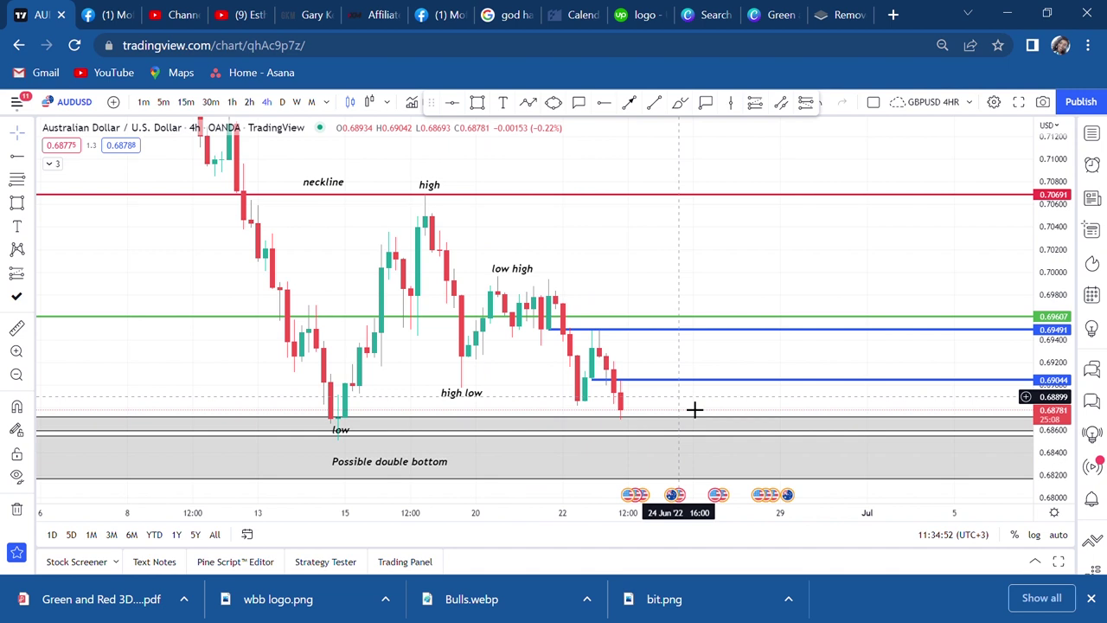
Draw a horizontal ray at 0.68513 from the 14 Jun 00:00 candle, level with the first bottom's low
drag(695, 410, 653, 331)
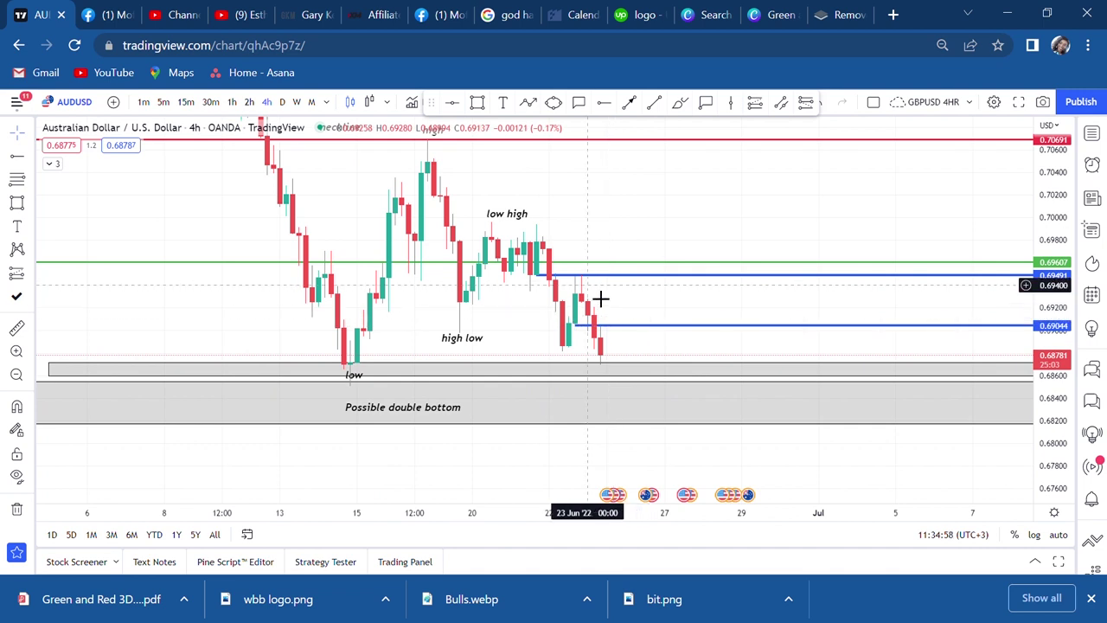
click(319, 385)
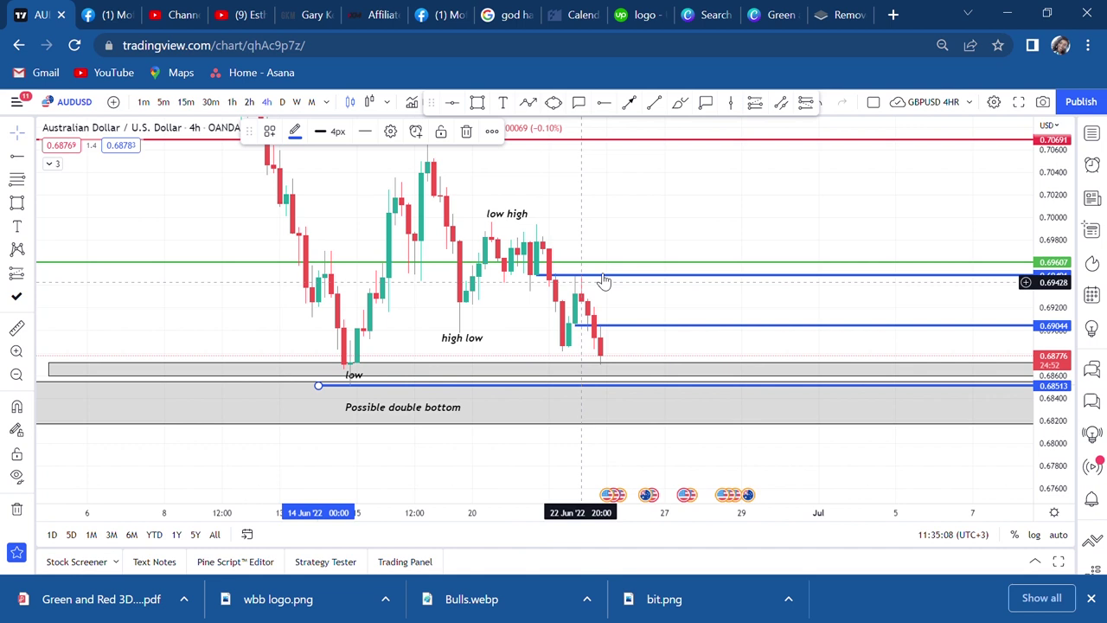
drag(720, 251, 721, 279)
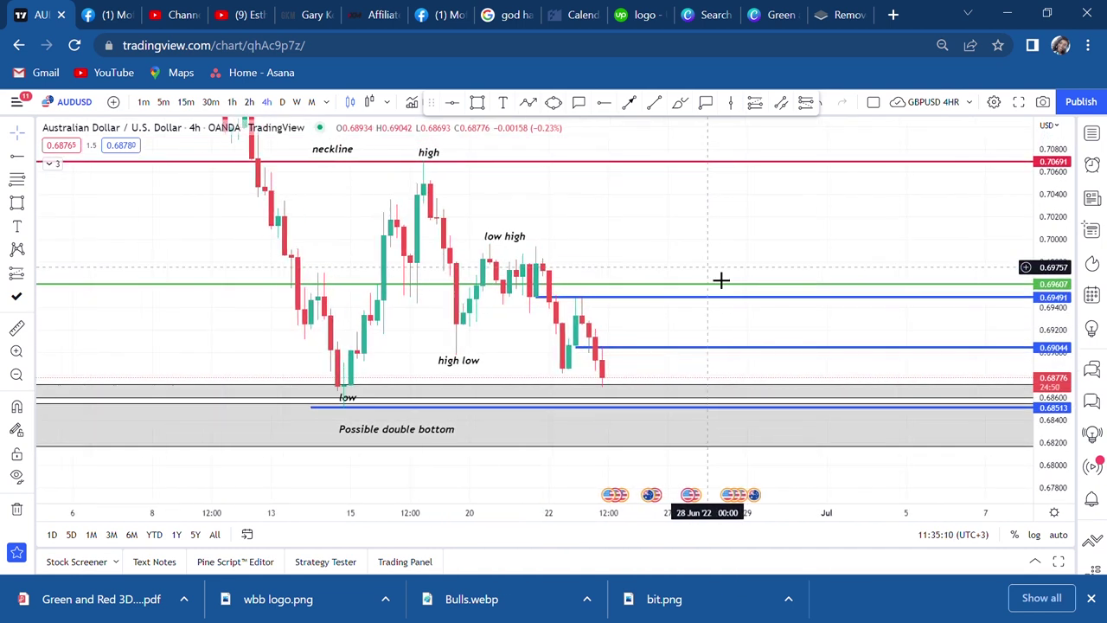
Move the "Possible double bottom" label to 16 Jun 20:00 at about 0.68448, within the wide grey zone
scroll(722, 280, up, 1)
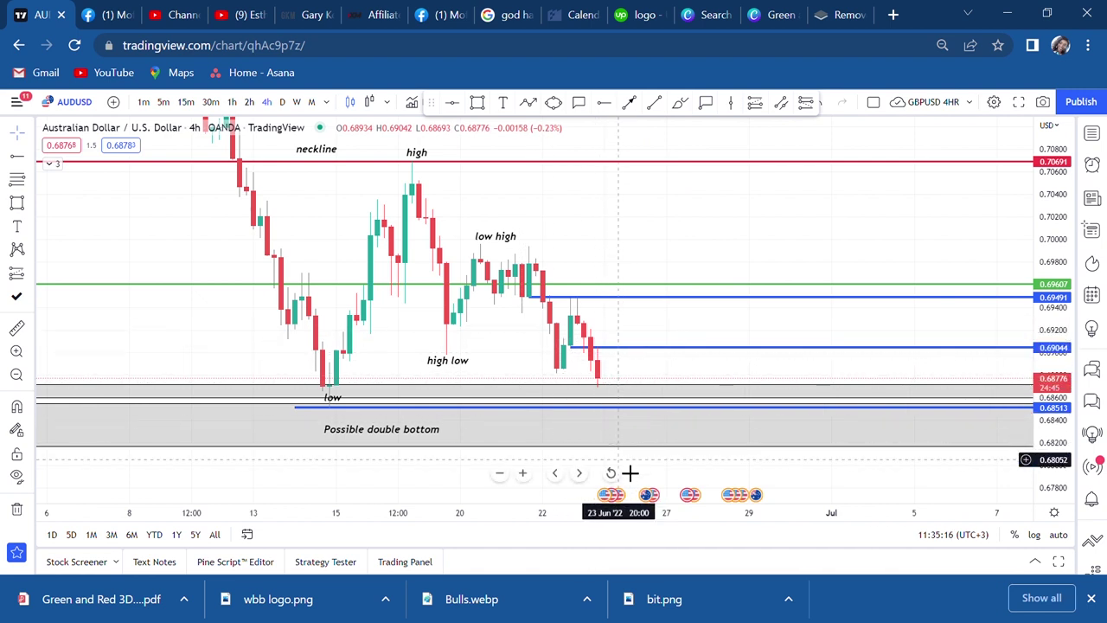
scroll(660, 391, down, 1)
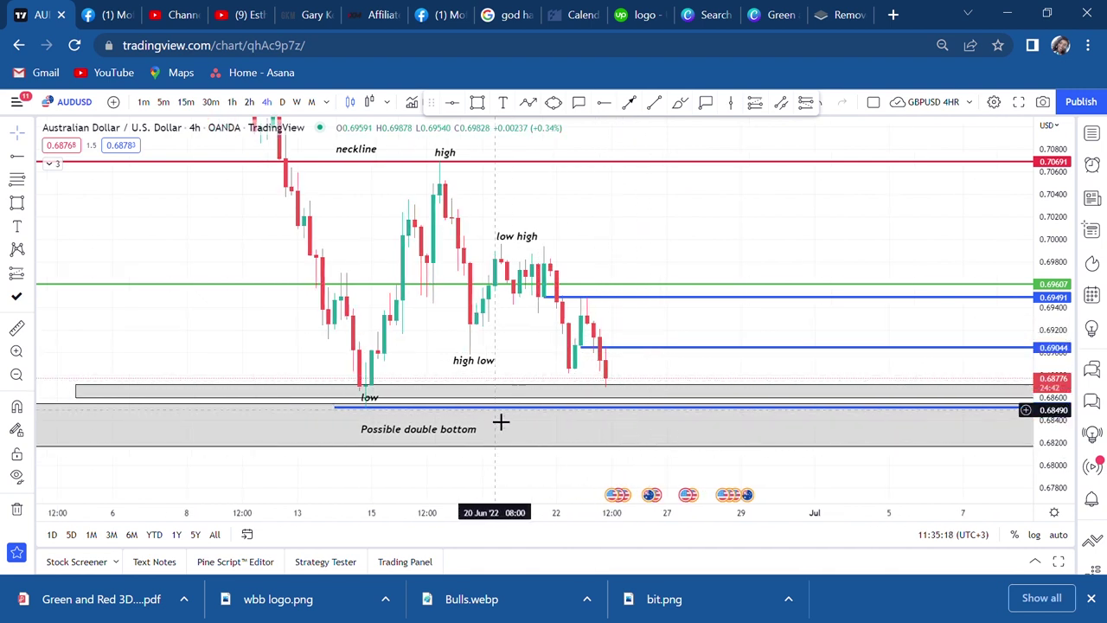
drag(473, 429, 554, 421)
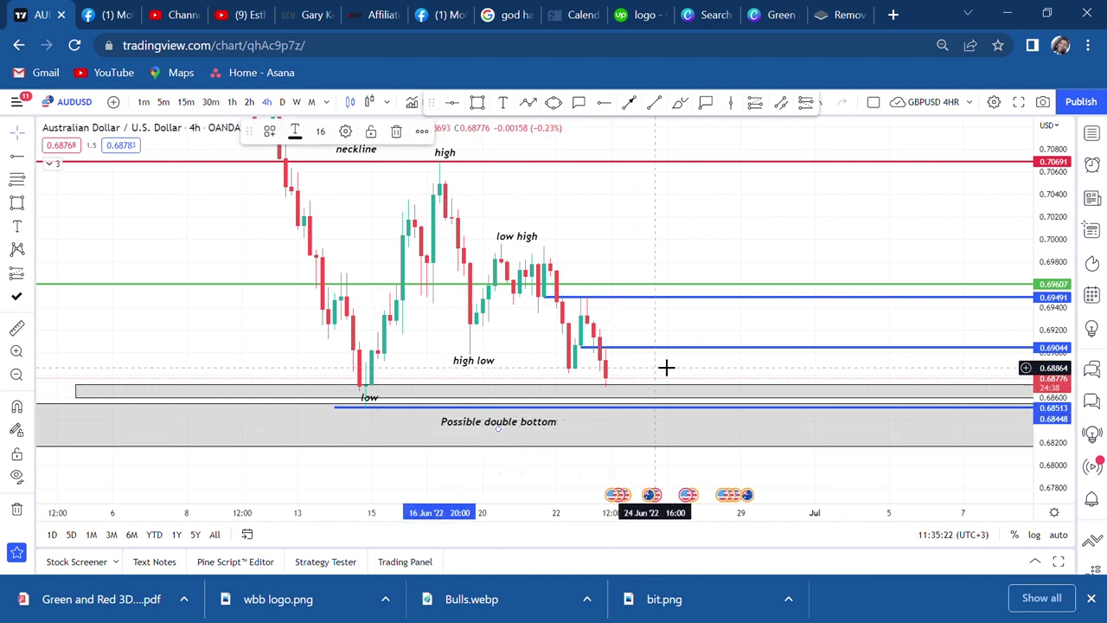
Clone the "low high" label onto the 22 Jun swing high at about 0.69613 and delete the horizontal ray at 0.69044
scroll(663, 366, up, 2)
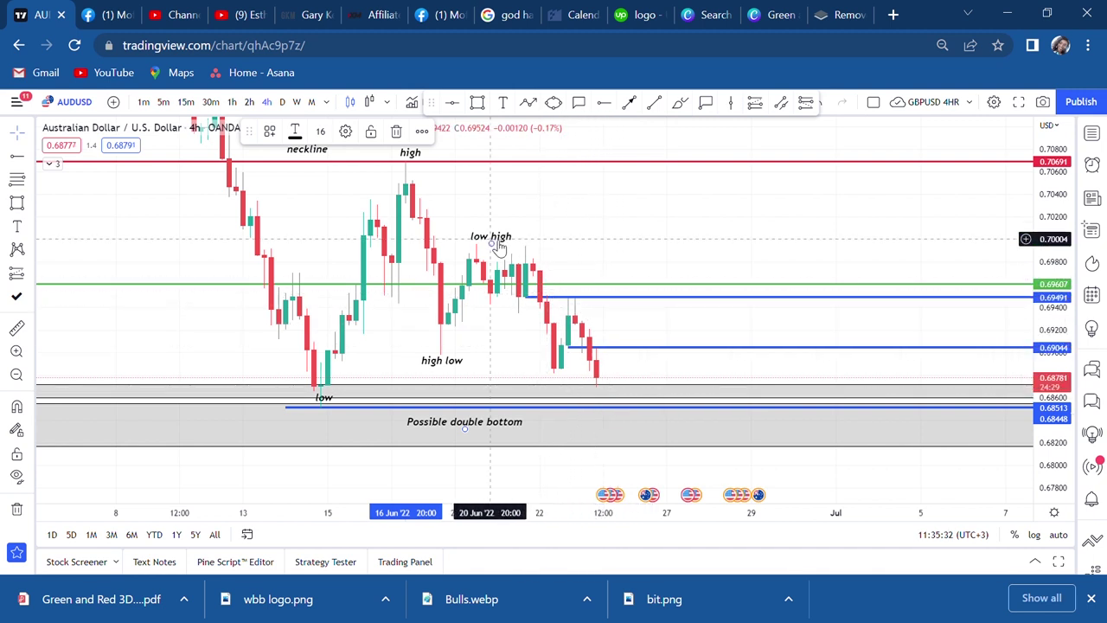
click(422, 131)
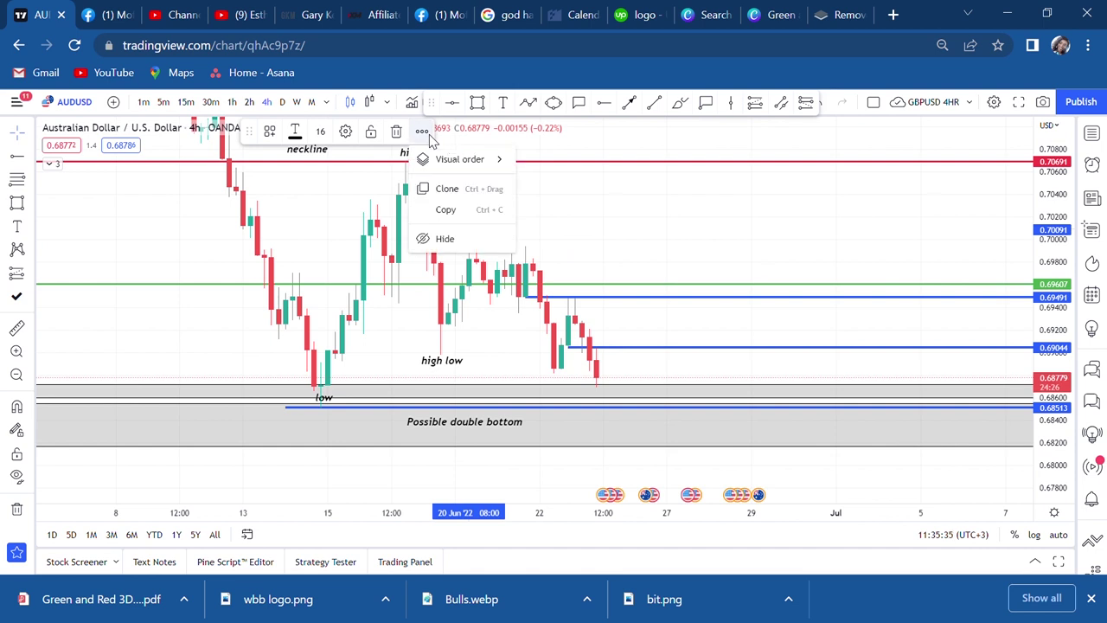
click(450, 185)
drag(500, 221, 592, 295)
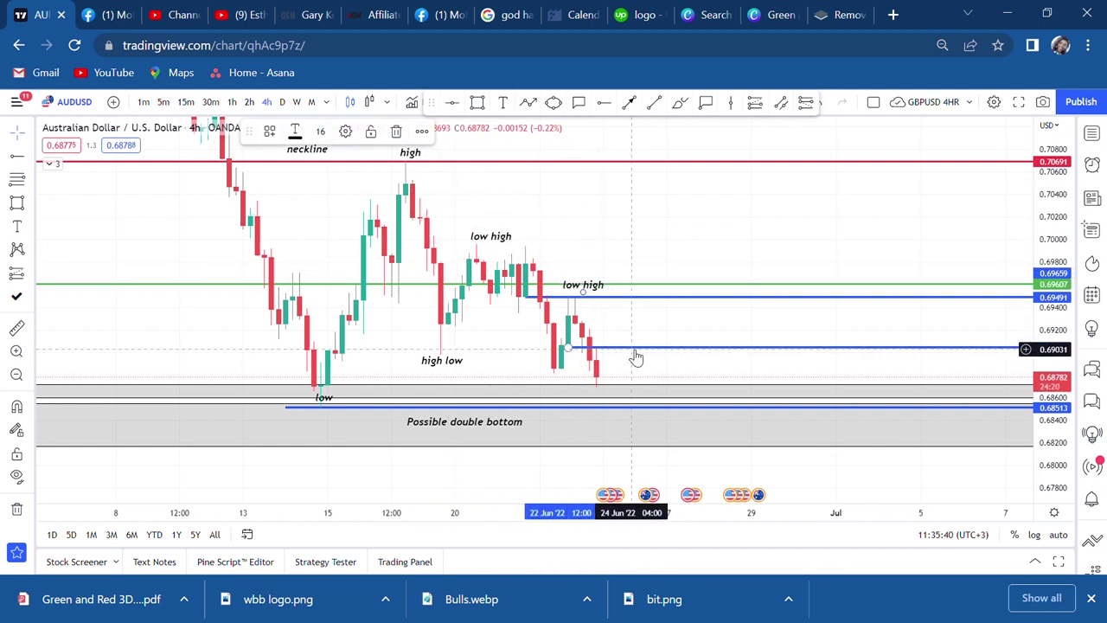
key(Escape)
mouse_move(595, 296)
mouse_down()
mouse_move(575, 300)
mouse_move(587, 301)
mouse_up()
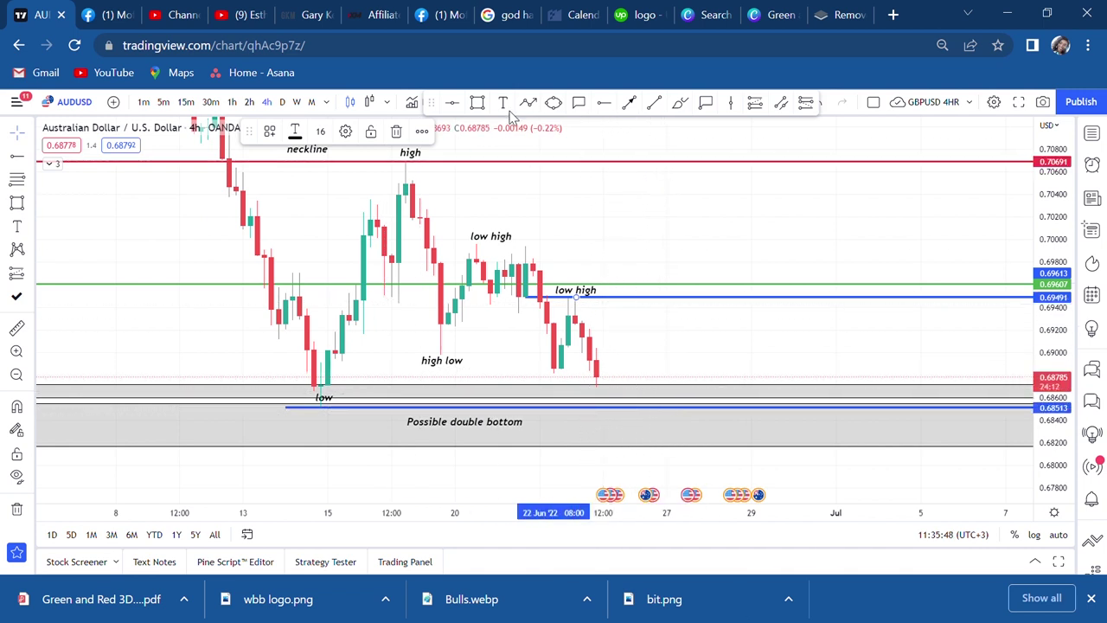
Draw a narrow vertical rectangle beside the latest candle at 24 Jun 00:00, from about 0.68761 up to 0.69762
click(478, 104)
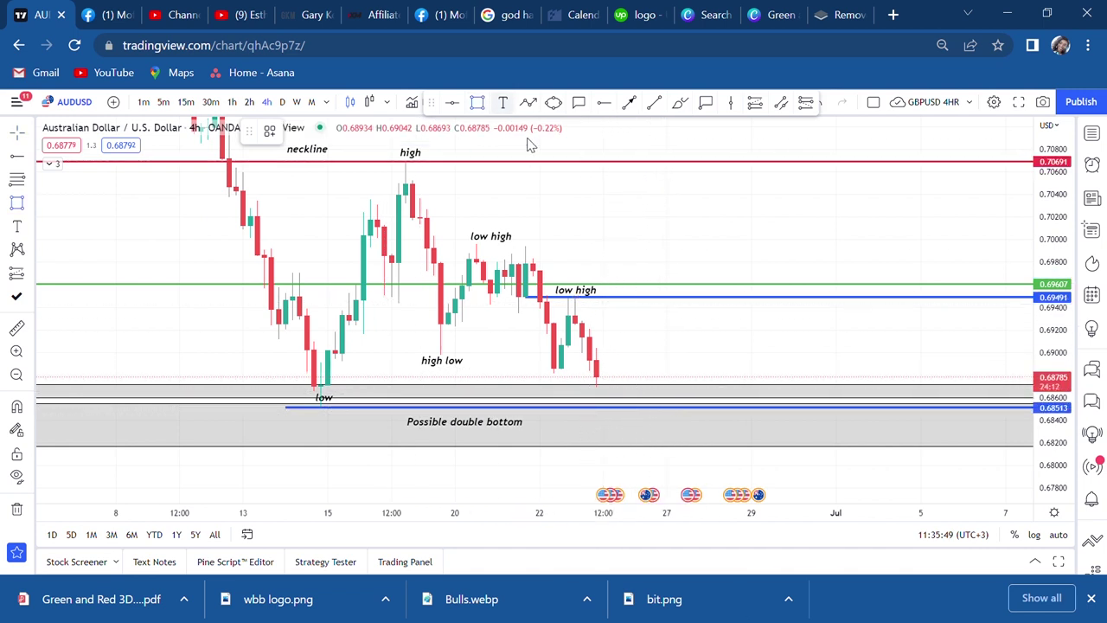
click(626, 386)
click(623, 266)
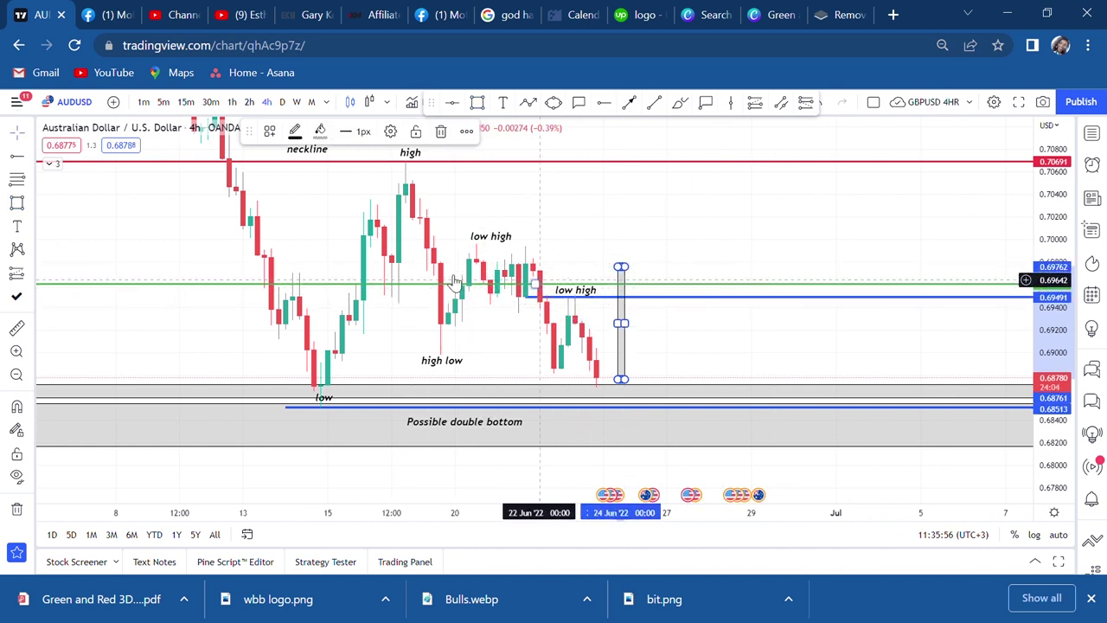
drag(670, 274, 670, 295)
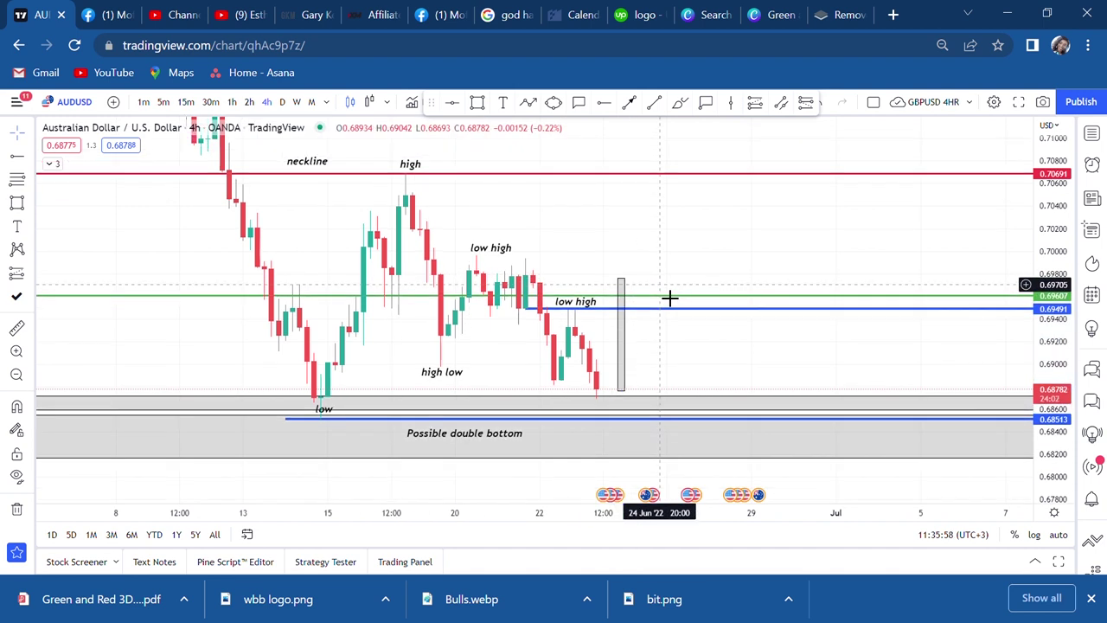
drag(705, 250, 597, 304)
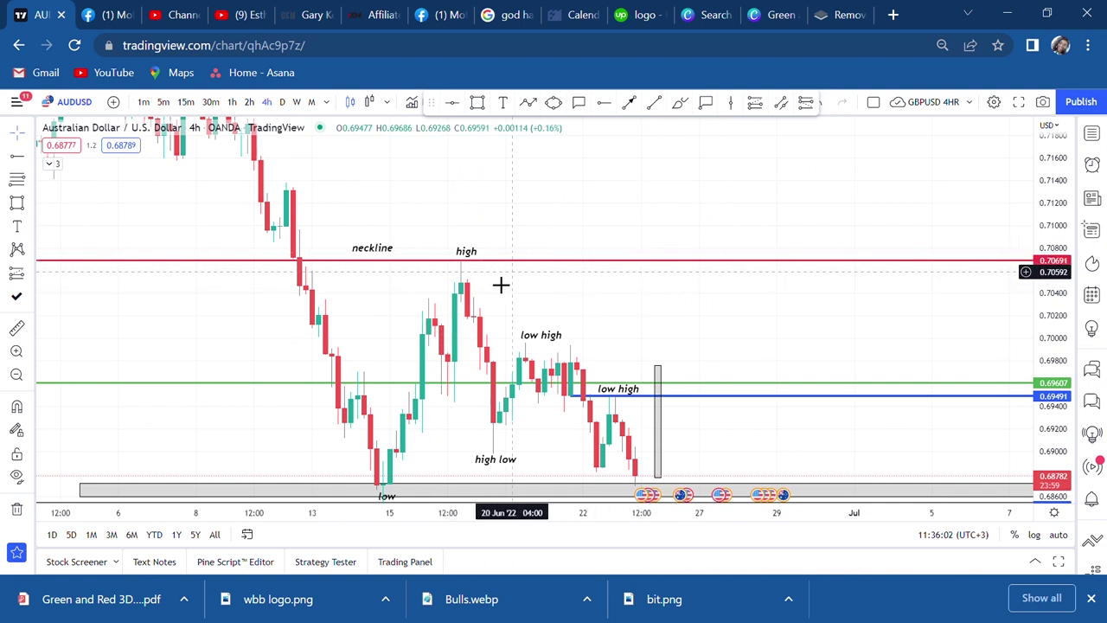
drag(698, 260, 619, 204)
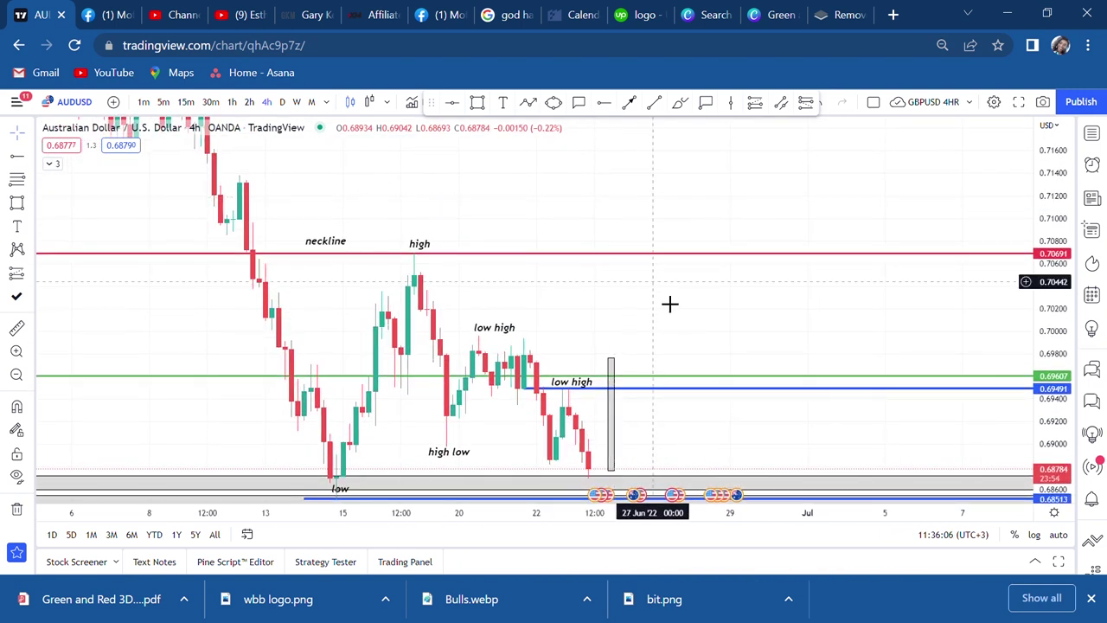
drag(717, 455, 721, 305)
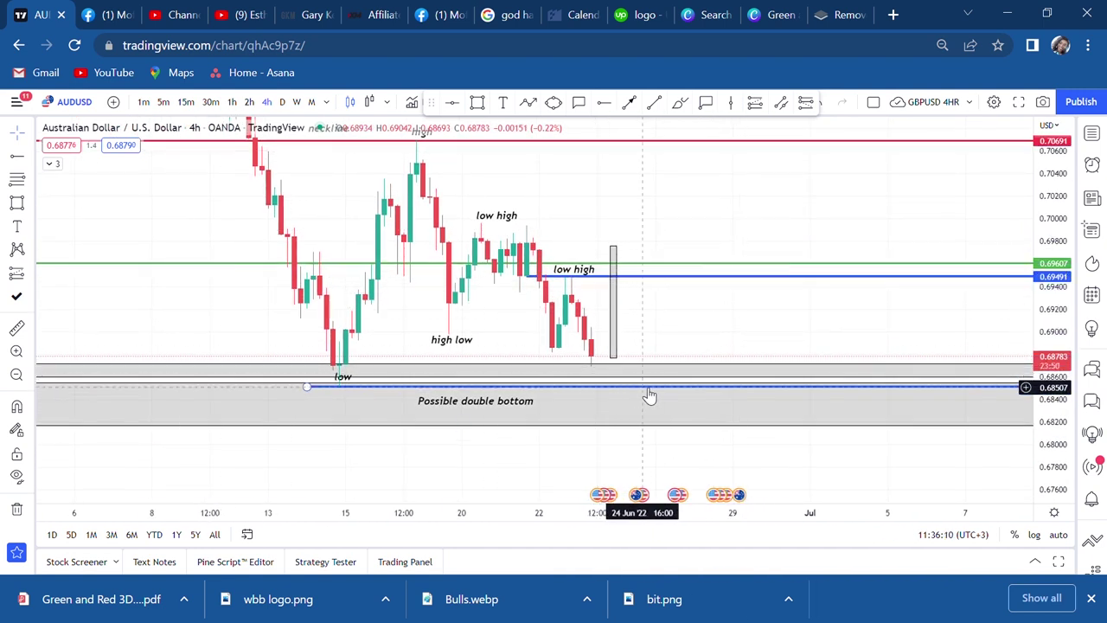
scroll(637, 404, down, 5)
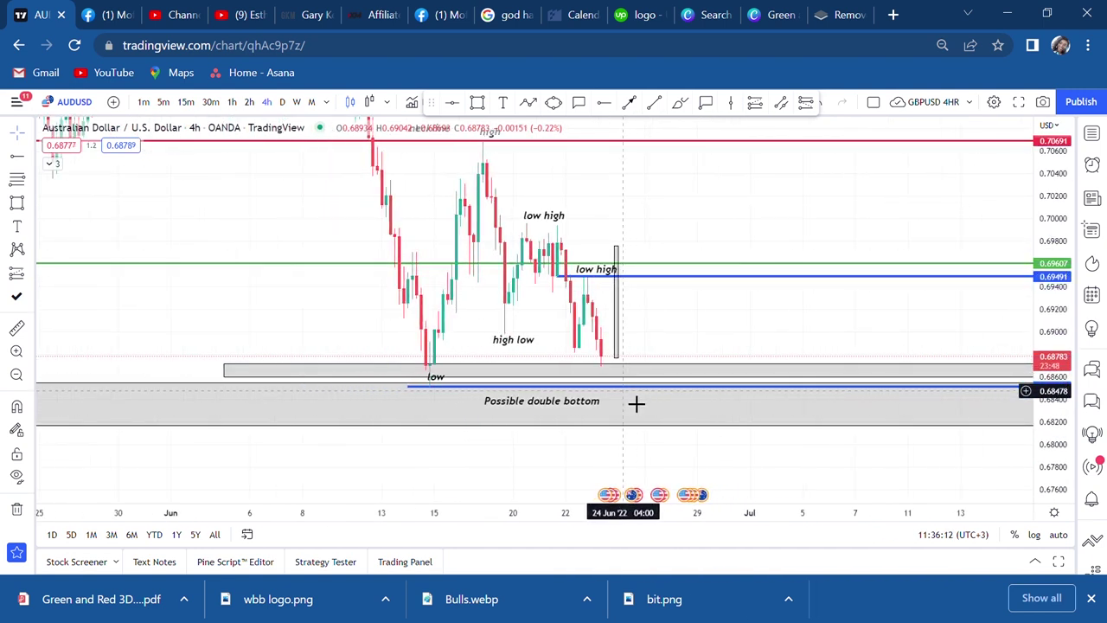
scroll(637, 404, up, 4)
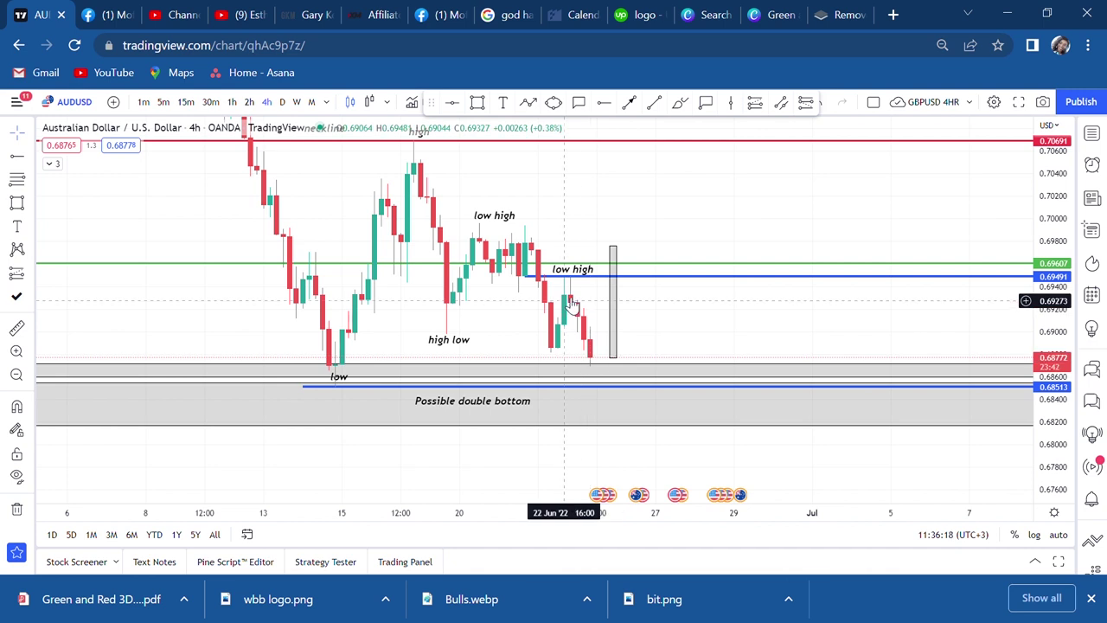
click(615, 302)
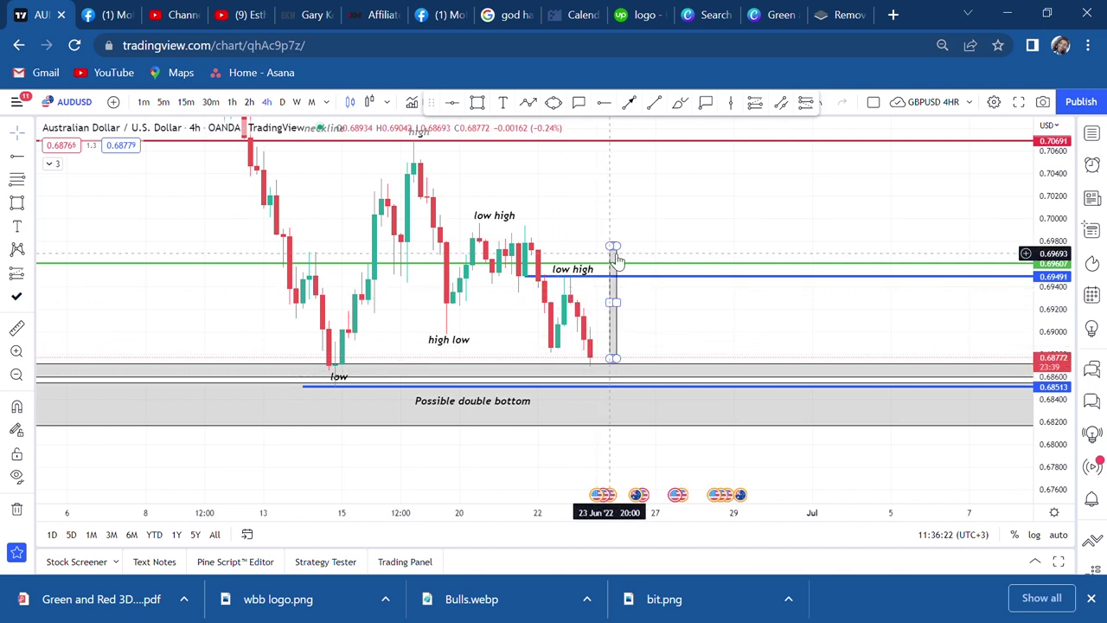
scroll(682, 316, up, 2)
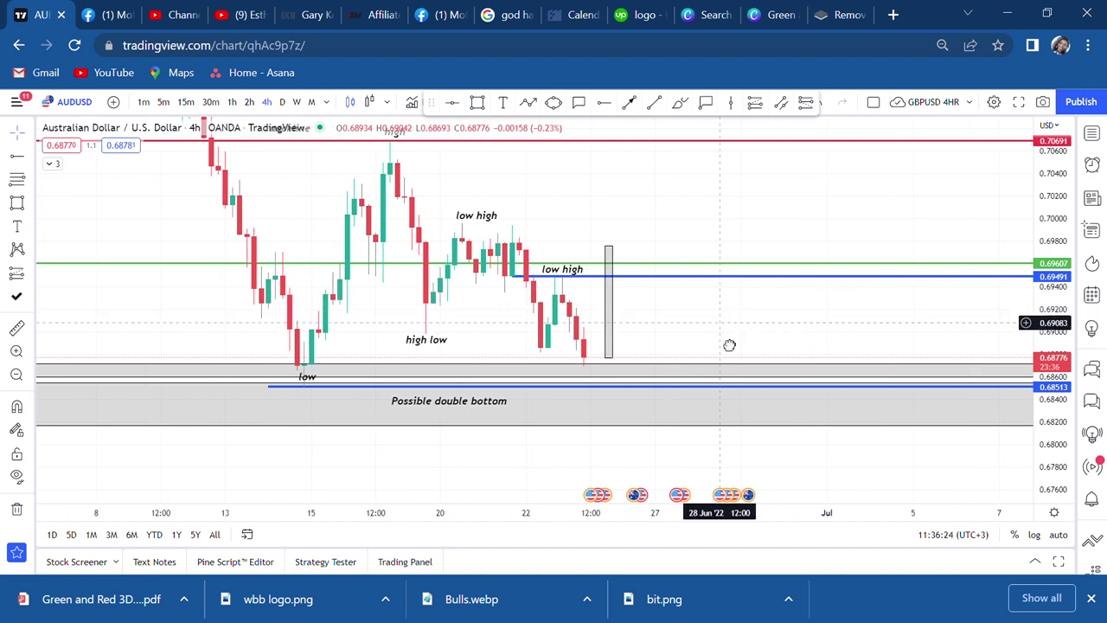
Label the latest candle's low "low low" at about 0.68709 and the 22 Jun swing low "low" at about 0.68864
drag(729, 345, 738, 370)
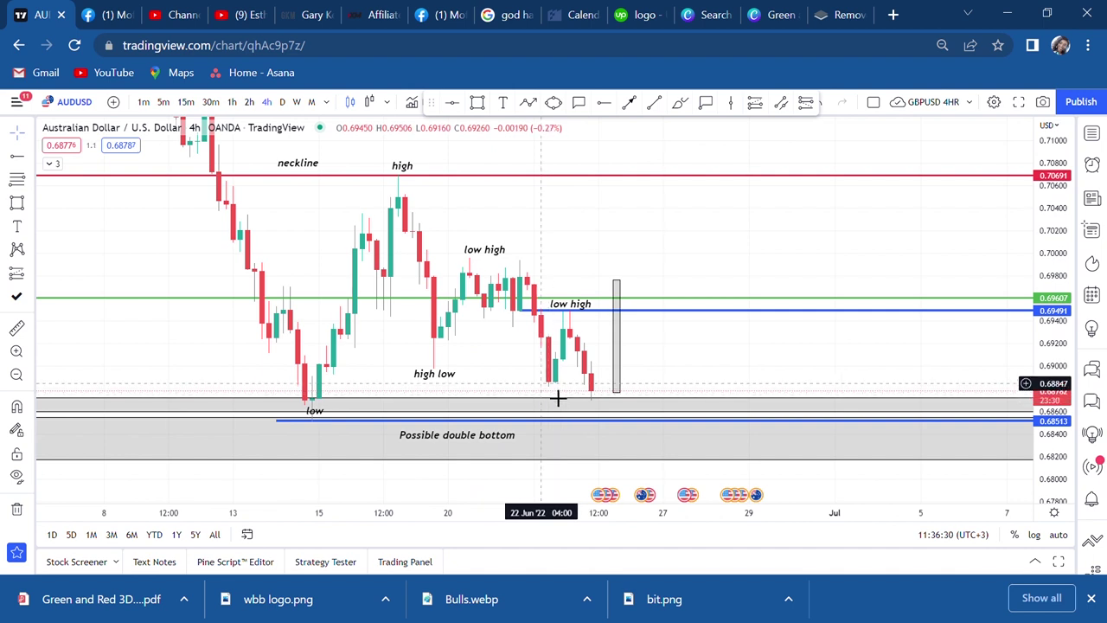
click(503, 102)
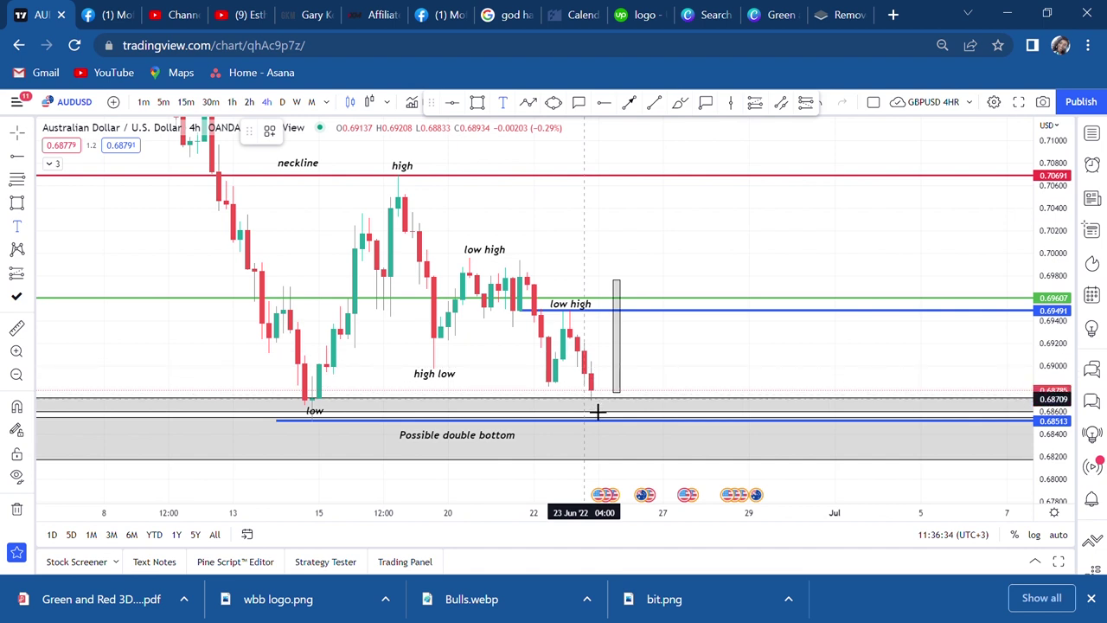
click(597, 412)
text(low low)
click(750, 350)
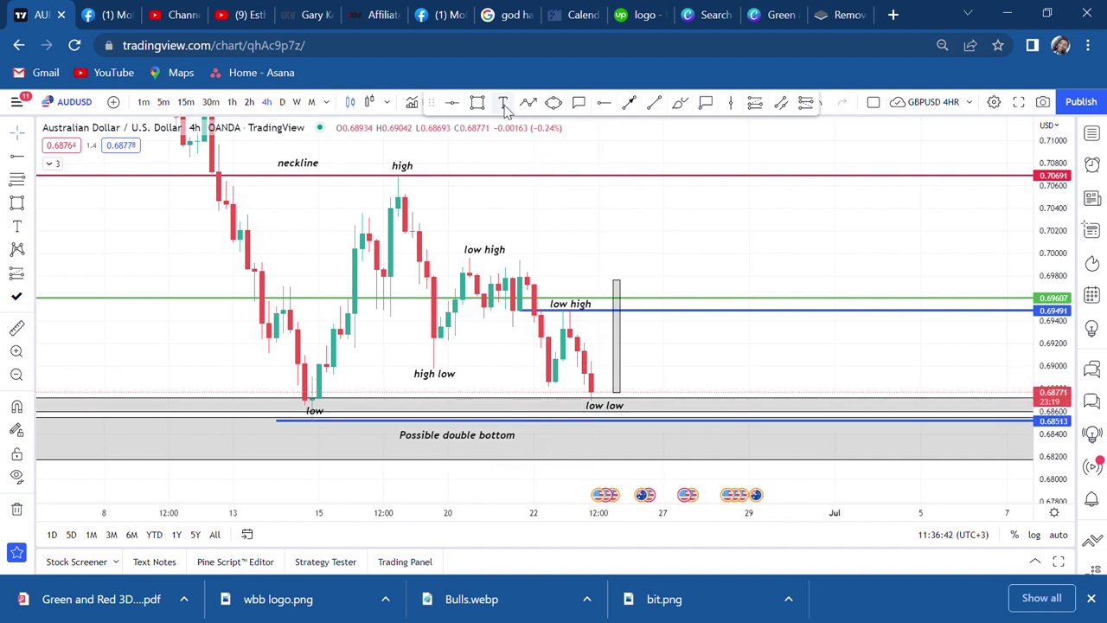
click(541, 394)
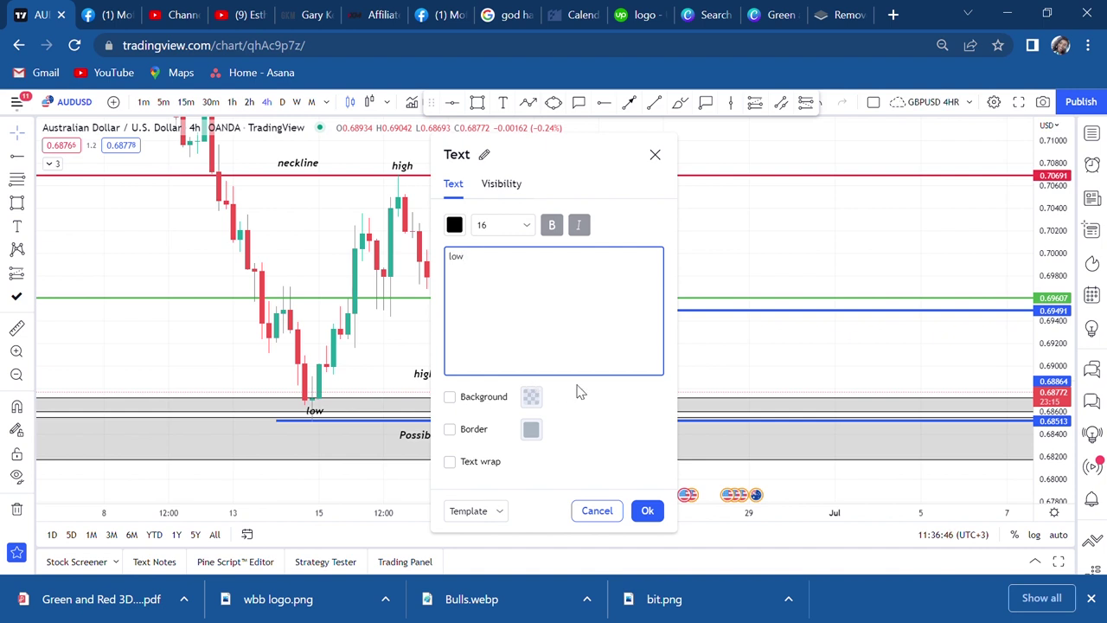
click(746, 361)
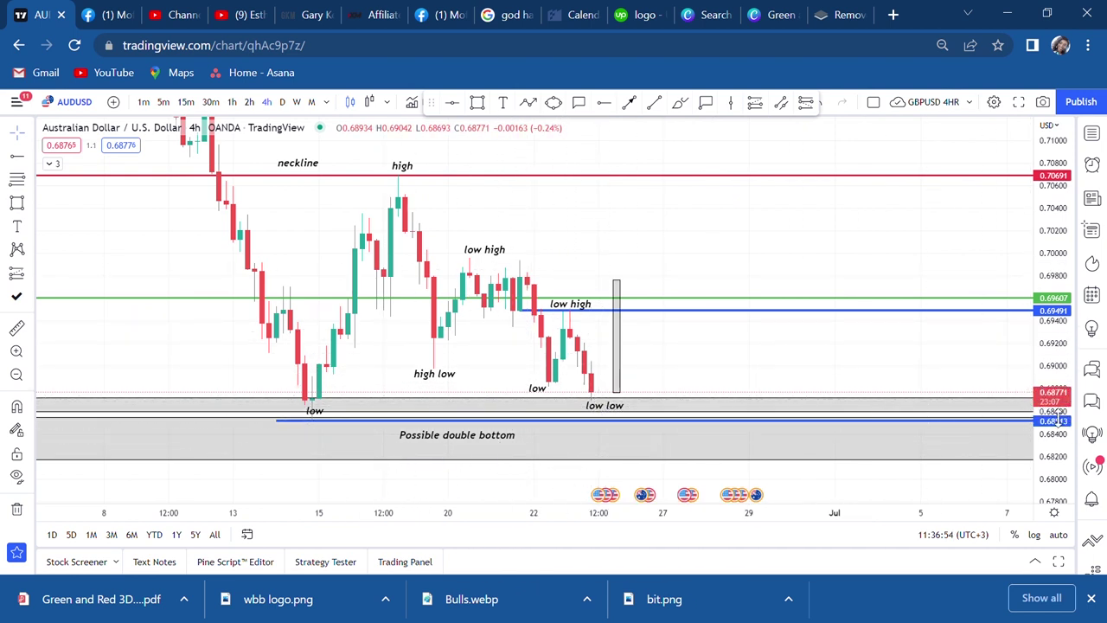
Move the "Possible double bottom" label to 15 Jun 00:00 at about 0.6842, within the wide grey zone
drag(1057, 419, 1061, 316)
drag(863, 410, 837, 225)
click(295, 365)
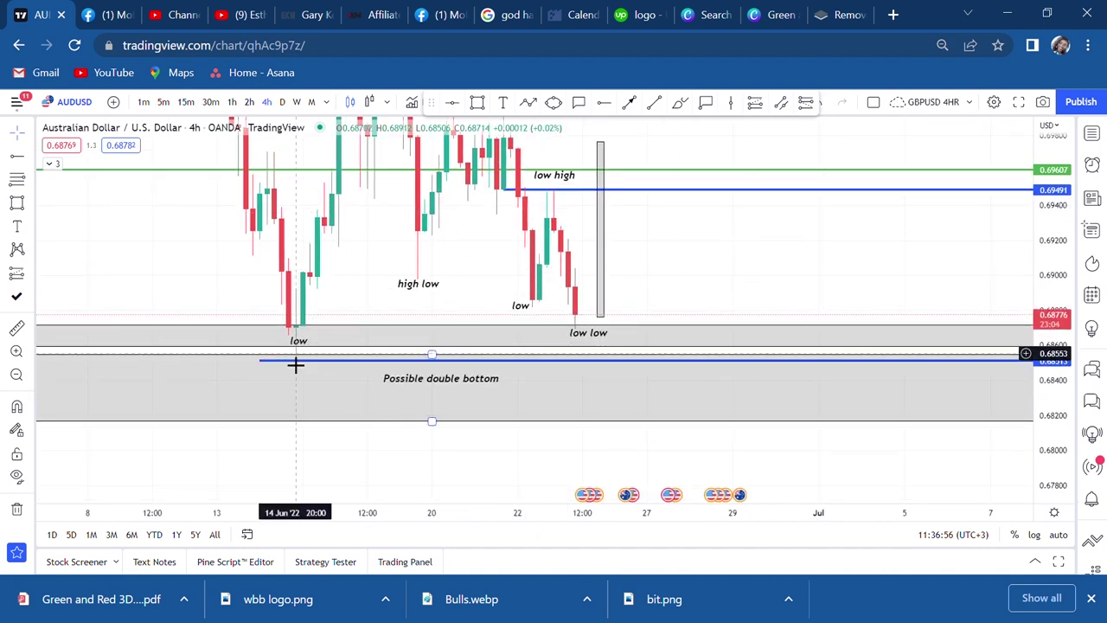
drag(485, 381, 407, 385)
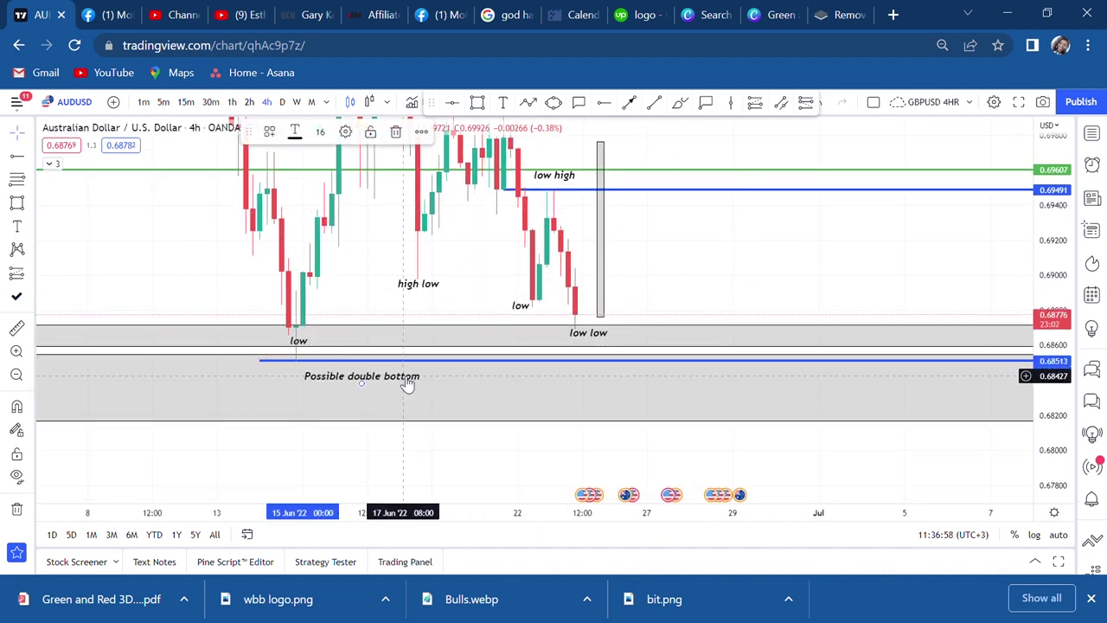
Add a "majpr support" text label in the wide grey zone, just under the 0.68513 ray and below the latest candles
click(502, 103)
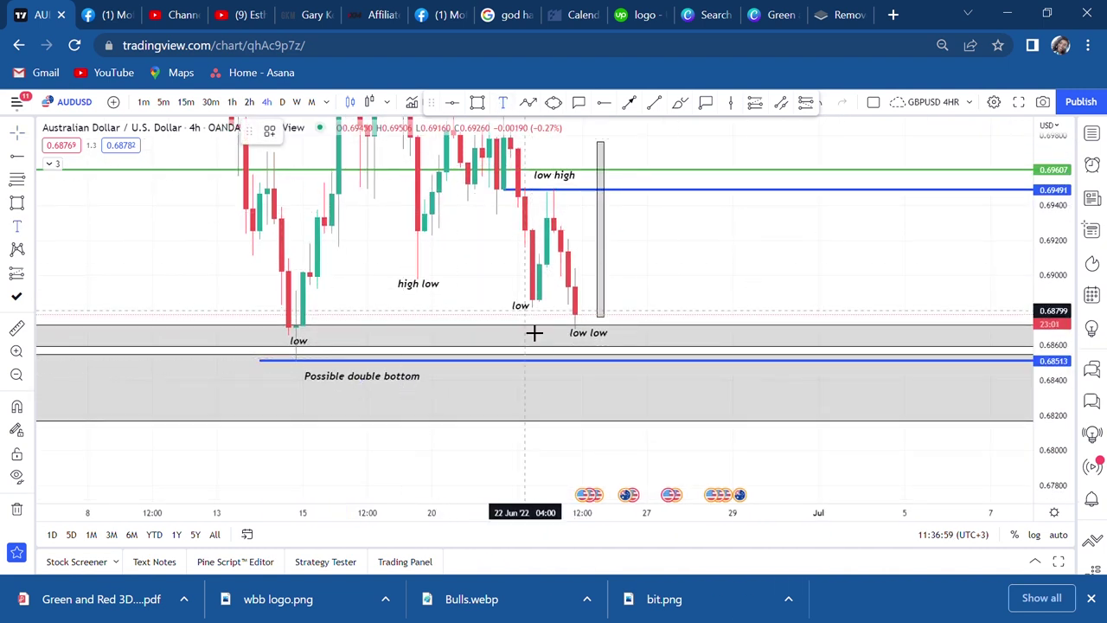
click(482, 390)
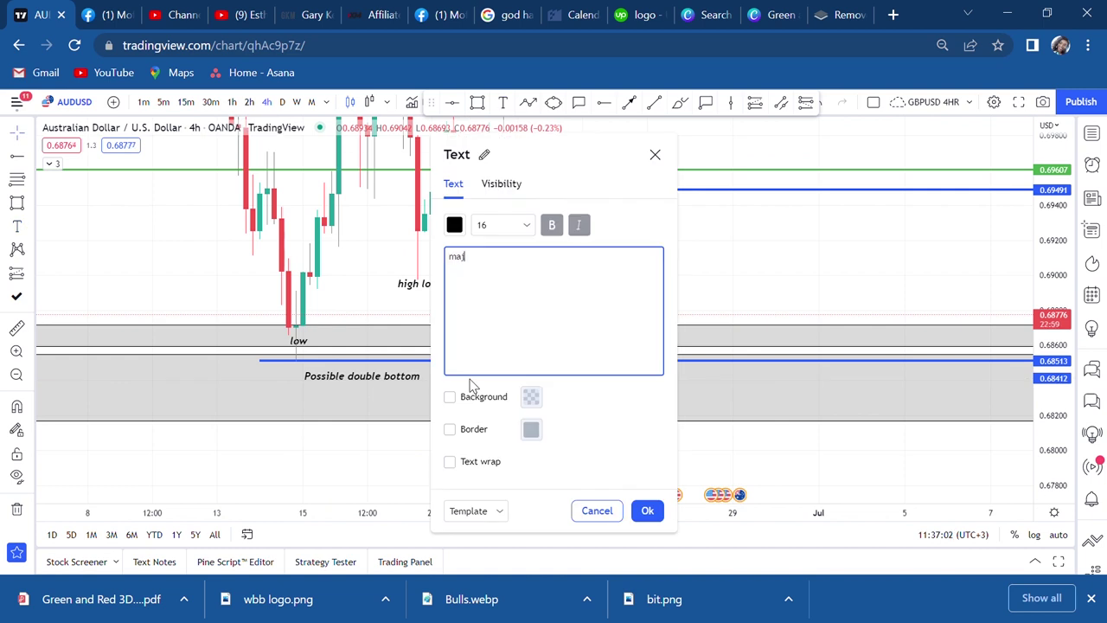
text(majpr support)
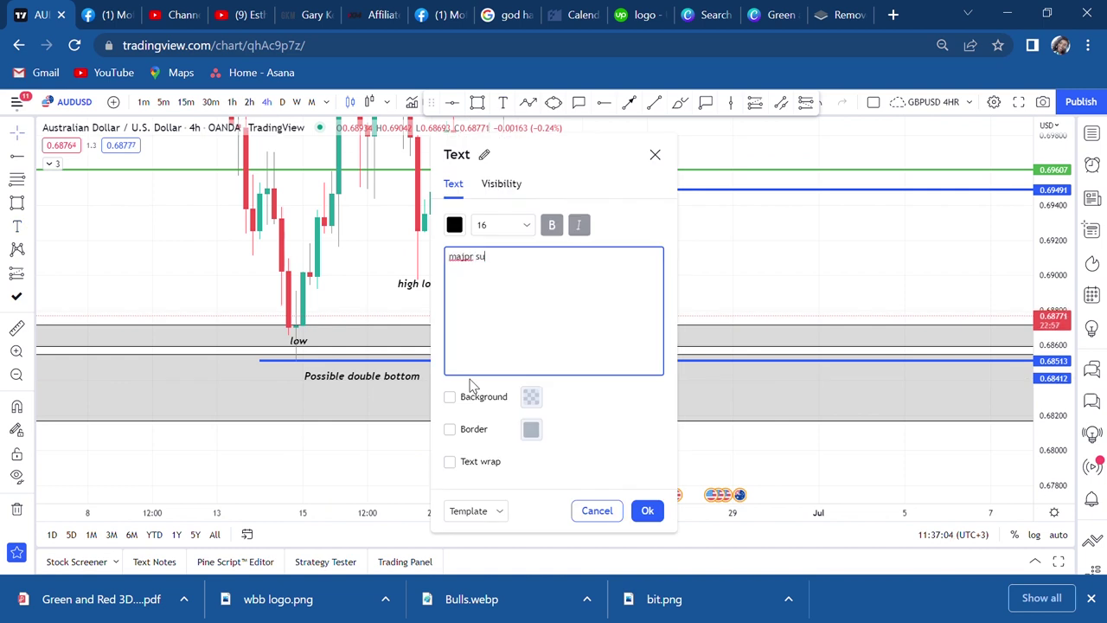
click(792, 269)
drag(496, 398, 542, 388)
Fill the narrow vertical rectangle beside the latest candle with green at 75% opacity
drag(700, 308, 665, 360)
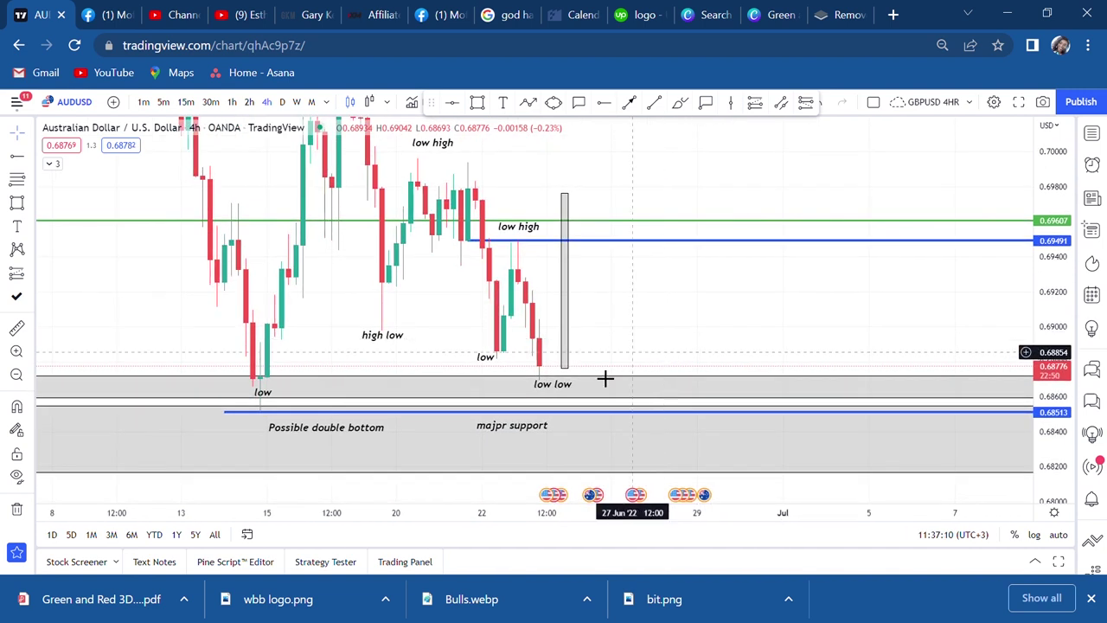
click(566, 285)
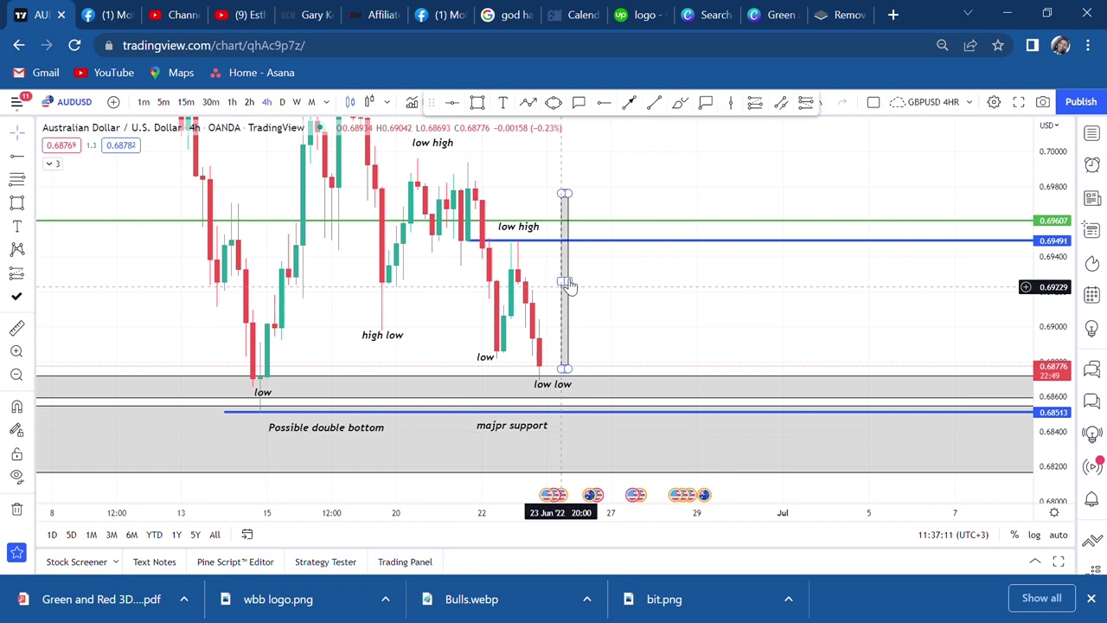
double_click(575, 221)
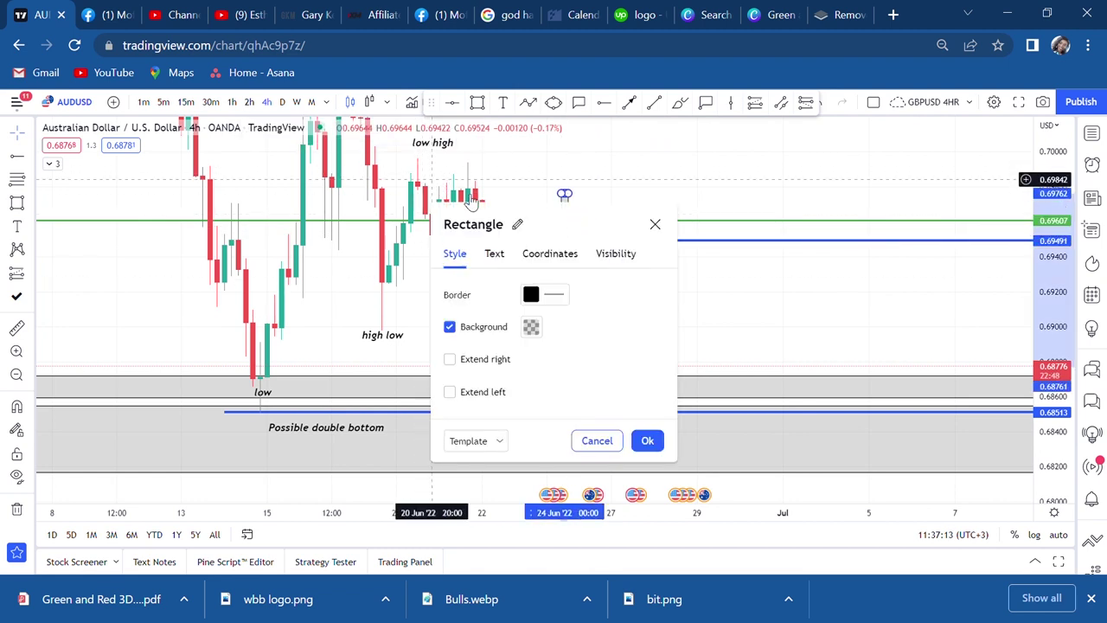
click(655, 226)
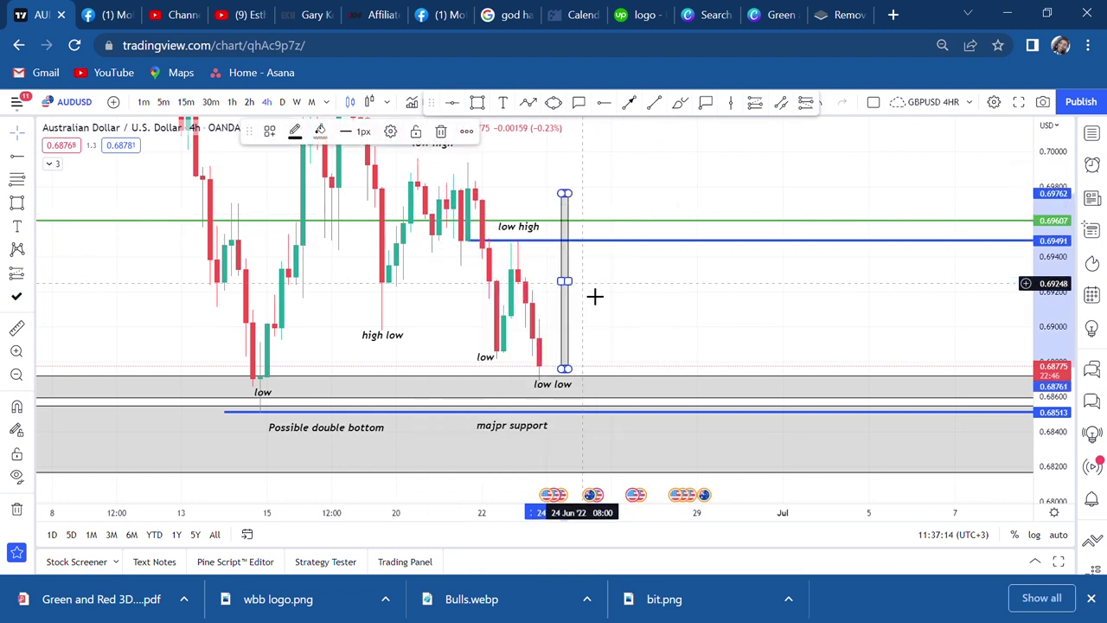
click(320, 132)
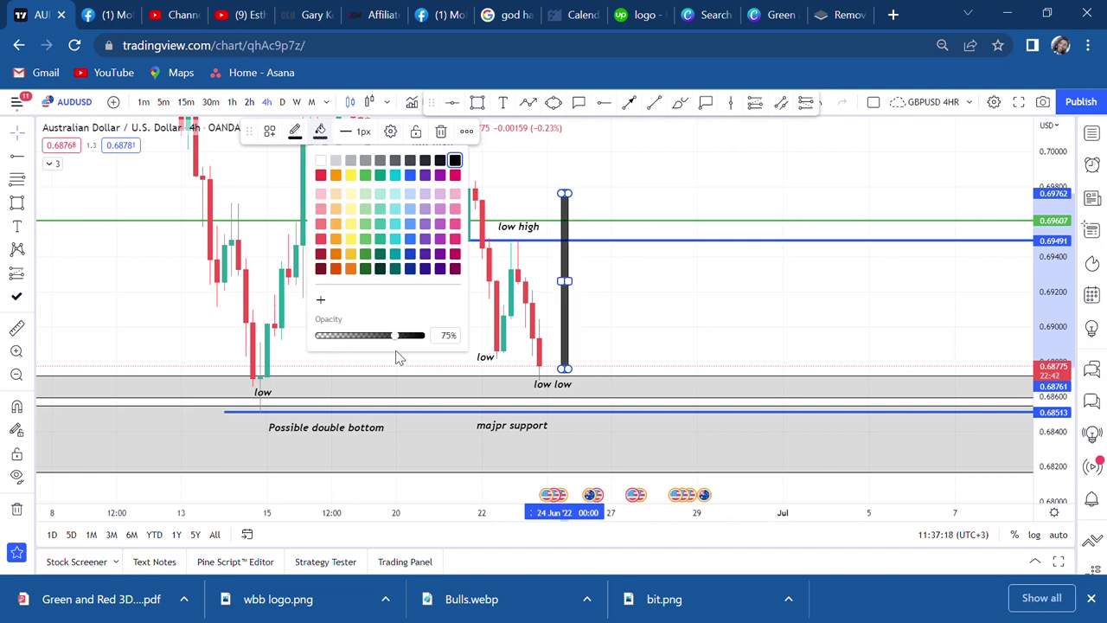
click(369, 175)
click(648, 309)
Draw a trial downward arrow from 24 Jun 04:00 at 0.69928 to 28 Jun 04:00 at 0.68943, and delete it
drag(647, 309, 641, 398)
scroll(640, 398, down, 2)
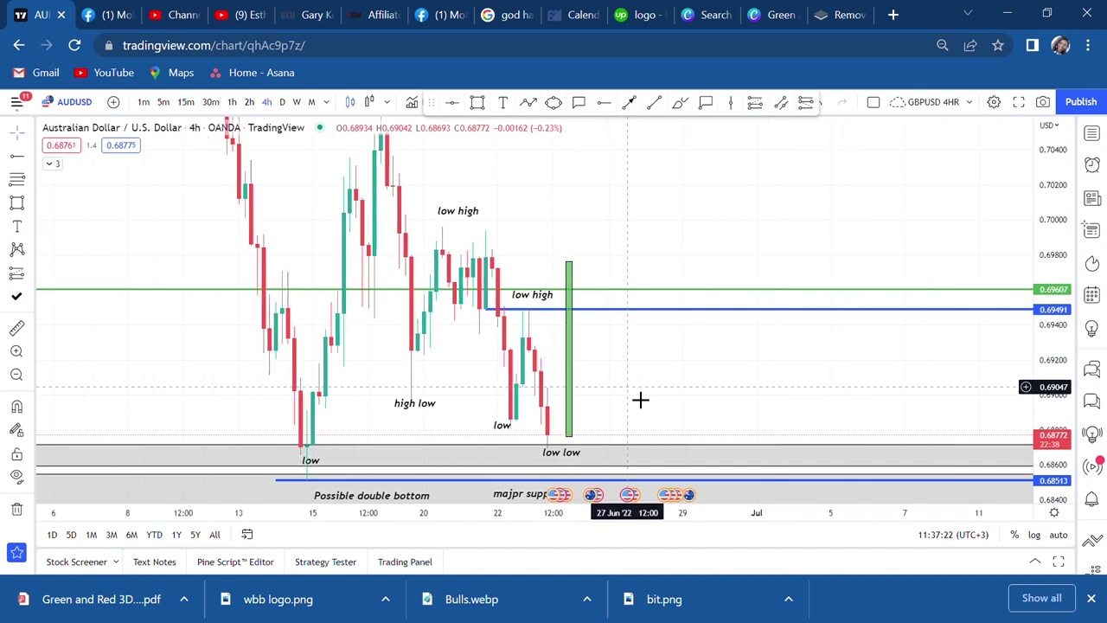
key(alt+t)
drag(579, 233, 651, 404)
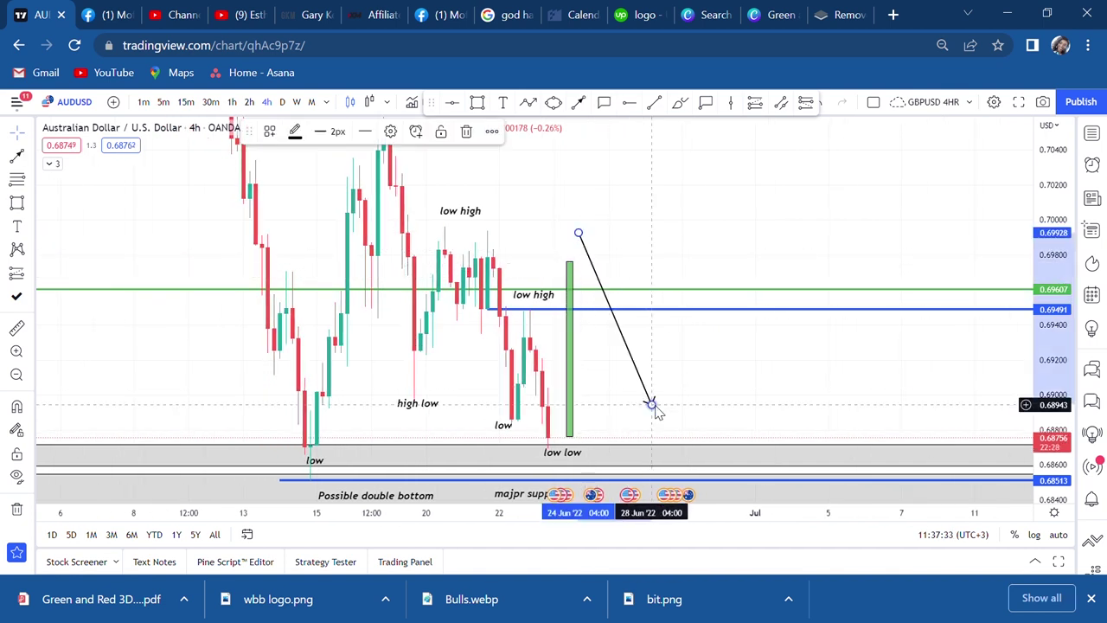
drag(721, 383, 660, 448)
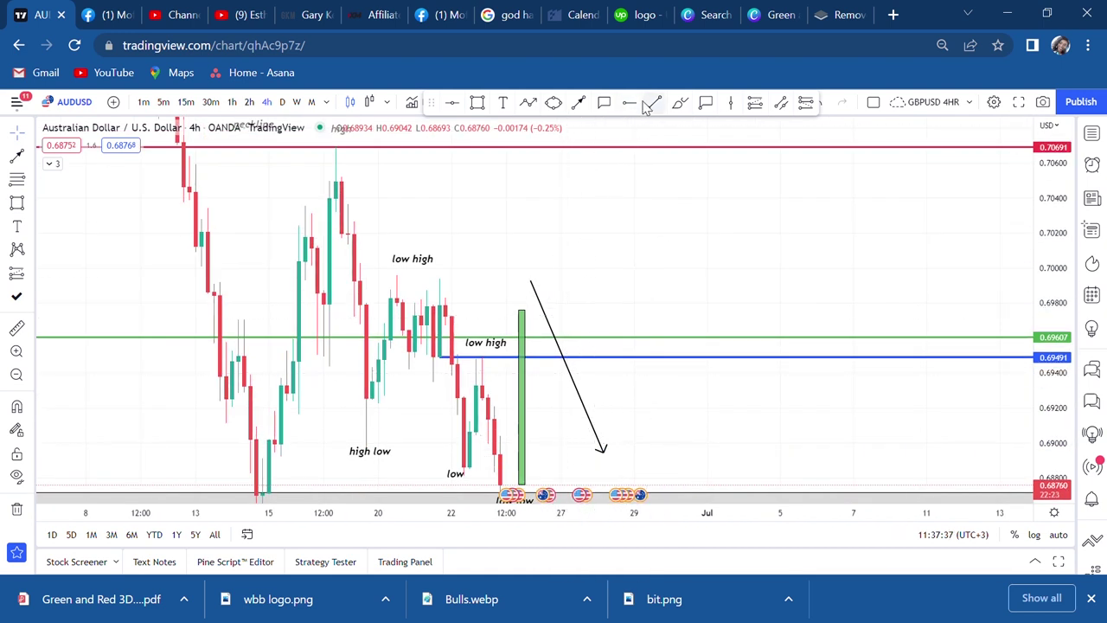
drag(578, 102, 604, 102)
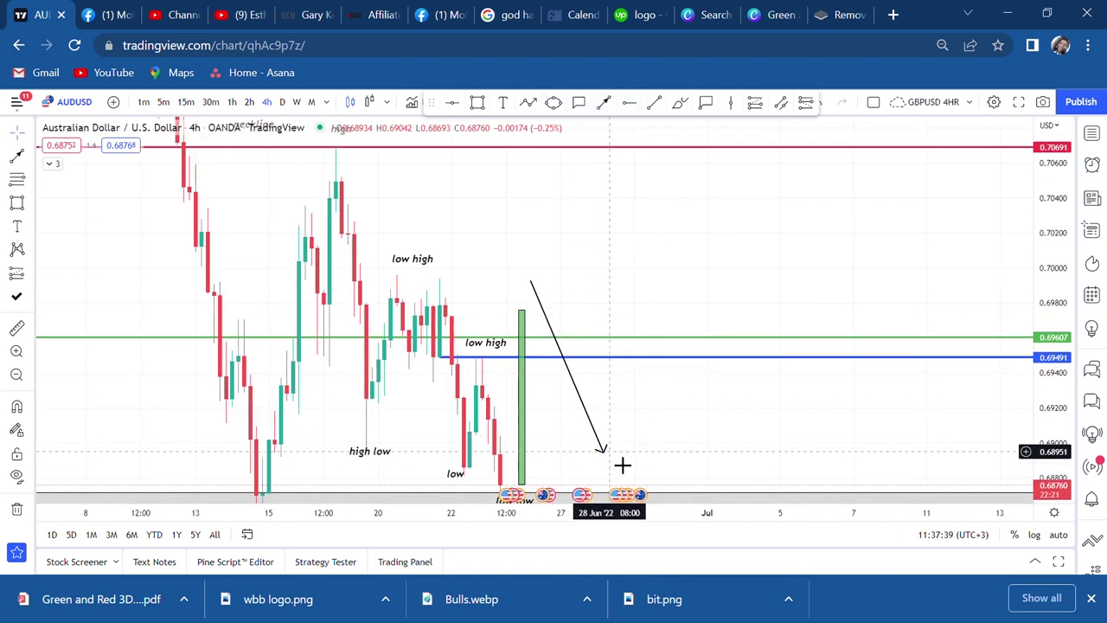
drag(623, 468, 600, 401)
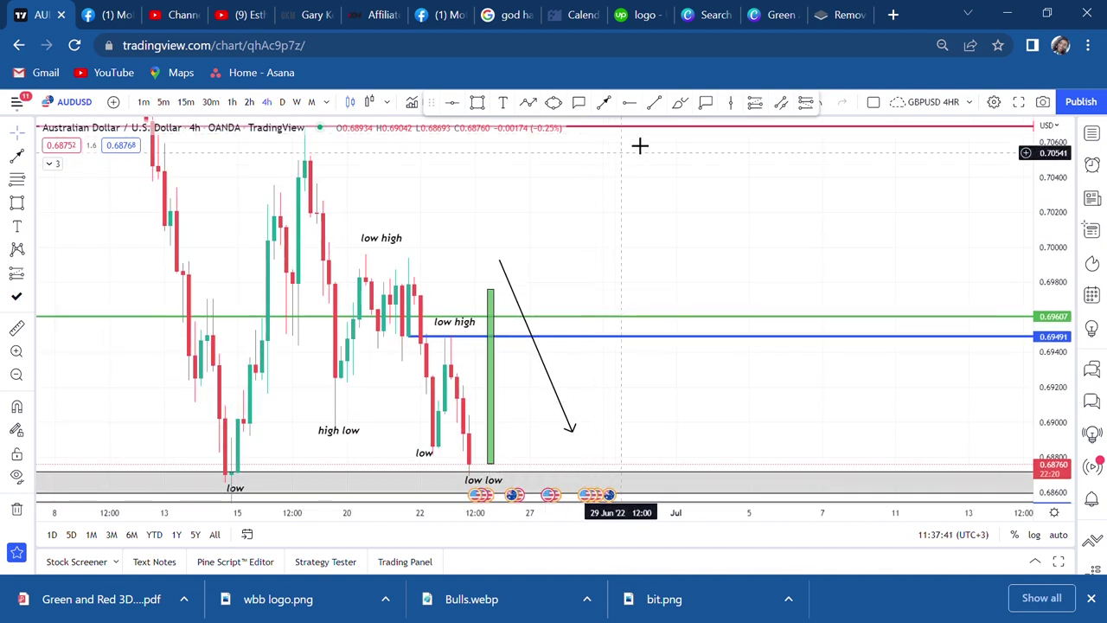
click(522, 307)
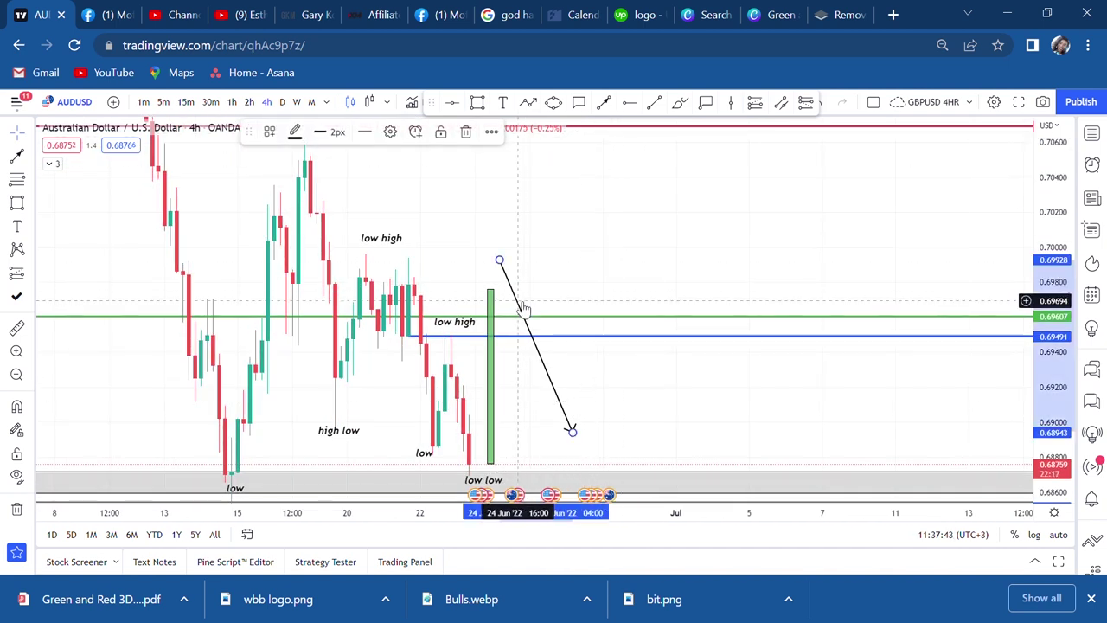
key(Delete)
Draw a horizontal rectangle from 22 Jun 04:00 to 29 Jun 16:00, between about 0.69493 and 0.69631
drag(559, 403, 747, 357)
scroll(748, 358, up, 1)
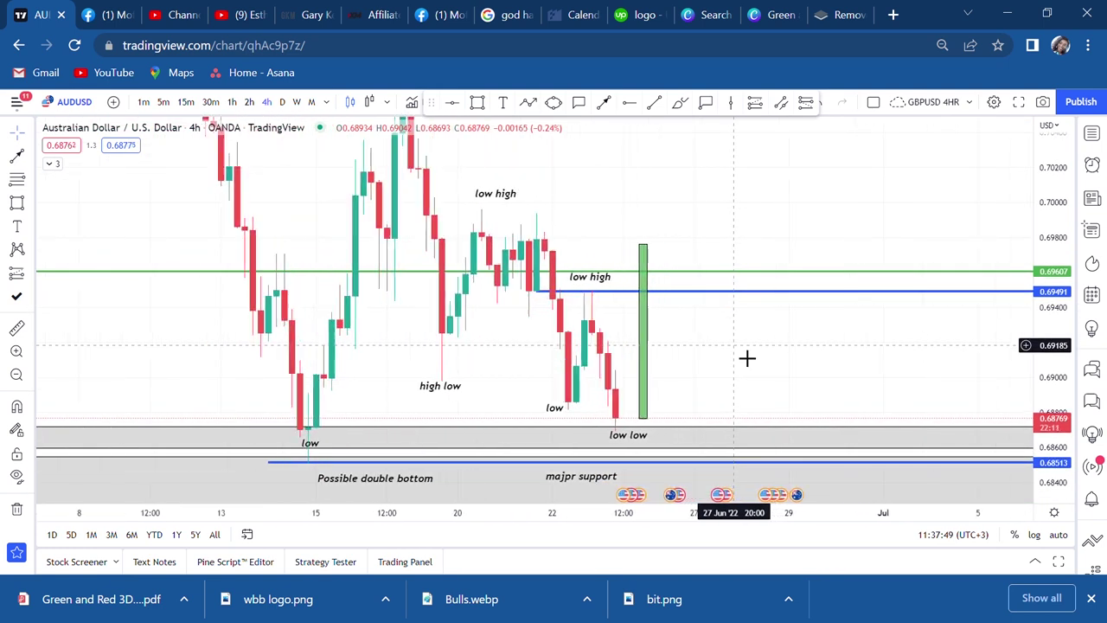
drag(748, 357, 666, 368)
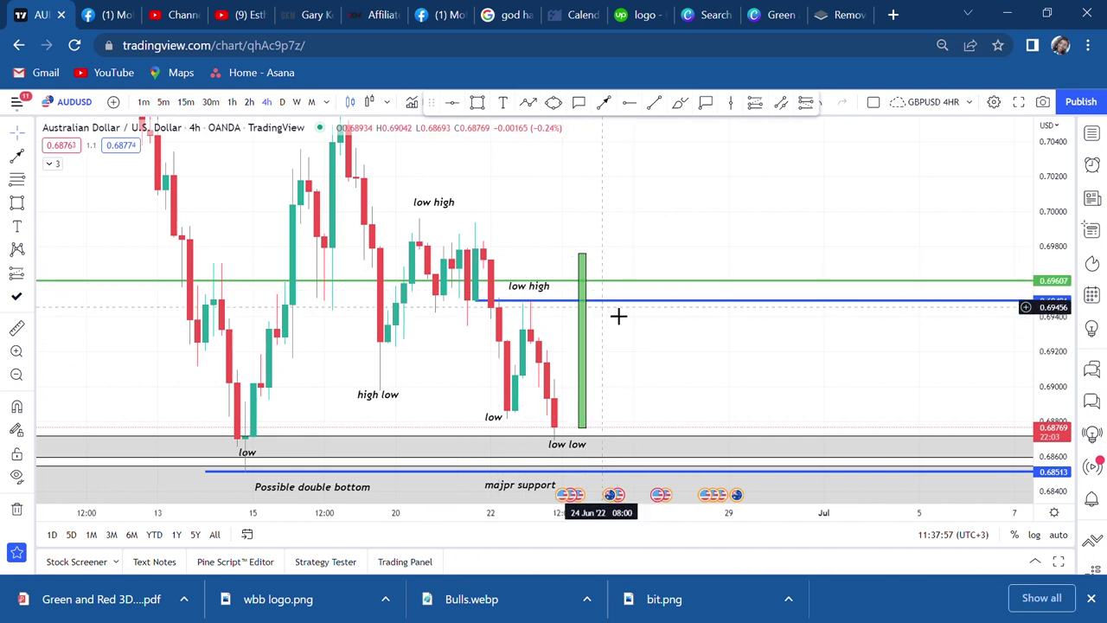
click(479, 102)
drag(513, 291, 776, 314)
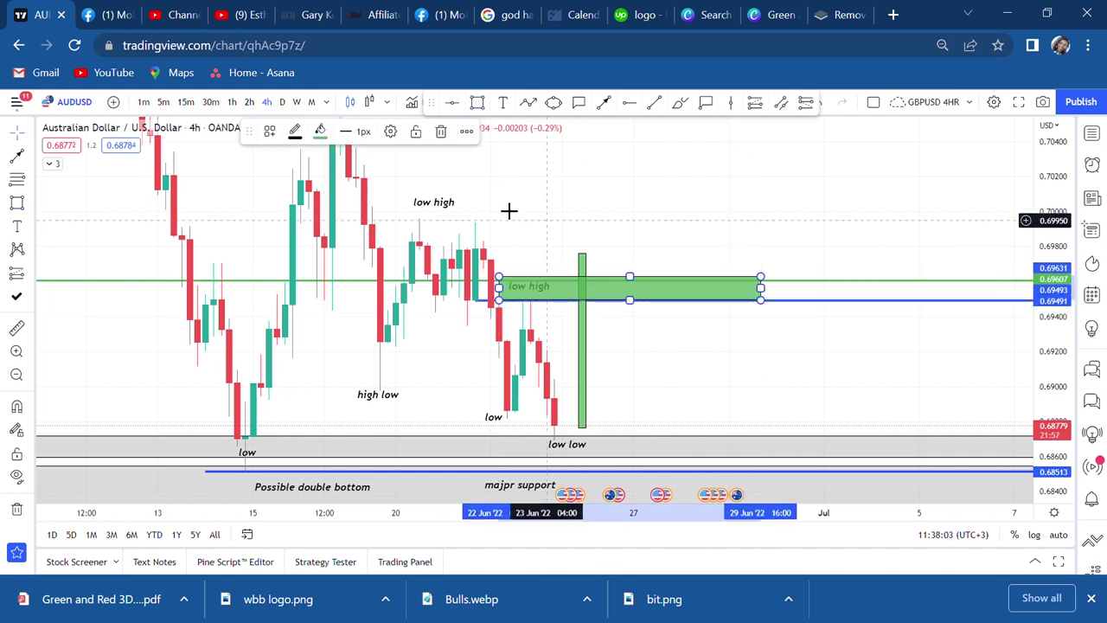
Set the new rectangle's fill opacity to 23% and stretch its lower-left corner to 13 Jun 04:00 at about 0.68527
click(322, 131)
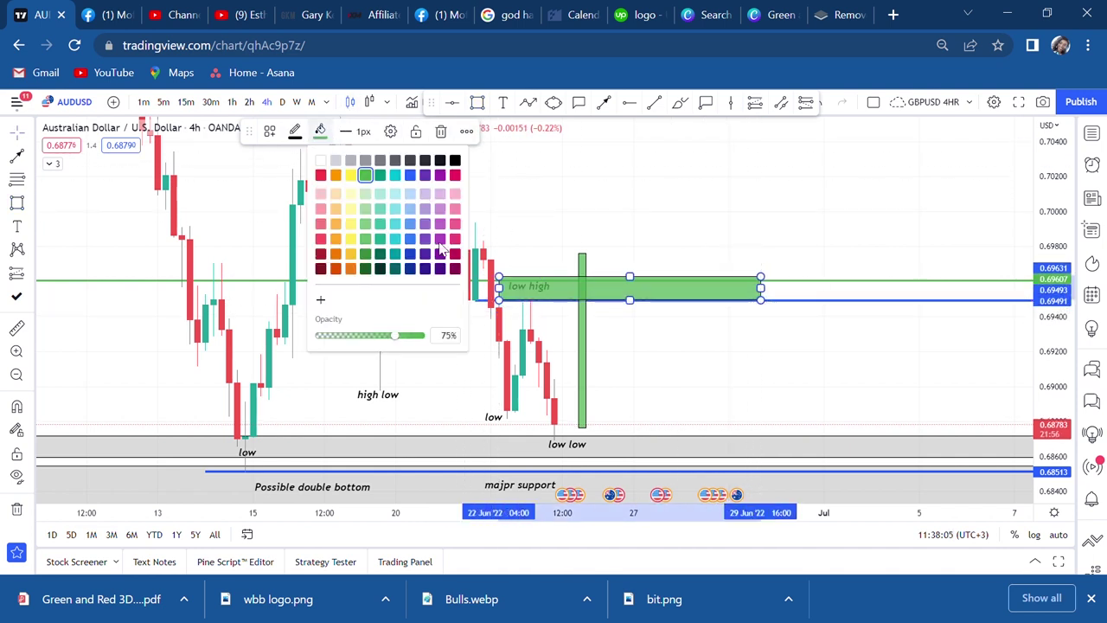
drag(396, 338, 352, 343)
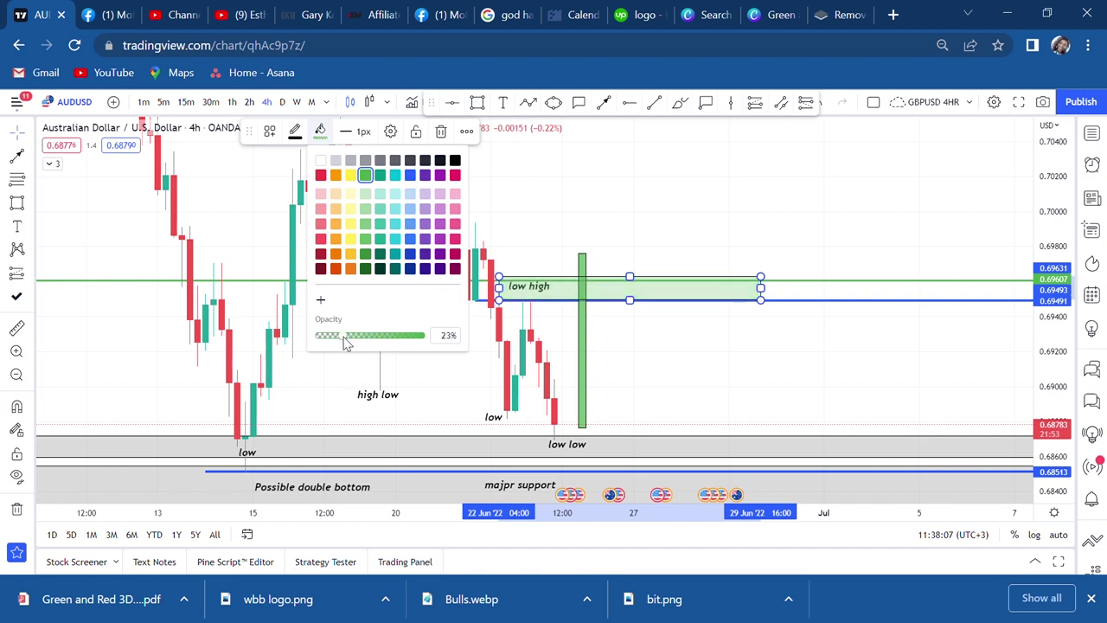
mouse_move(500, 298)
mouse_down()
mouse_move(194, 359)
mouse_move(169, 422)
mouse_move(172, 474)
mouse_up()
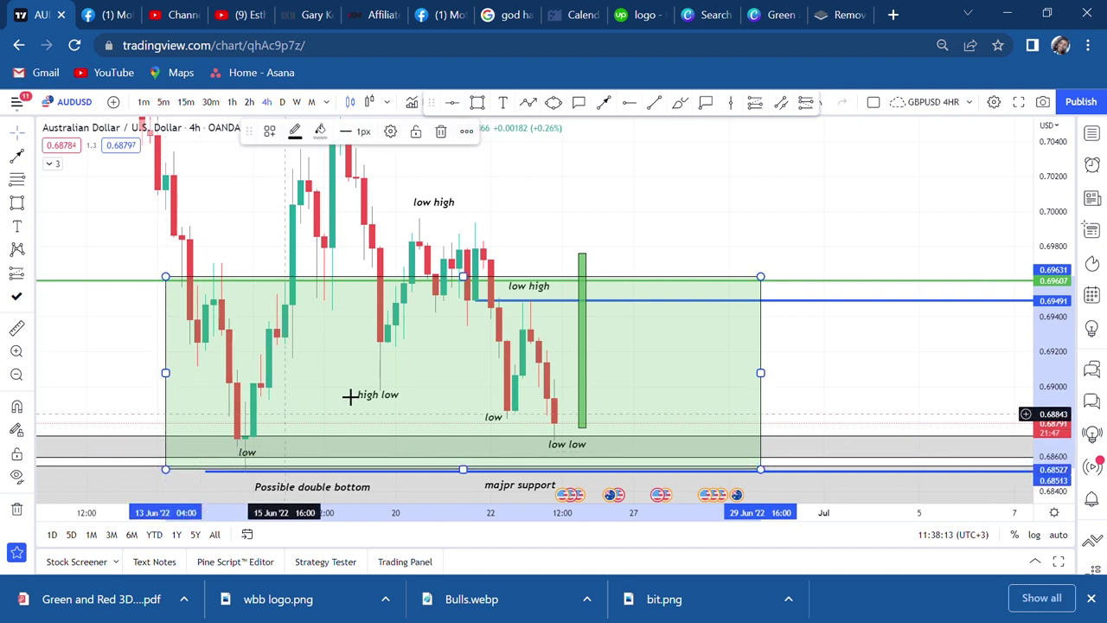
Change the large rectangle's fill colour to black
drag(632, 252, 673, 223)
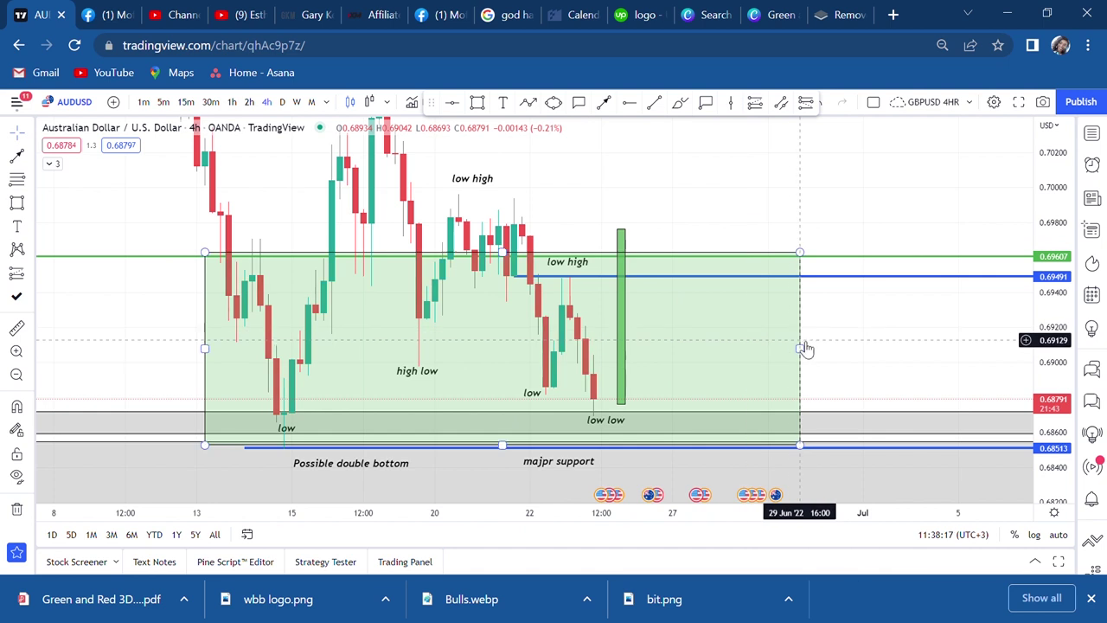
click(804, 349)
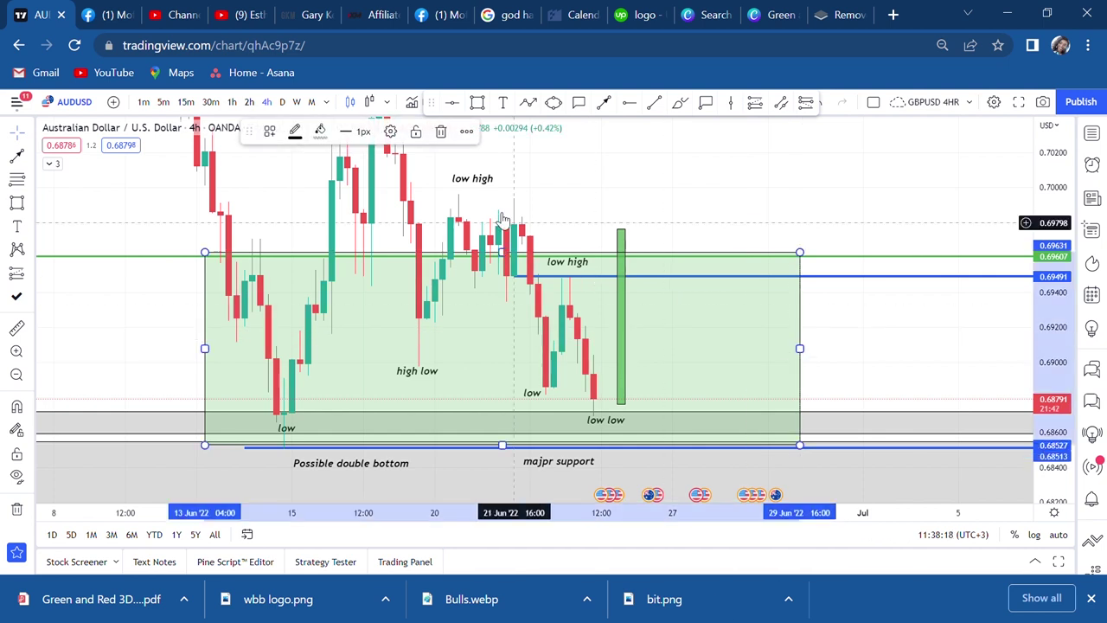
click(320, 132)
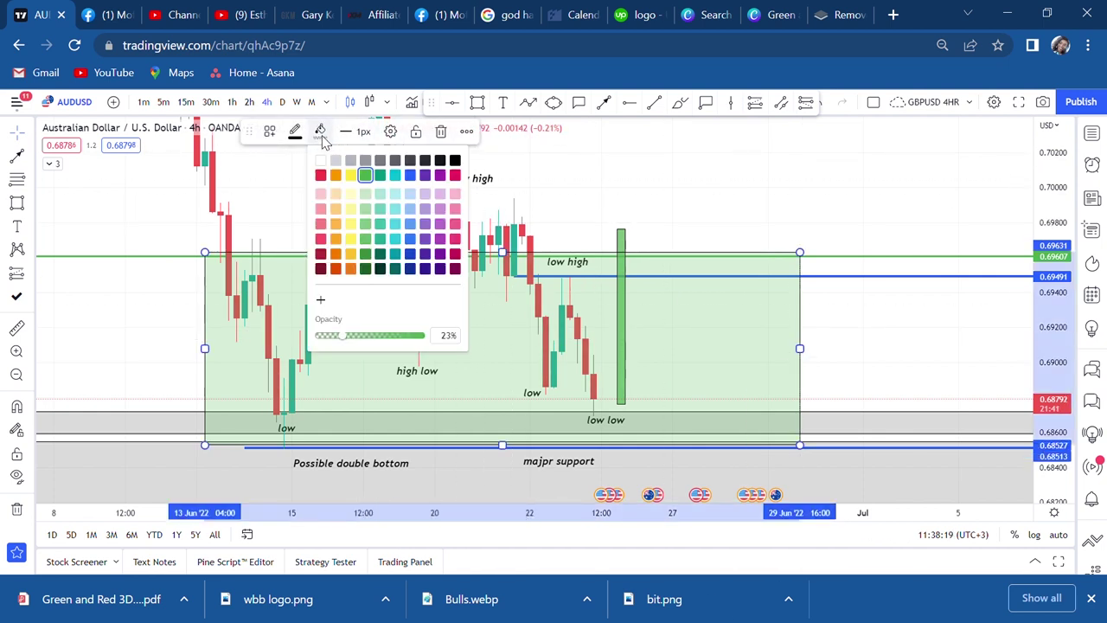
click(455, 162)
drag(862, 378, 789, 222)
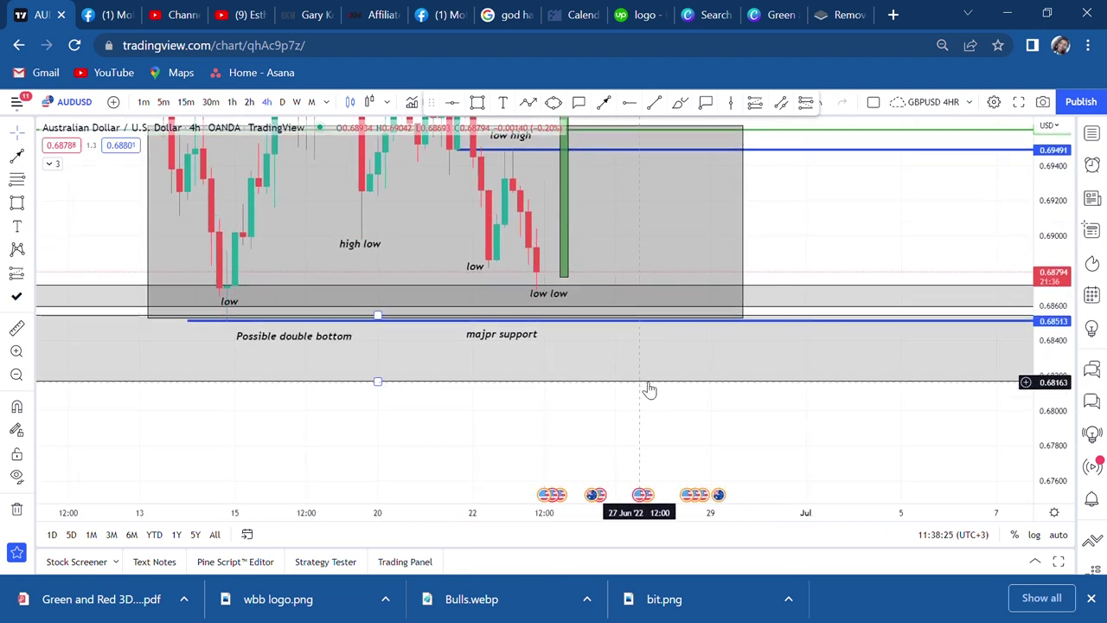
Delete the grey zone rectangle below the major support line and move the "Possible double bottom" label nearer the "majpr support" label
key(Delete)
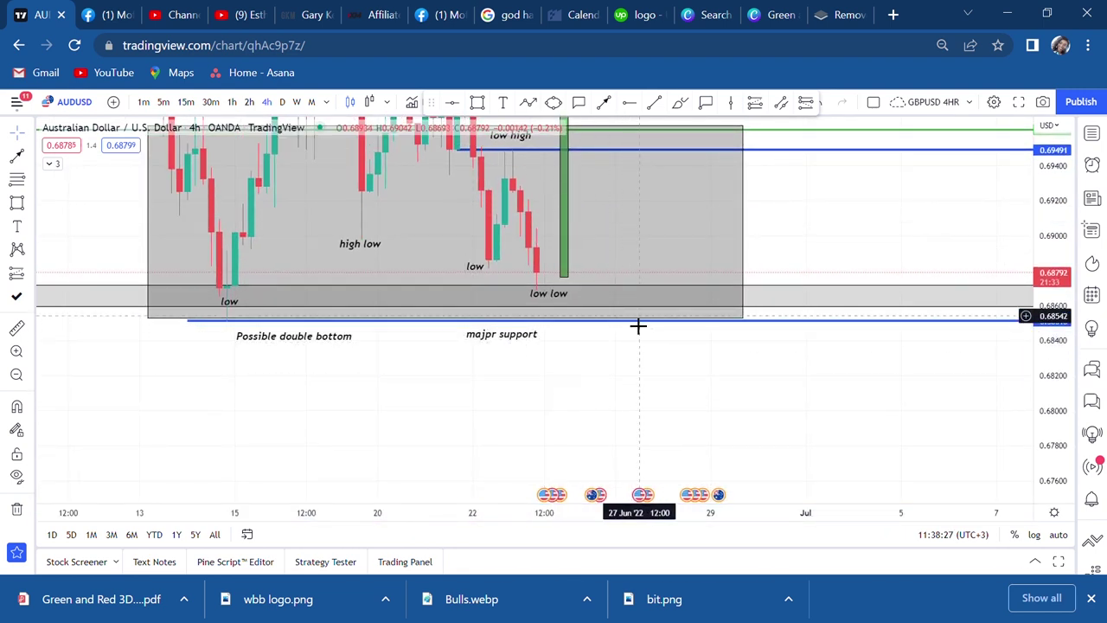
drag(344, 341, 436, 351)
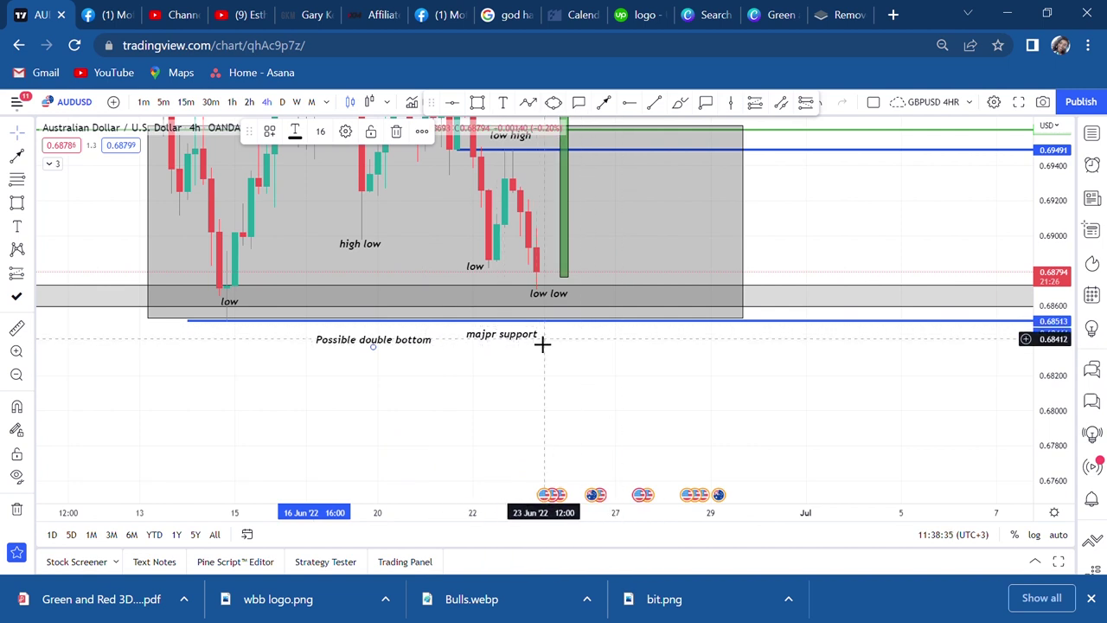
Draw a bearish arrow path from support near 0.6852 down to about 0.6824, back to 0.68520, and down to about 0.6765
click(528, 104)
click(560, 319)
click(584, 368)
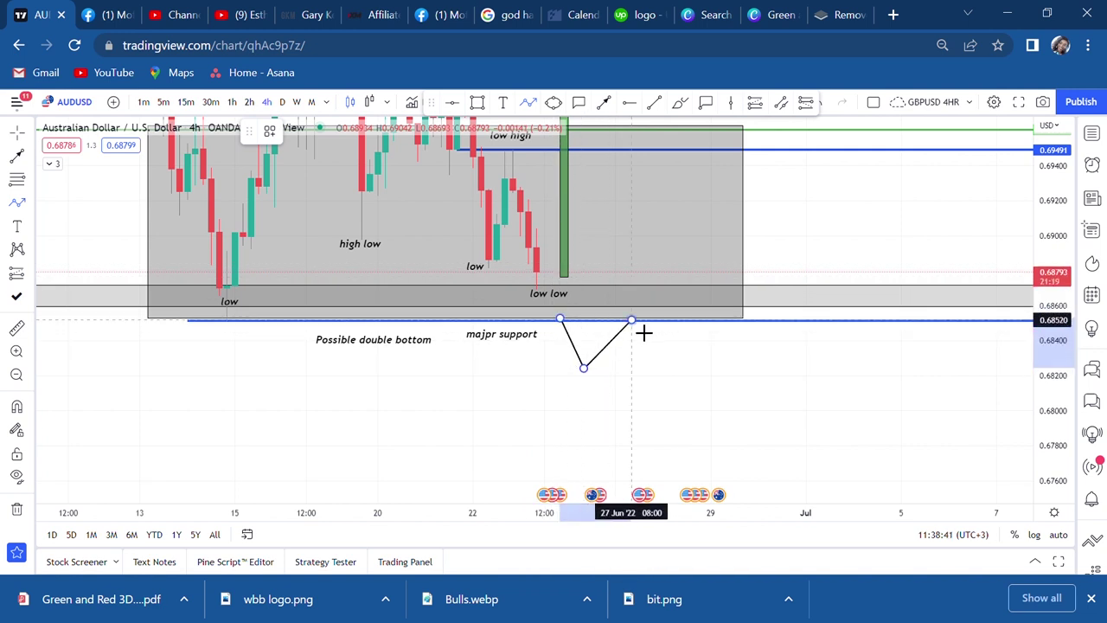
click(632, 320)
click(678, 472)
Draw a bullish arrow path from 0.69607 to about 0.6980, back to 0.69616, and up to the neckline, with a price label at its tip
drag(796, 391, 792, 566)
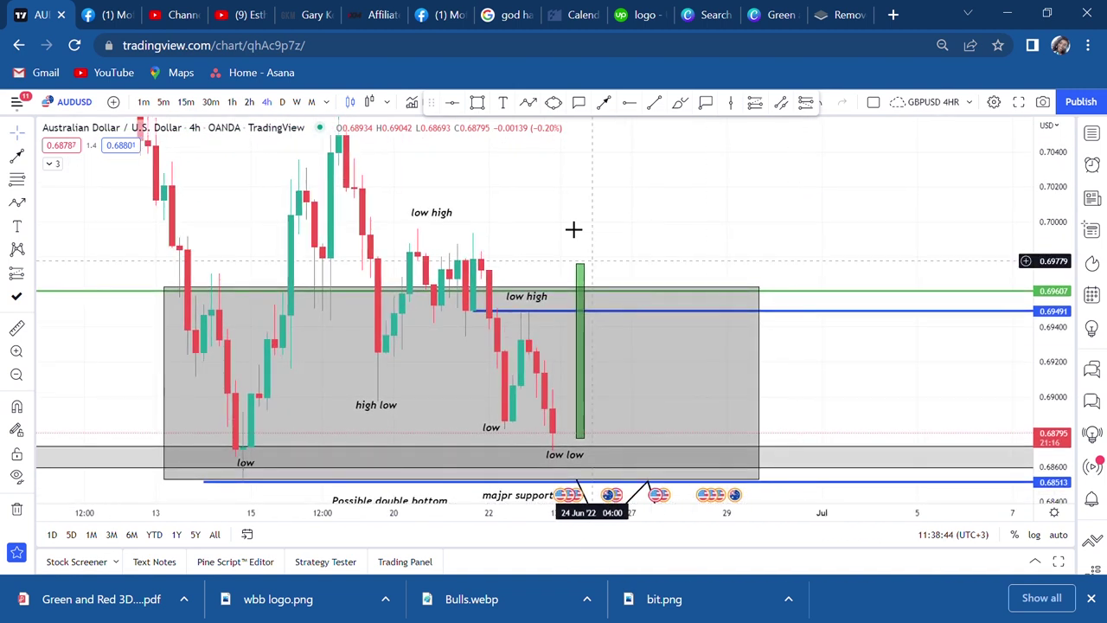
click(529, 103)
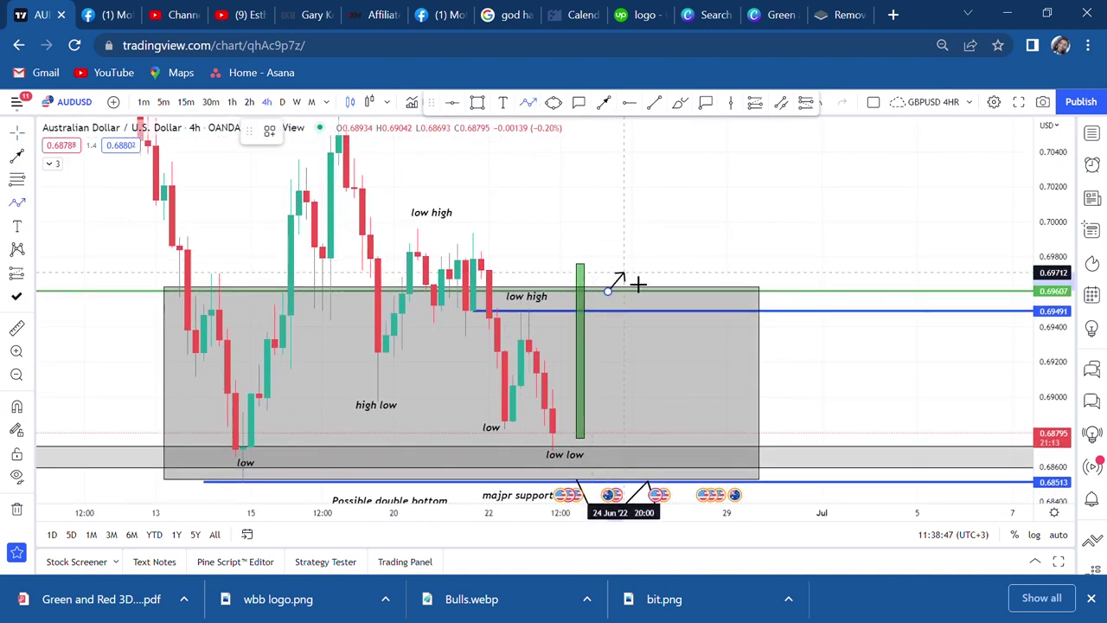
click(655, 289)
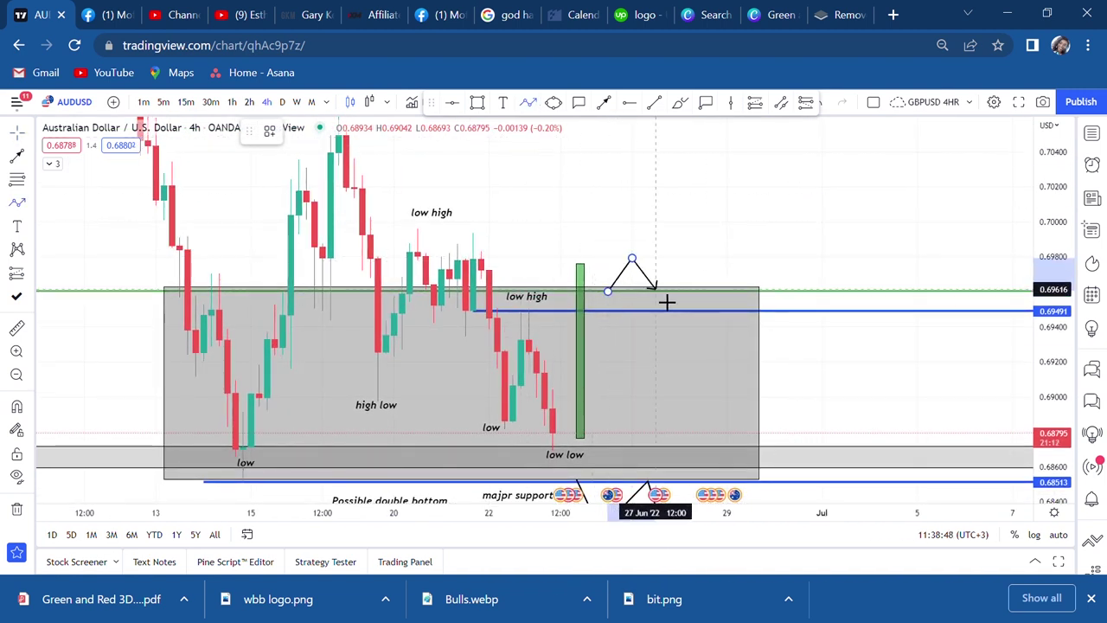
click(686, 162)
mouse_move(799, 213)
mouse_down()
mouse_move(779, 297)
mouse_move(694, 331)
mouse_up()
drag(640, 296, 648, 237)
click(679, 278)
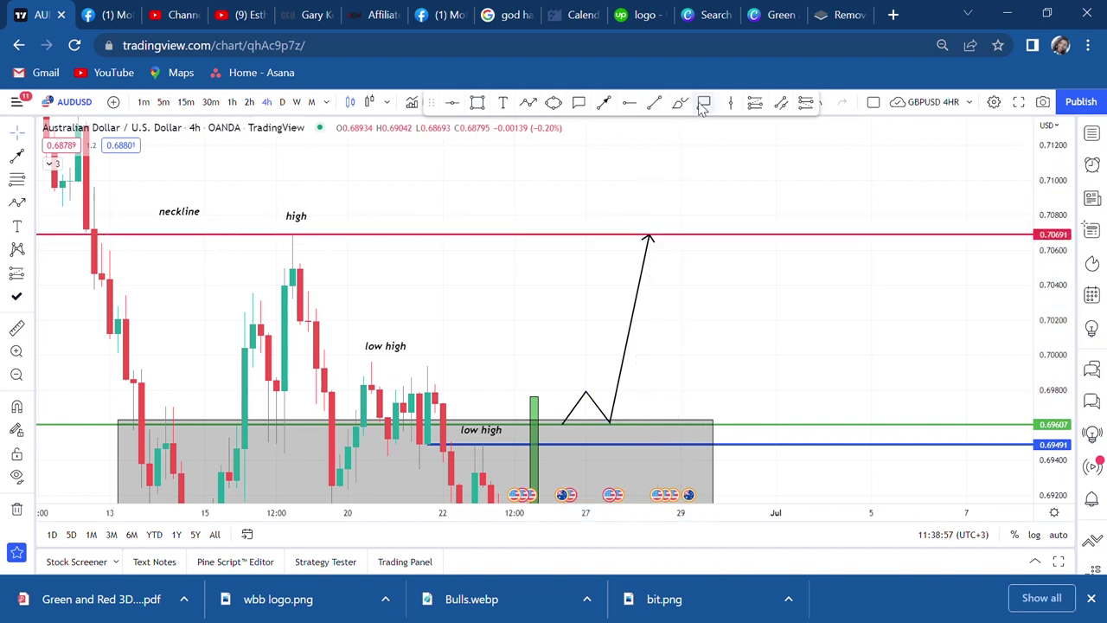
click(705, 104)
click(663, 248)
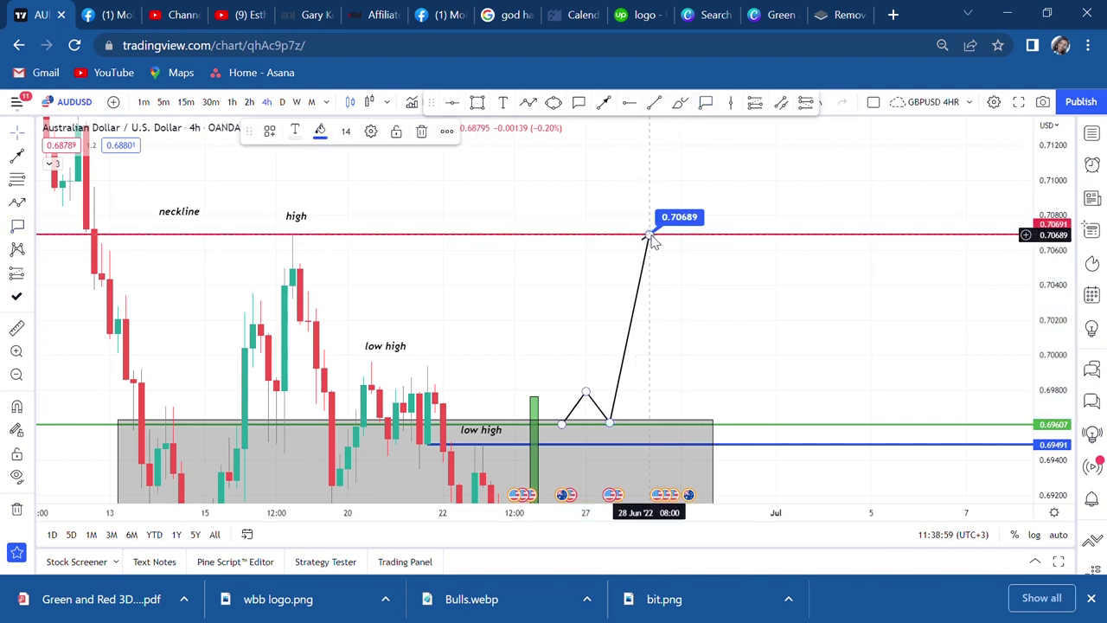
Draw a second bullish arrow path from the neckline to about 0.7108, back to 0.70730, and up to the 0.72841 line
drag(769, 200, 749, 371)
scroll(749, 371, down, 2)
scroll(750, 372, down, 2)
drag(1069, 221, 981, 369)
scroll(857, 269, down, 1)
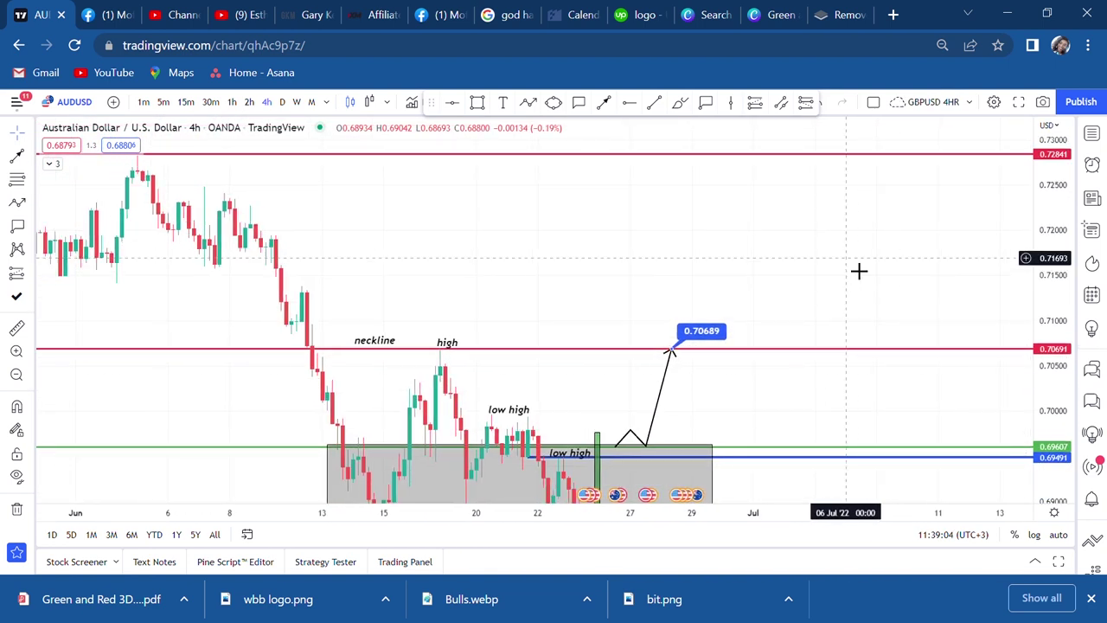
click(529, 104)
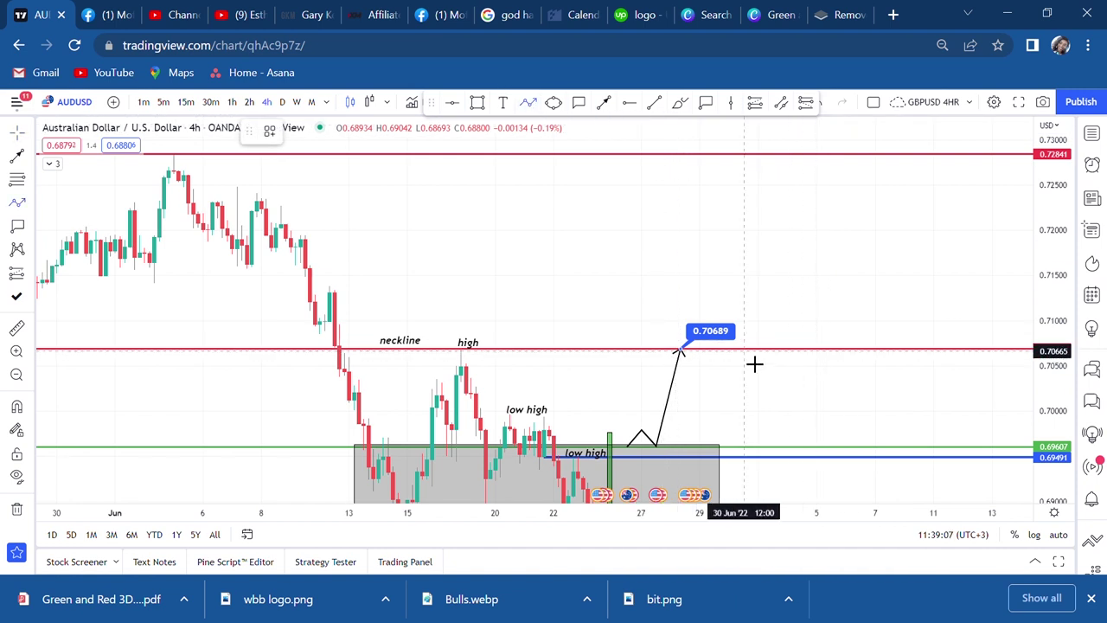
click(757, 314)
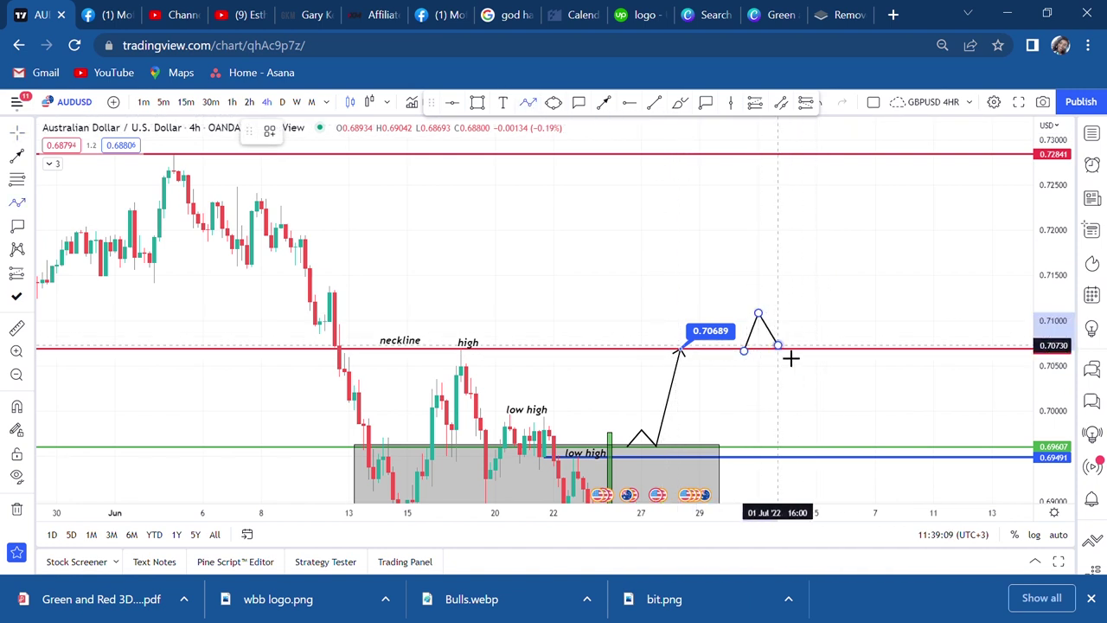
click(778, 345)
double_click(812, 156)
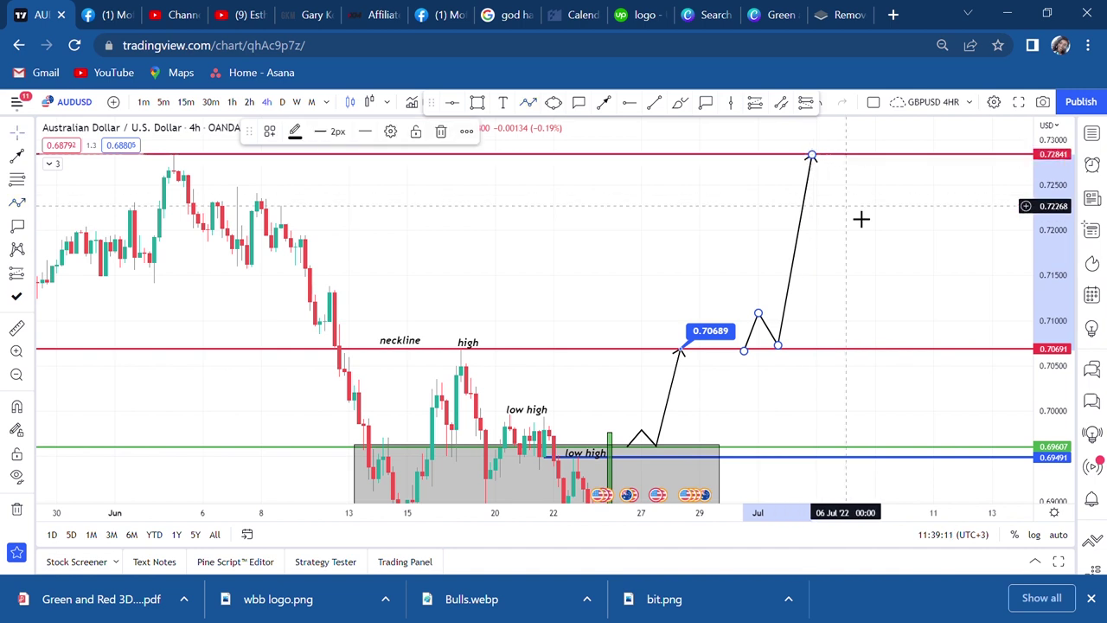
Place a price label at the tip of the second bullish path on the 0.72841 line
drag(806, 218, 619, 247)
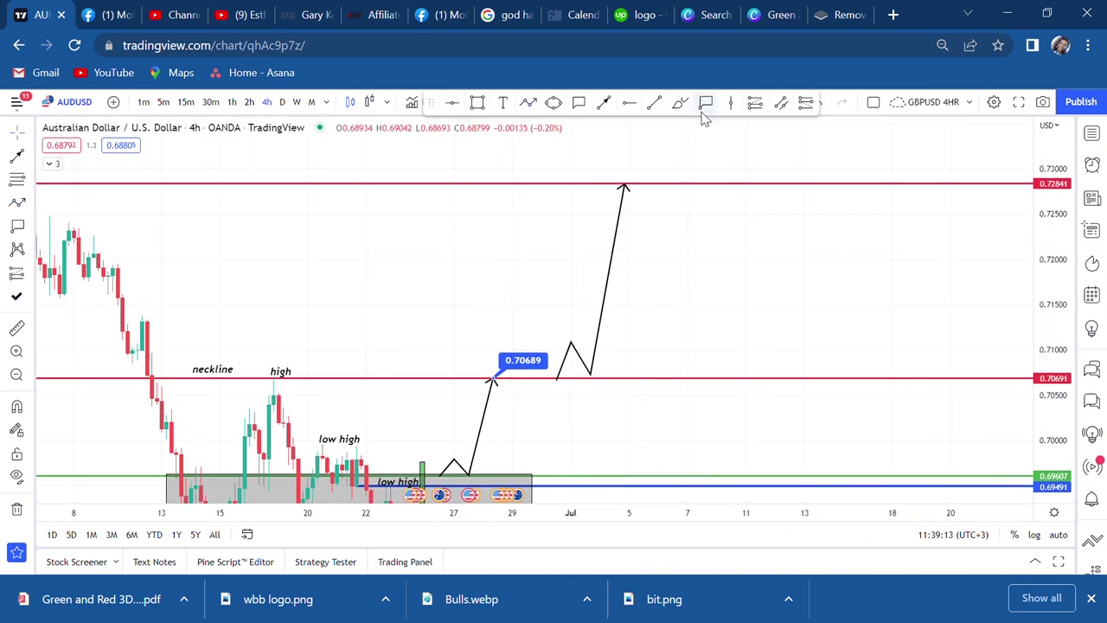
click(633, 189)
drag(730, 261, 836, 51)
click(508, 354)
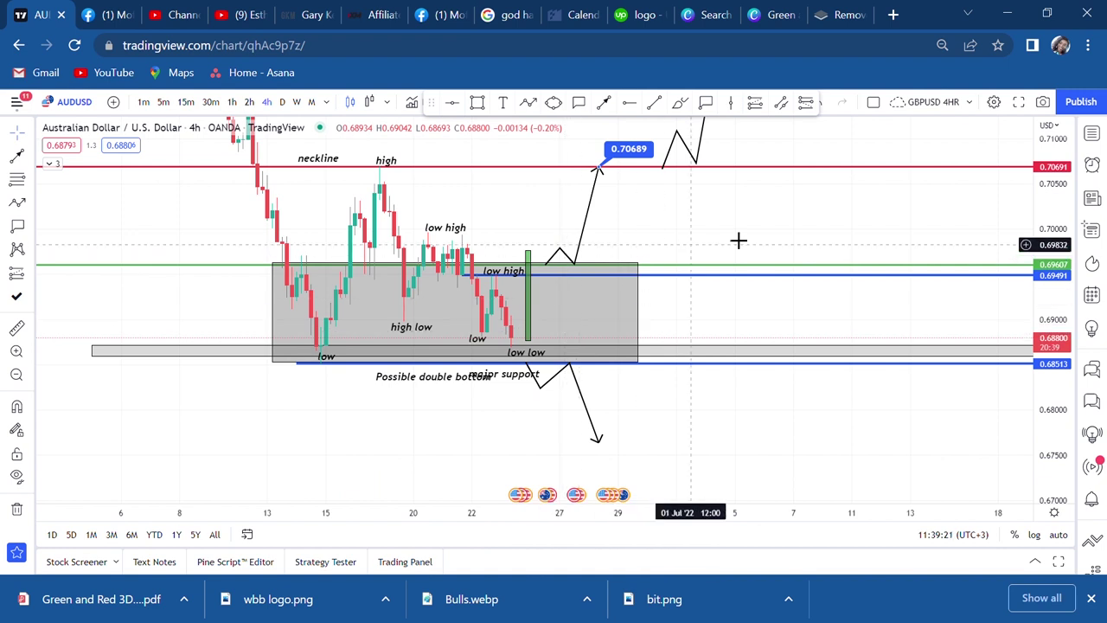
drag(743, 239, 774, 295)
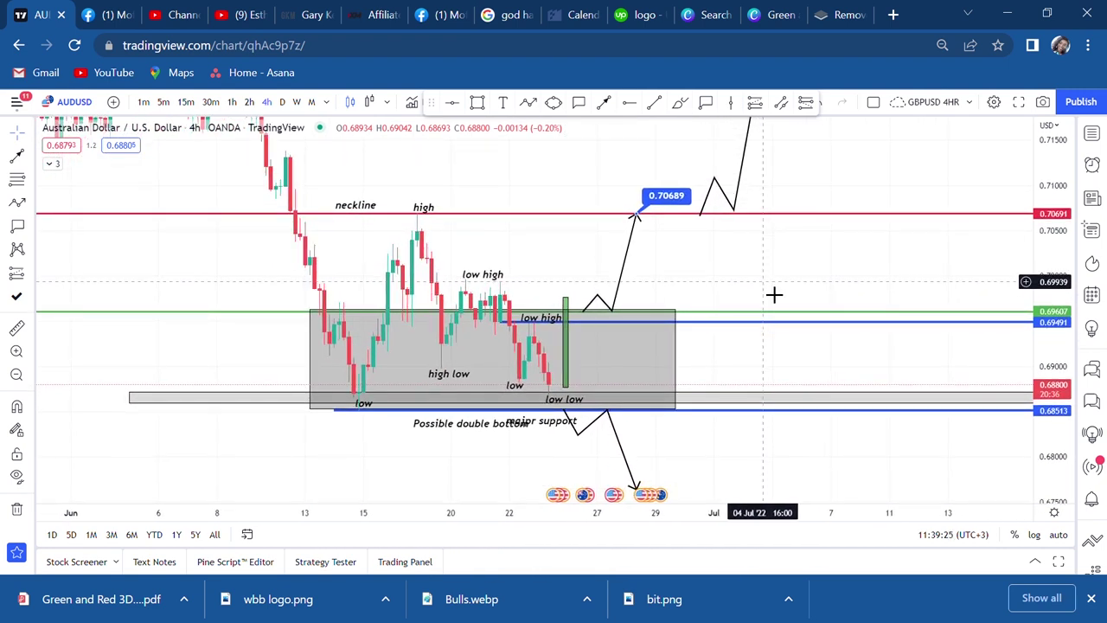